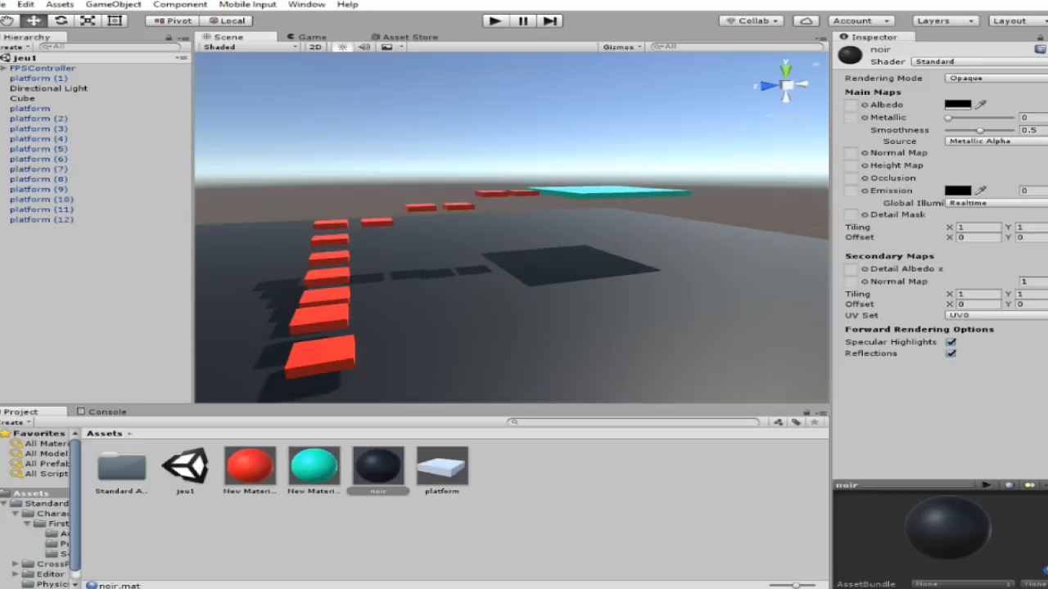
Import the caillouteux, goudroné, herbe, material_3 and Pavers_Stone_Walk texture images from the support images folder into the project's Assets.
right_drag(616, 284, 292, 249)
right_drag(461, 316, 536, 278)
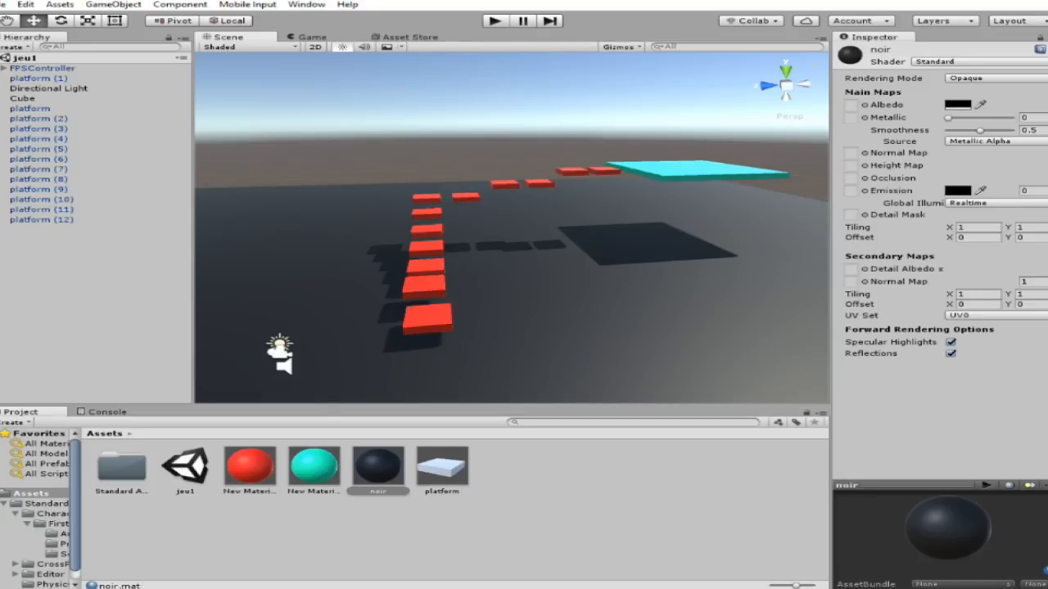
drag(0, 419, 540, 129)
scroll(560, 330, down, 3)
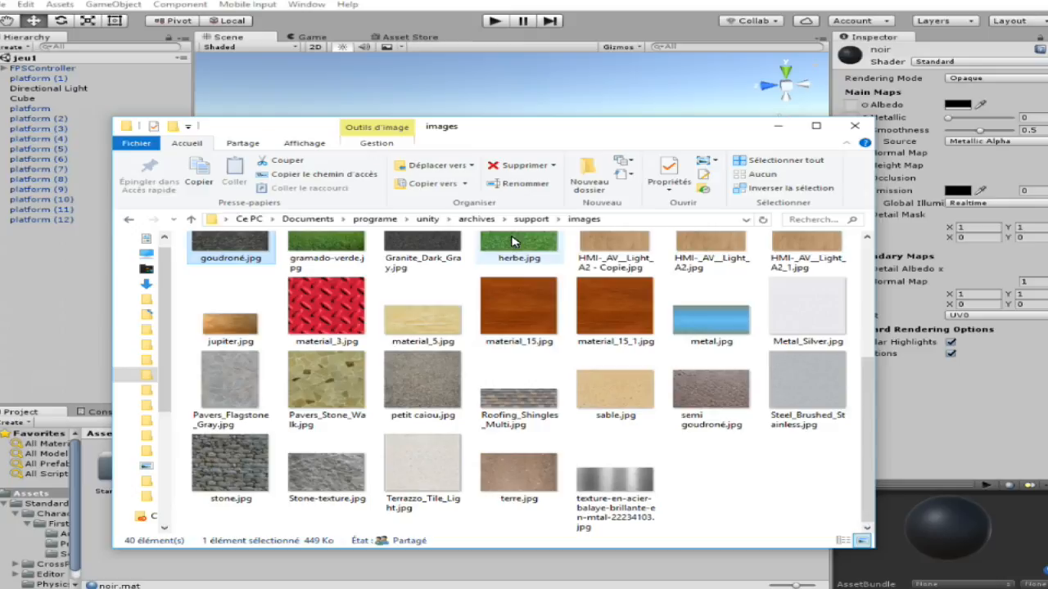
drag(597, 139, 344, 588)
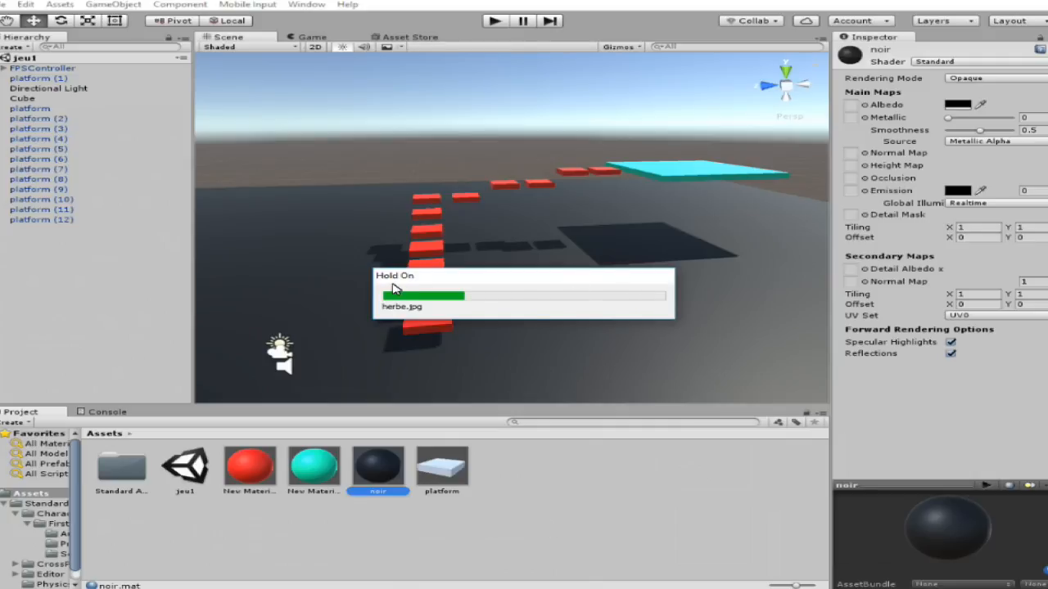
Create a folder named images in Assets.
right_click(275, 536)
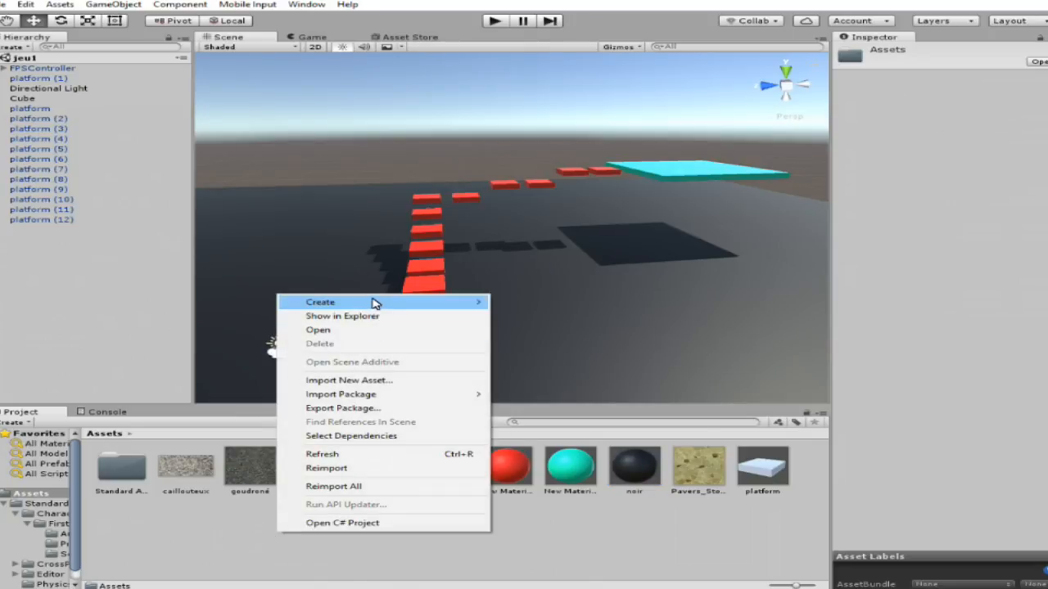
mouse_move(372, 302)
click(531, 290)
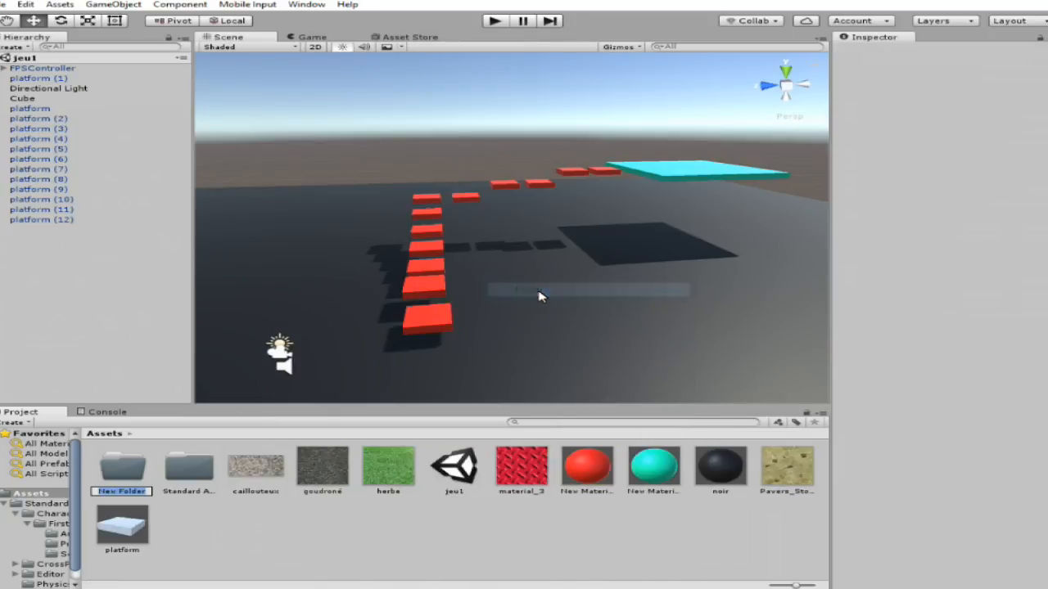
text(images)
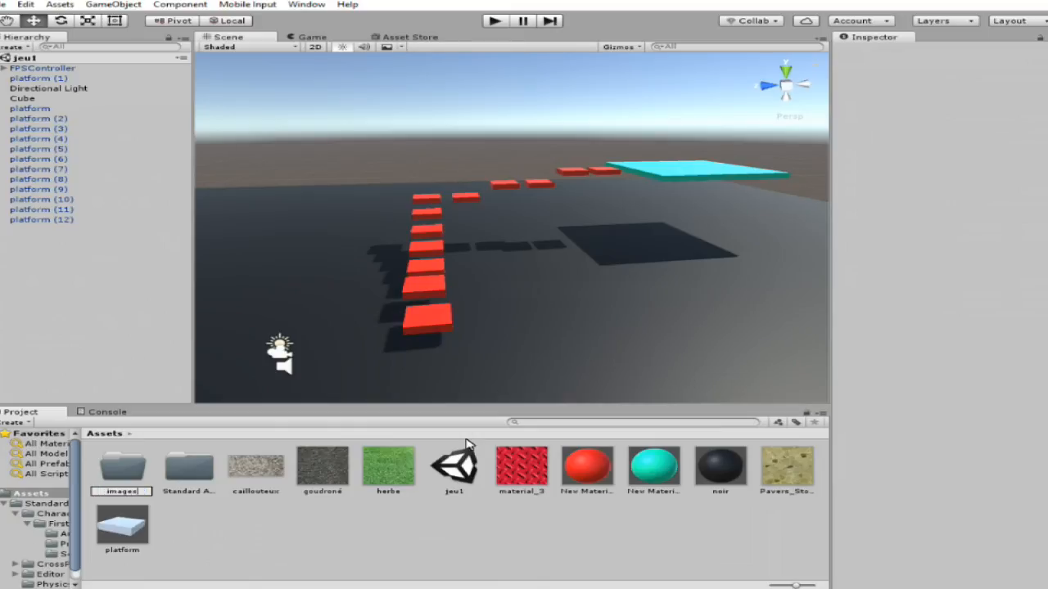
key(Return)
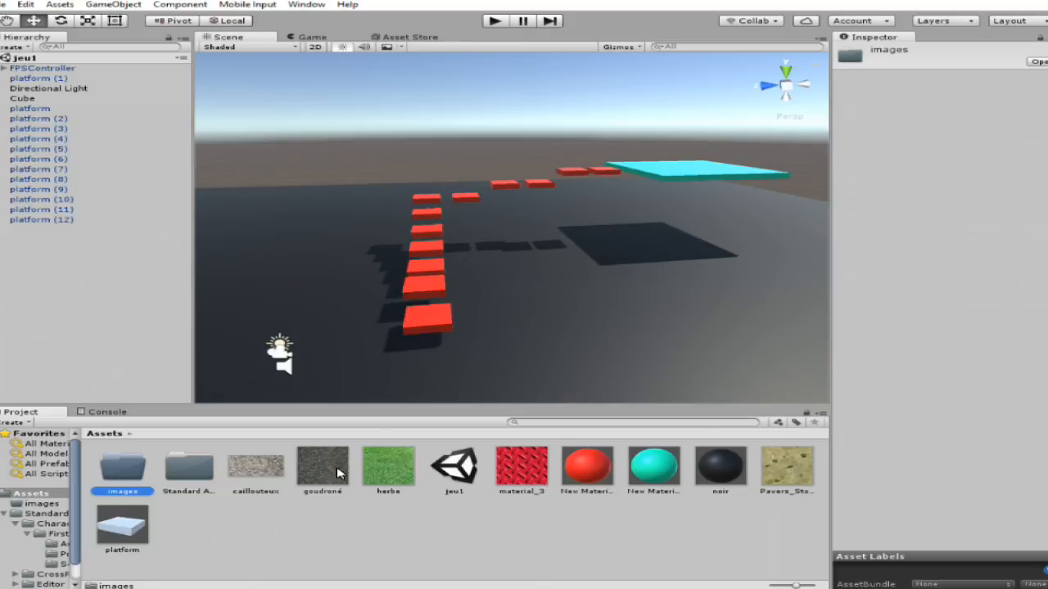
Move the caillouteux, goudroné, herbe, material_3 and Pavers_Stone_Walk textures into the images folder.
click(190, 468)
click(270, 473)
ctrl+click(344, 472)
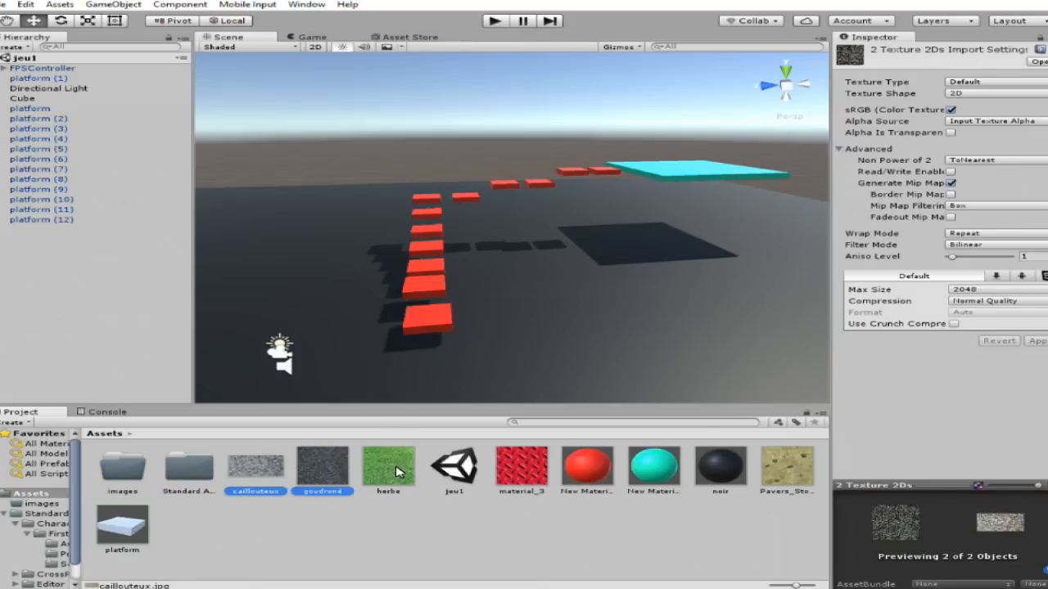
ctrl+click(399, 472)
ctrl+click(788, 475)
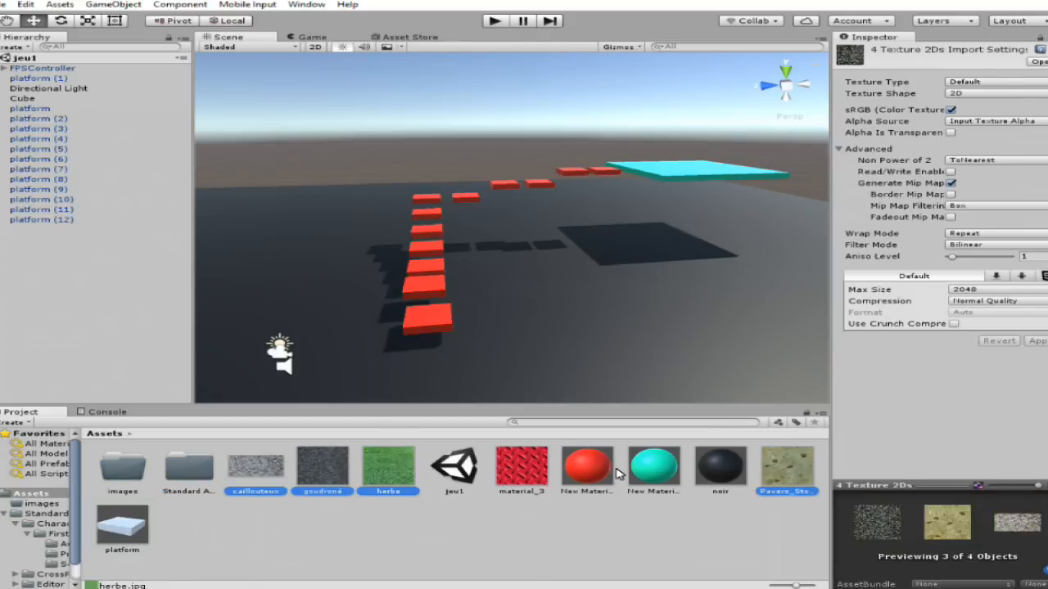
ctrl+click(528, 473)
drag(322, 480, 115, 476)
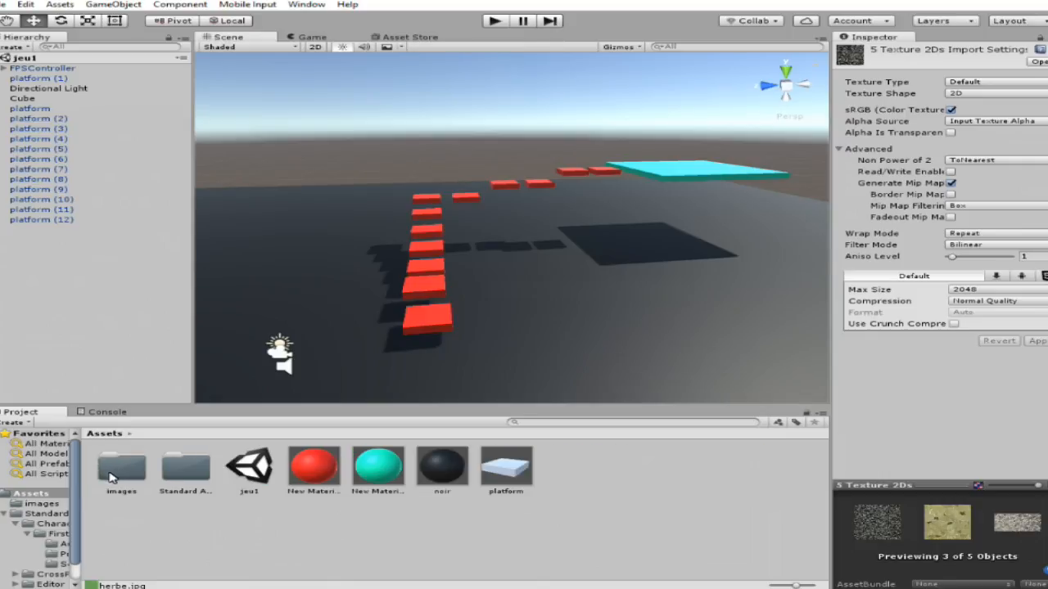
right_click(433, 530)
mouse_move(545, 295)
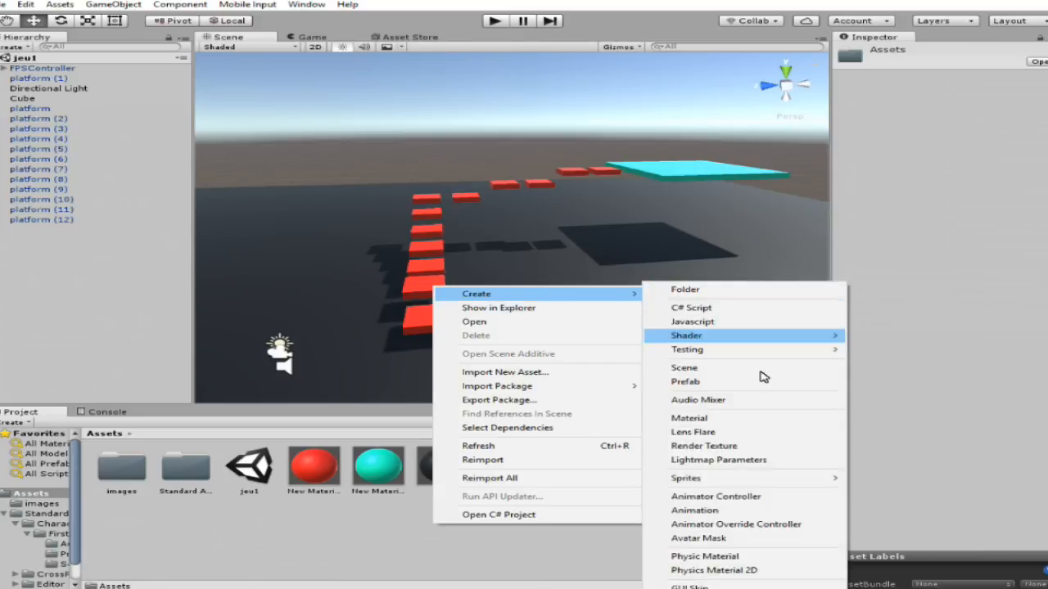
click(760, 418)
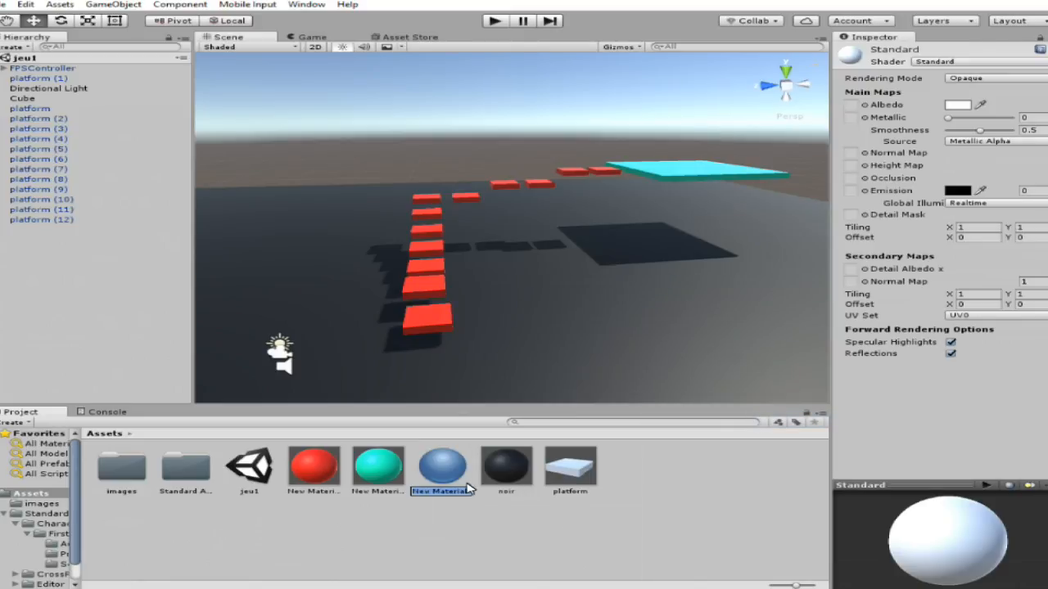
click(433, 475)
key(Delete)
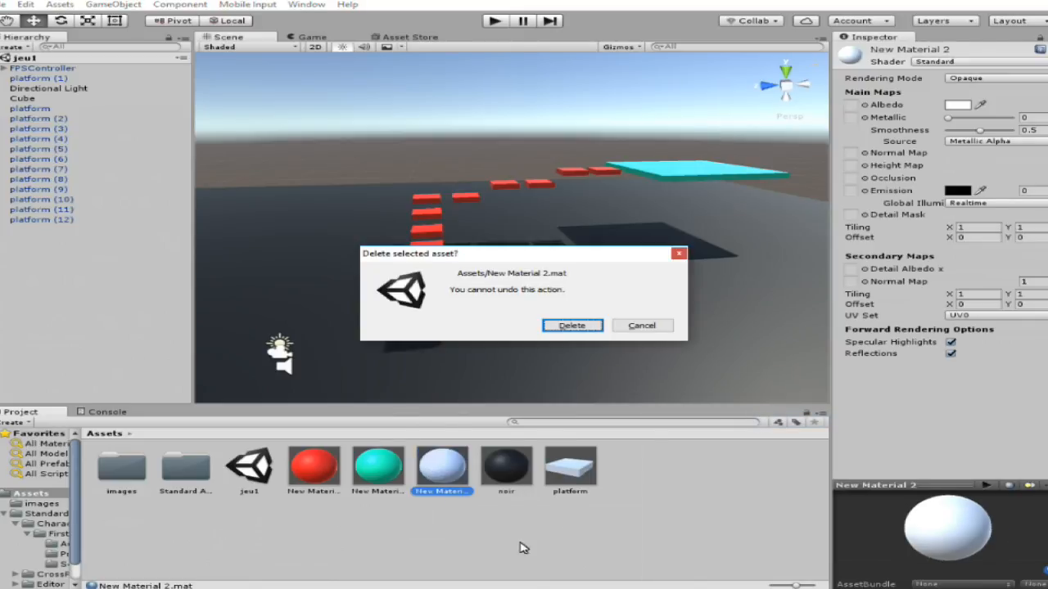
click(563, 328)
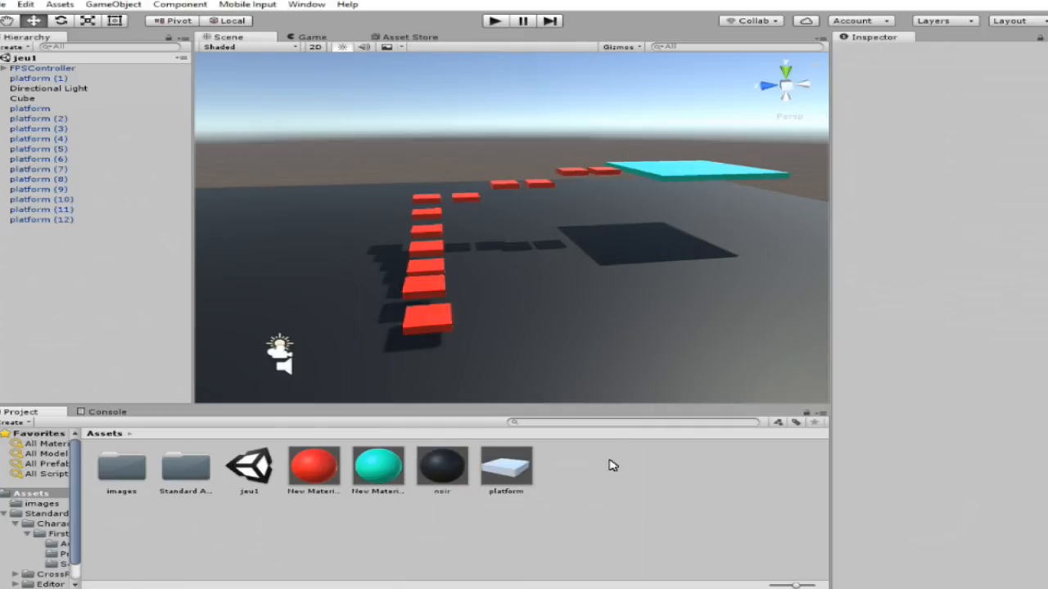
Create a folder named material in Assets.
right_click(610, 460)
mouse_move(732, 230)
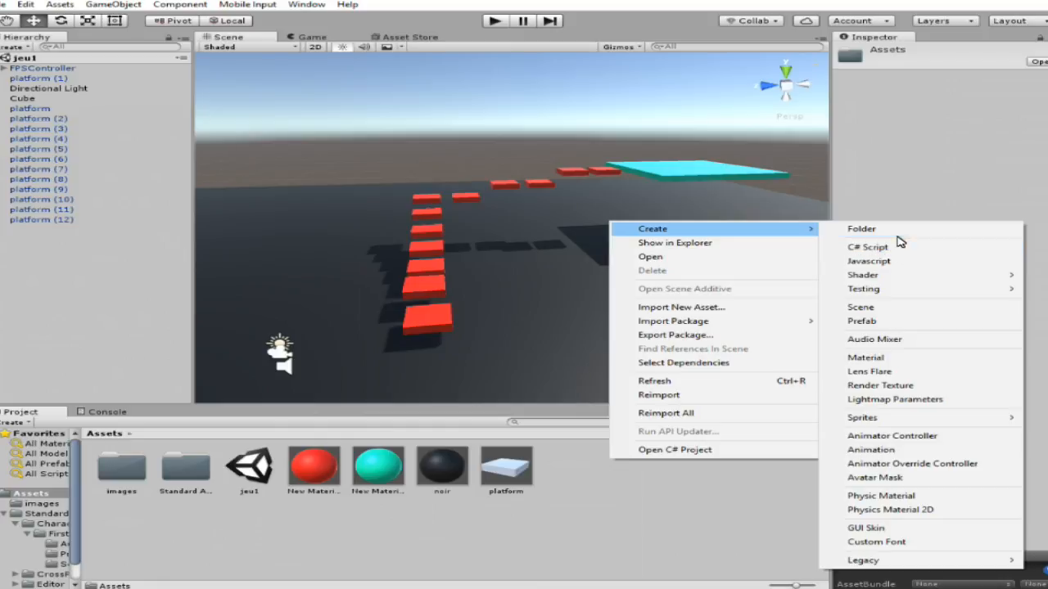
click(898, 230)
text(material)
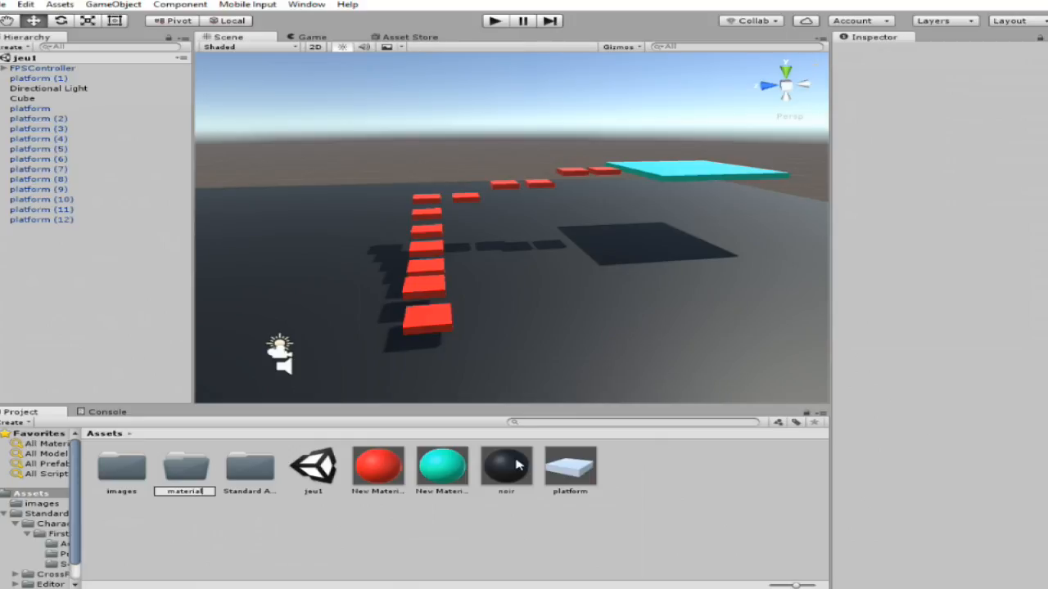
key(Return)
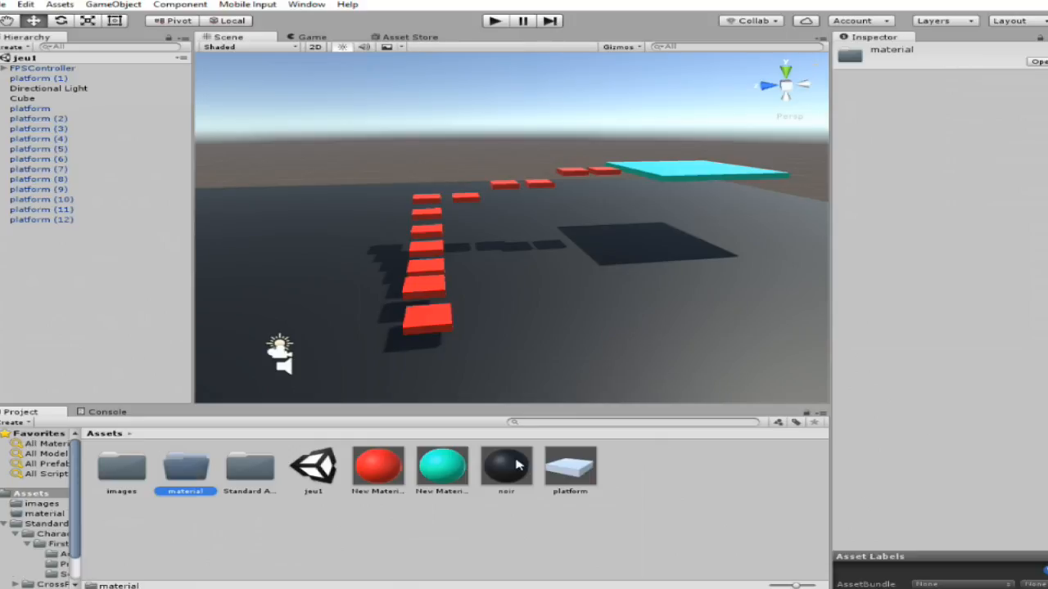
Move the red, turquoise and noir materials into the material folder.
click(390, 467)
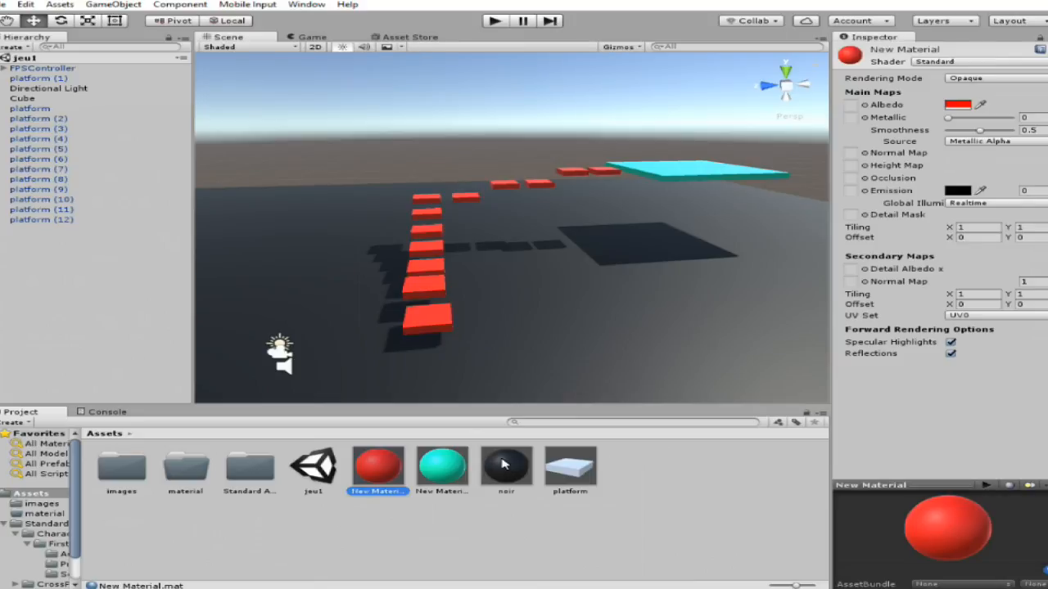
shift+click(504, 465)
drag(230, 479, 176, 476)
Create a folder named copie in Assets and move the platform prefab into it.
right_click(483, 482)
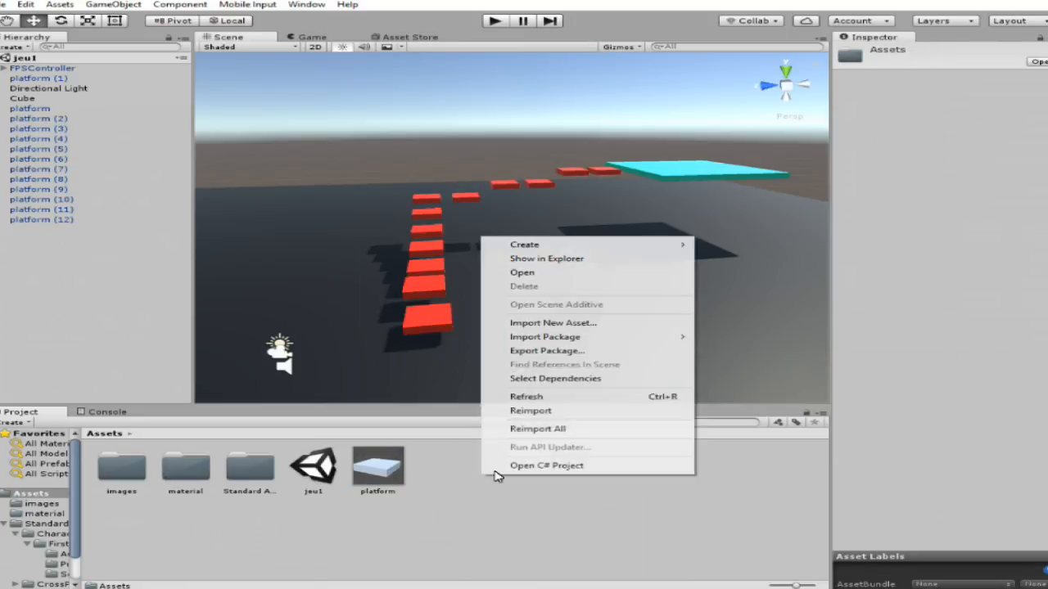
mouse_move(561, 244)
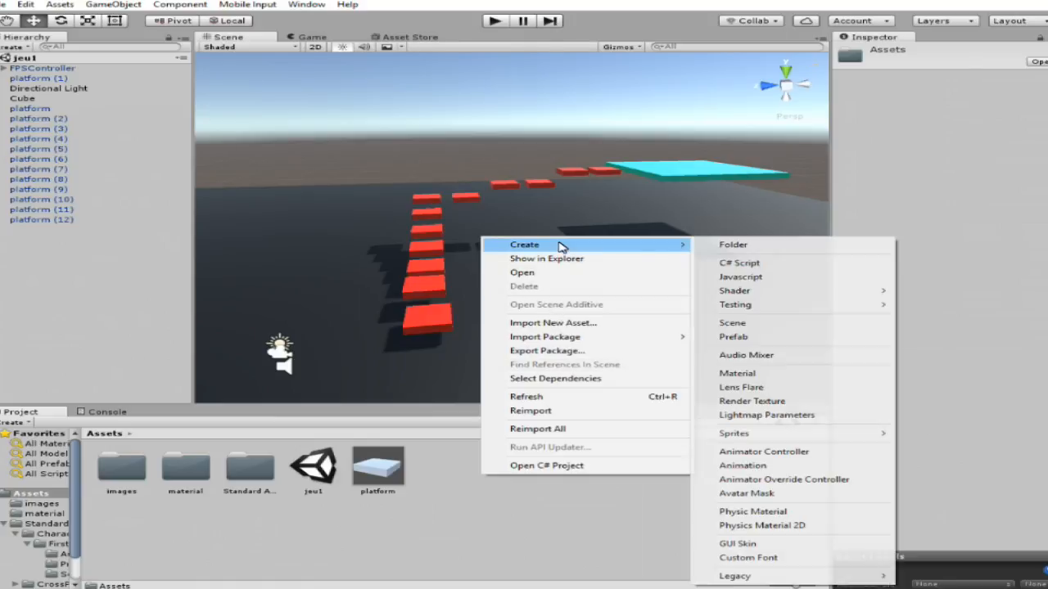
click(757, 246)
text(c)
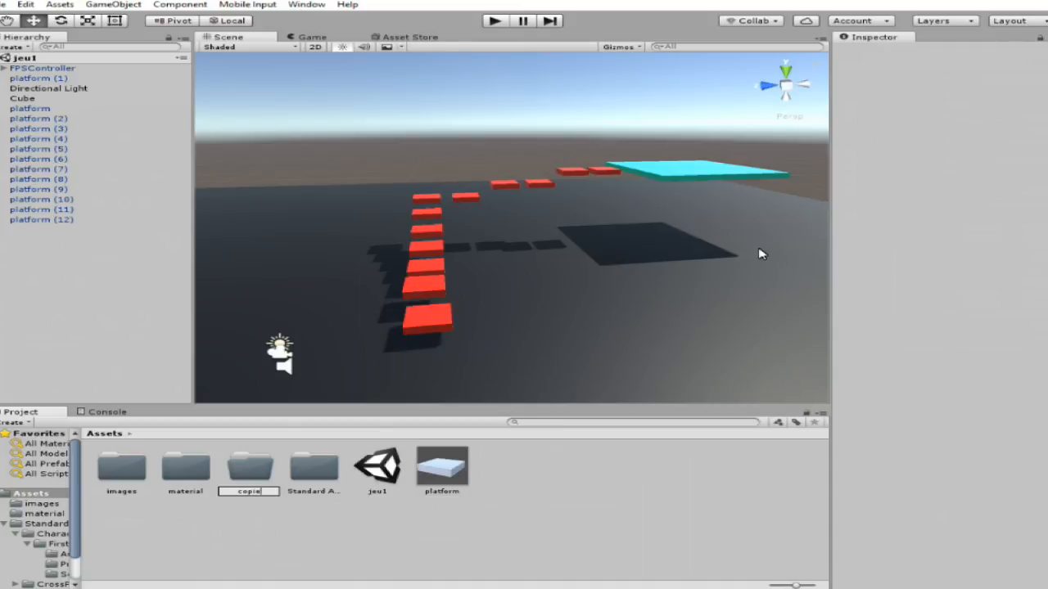
text(opie)
key(Return)
click(455, 473)
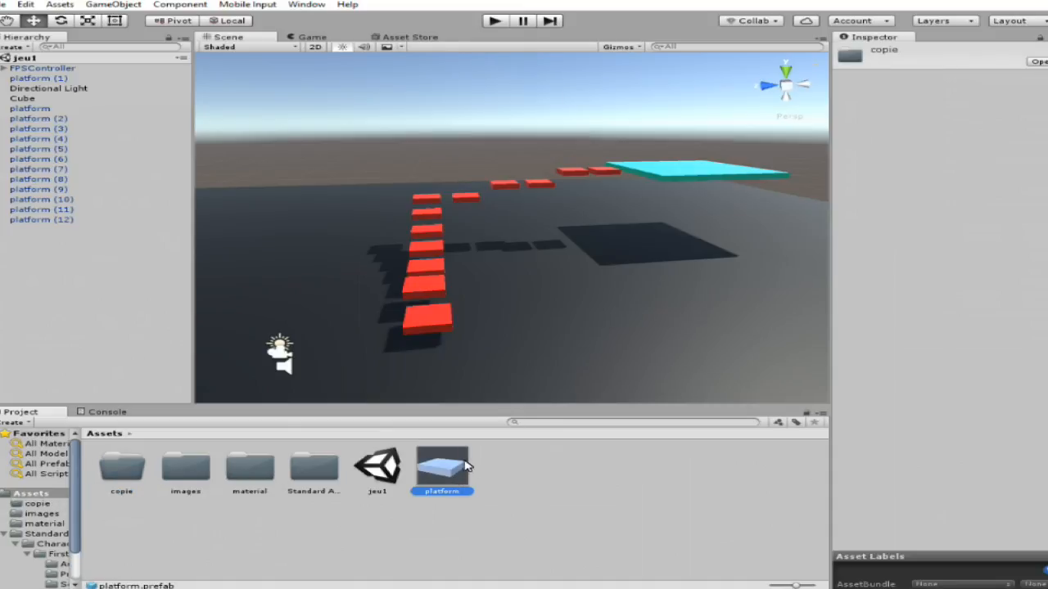
drag(455, 475, 125, 479)
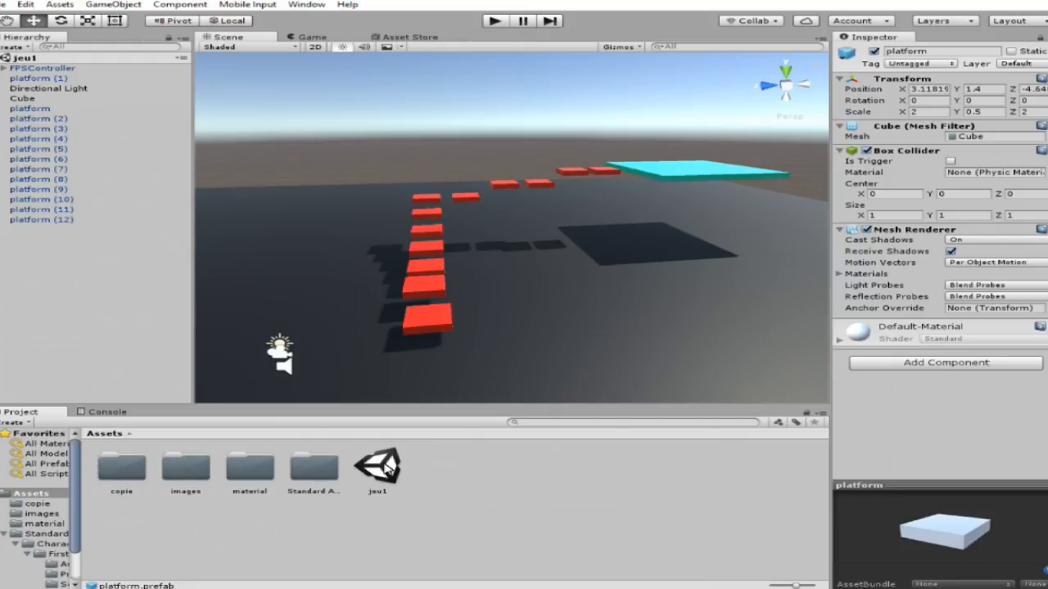
Create a folder named scenes in Assets and move the jeu1 scene into it.
right_click(465, 490)
mouse_move(591, 251)
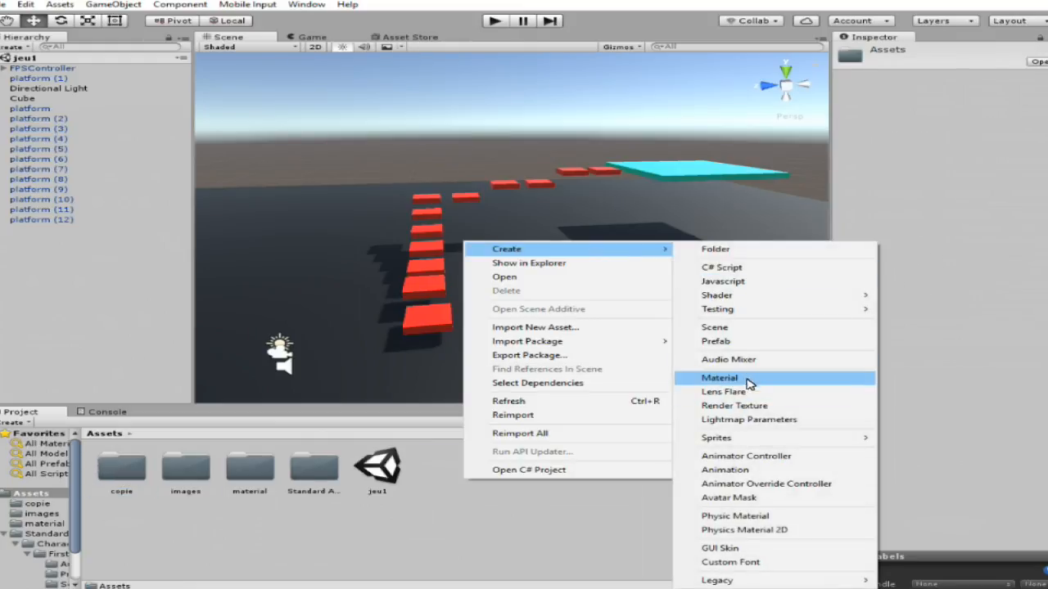
click(735, 250)
text(scenes)
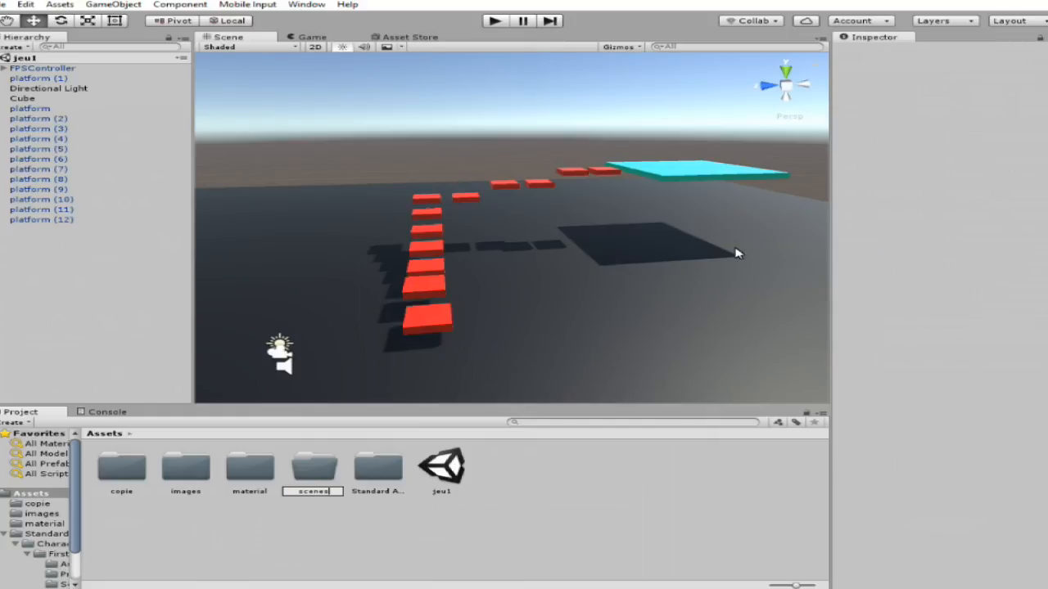
key(Return)
drag(443, 466, 327, 471)
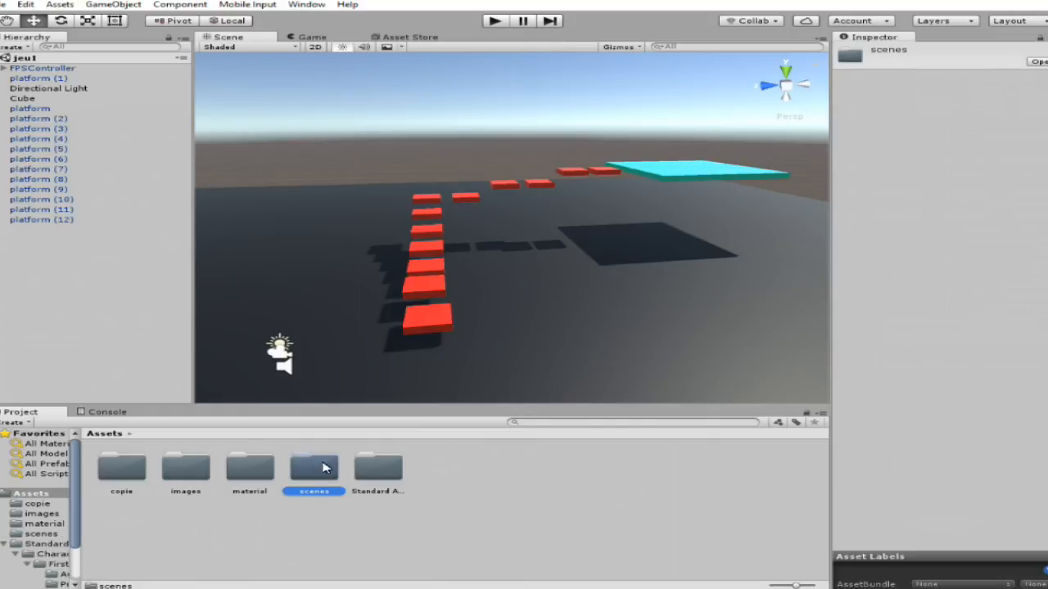
Check the contents of the copie folder and return to Assets.
right_drag(416, 210, 392, 240)
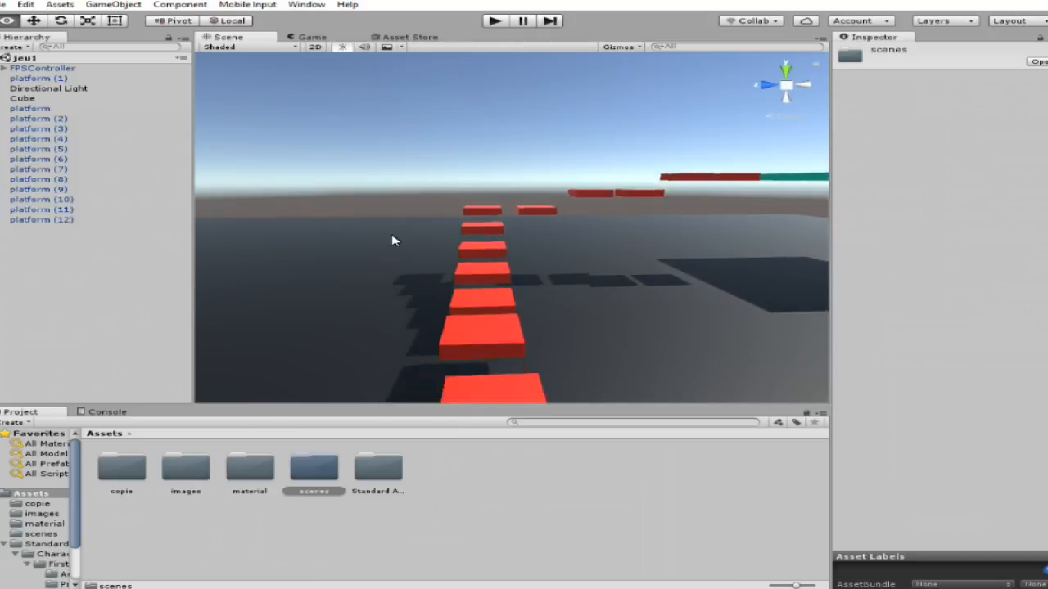
scroll(394, 246, down, 5)
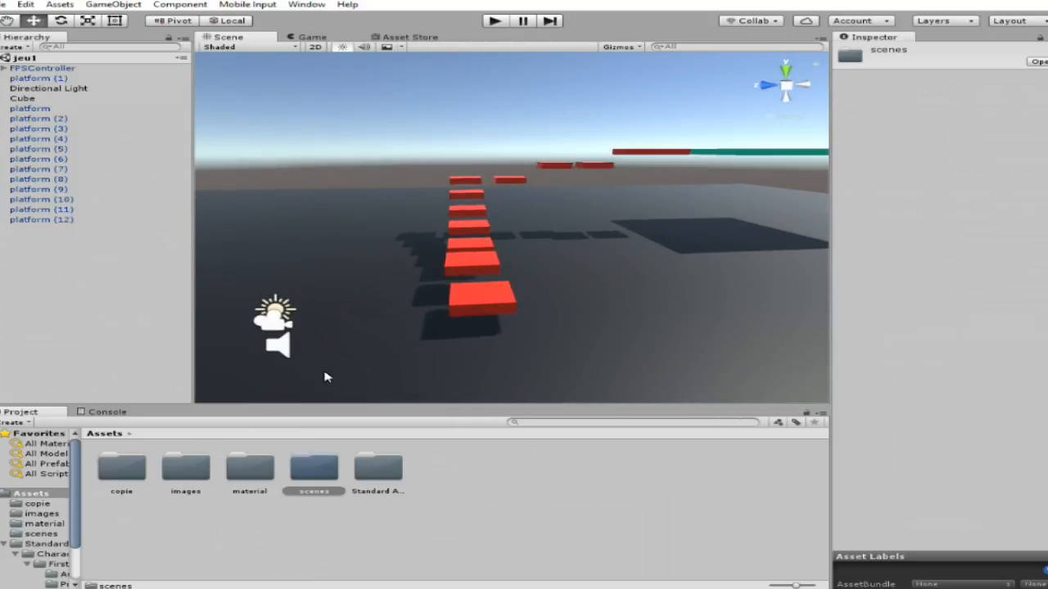
double_click(131, 469)
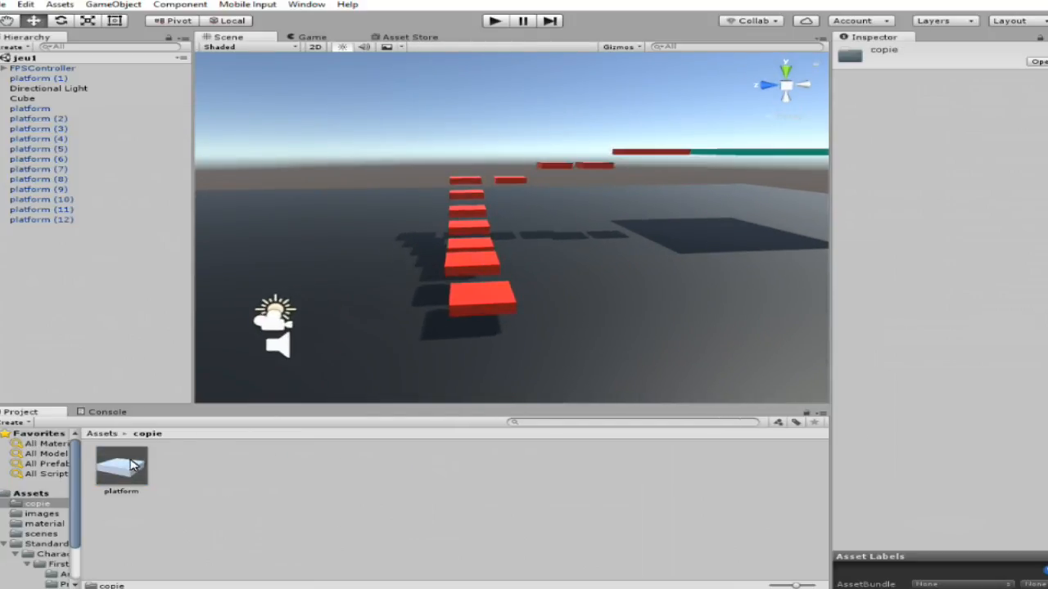
click(128, 434)
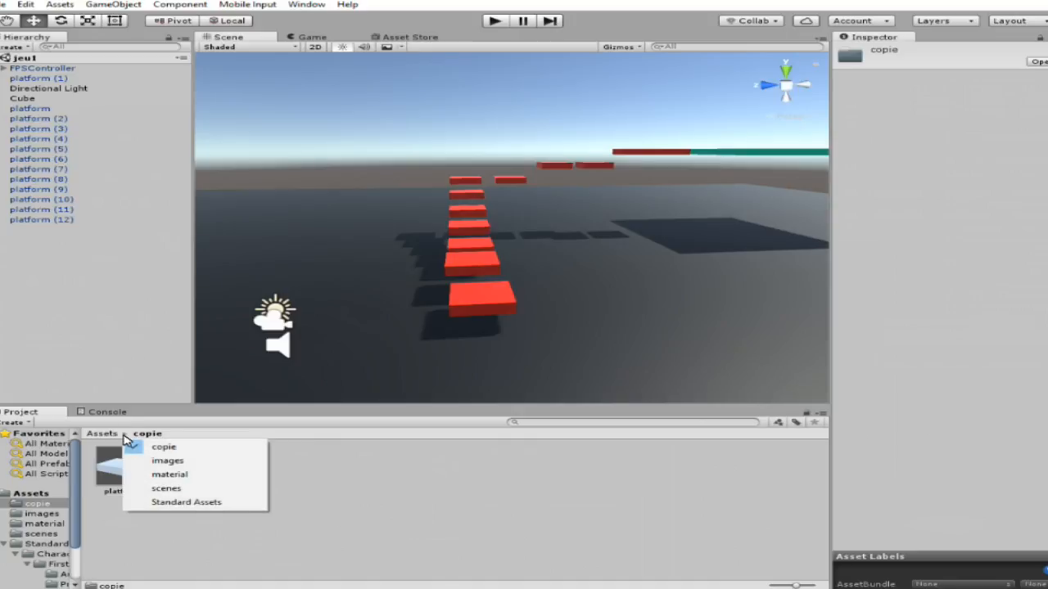
click(109, 435)
Try applying the caillouteux texture from the images folder directly to the nearest red platform in the scene.
double_click(180, 466)
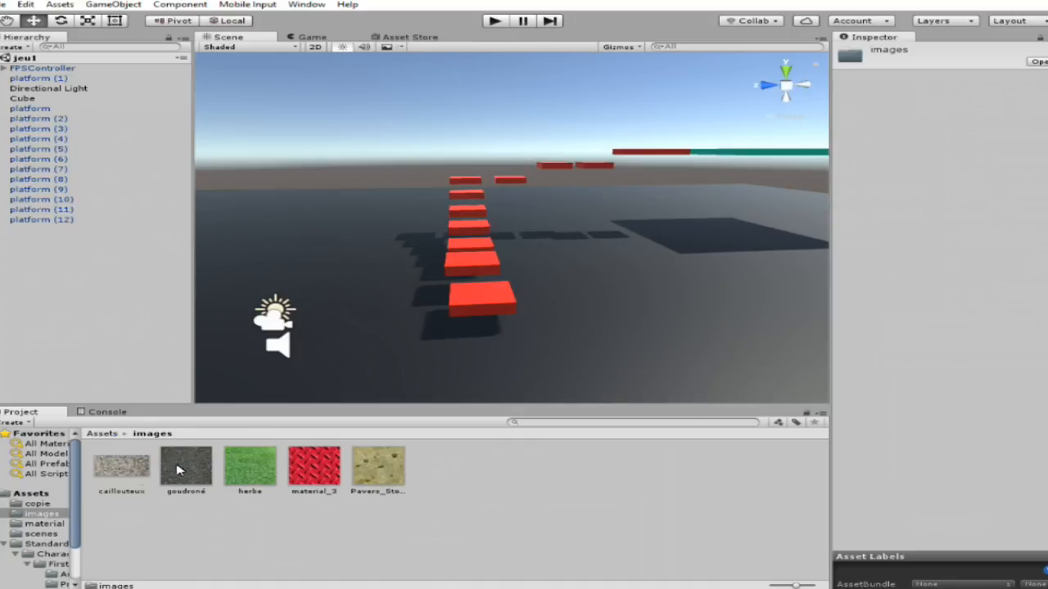
click(135, 479)
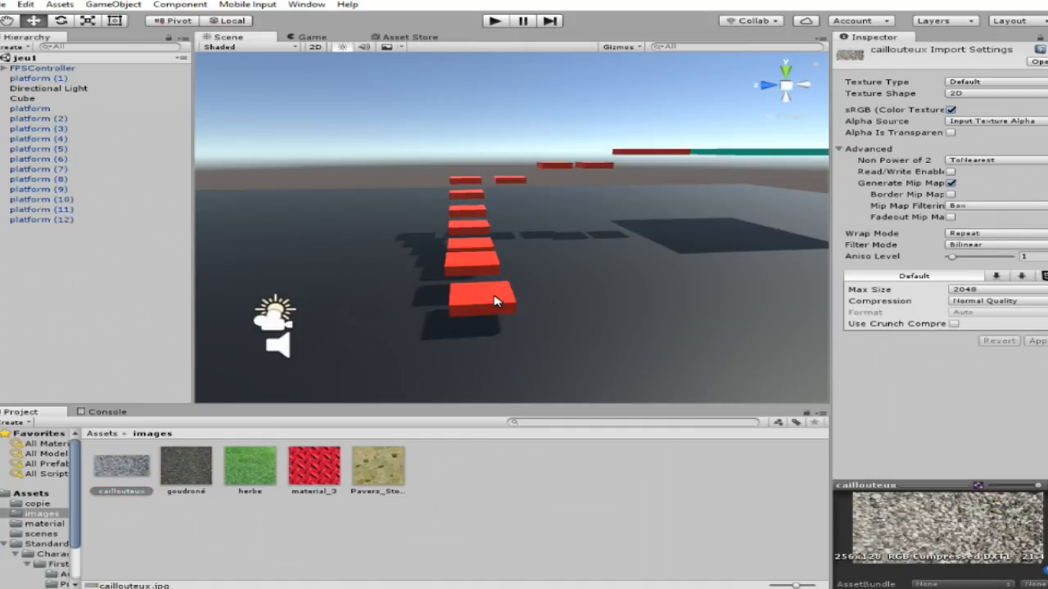
drag(494, 302, 495, 301)
scroll(523, 328, up, 6)
right_drag(540, 344, 568, 295)
key(s)
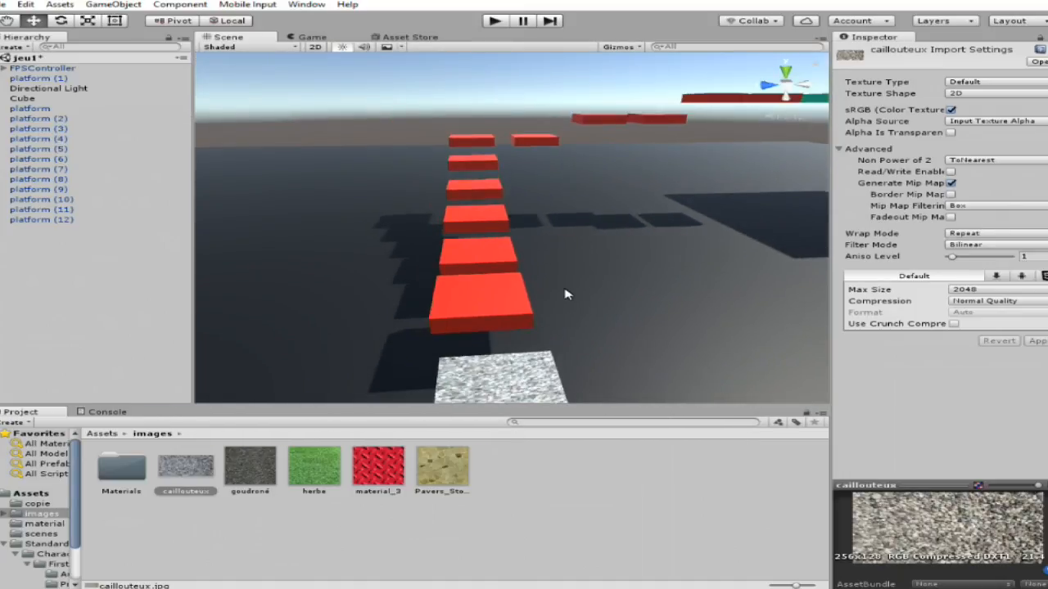
Undo the texture application on the platform and delete the Materials folder inside images.
key(ctrl+z)
click(129, 477)
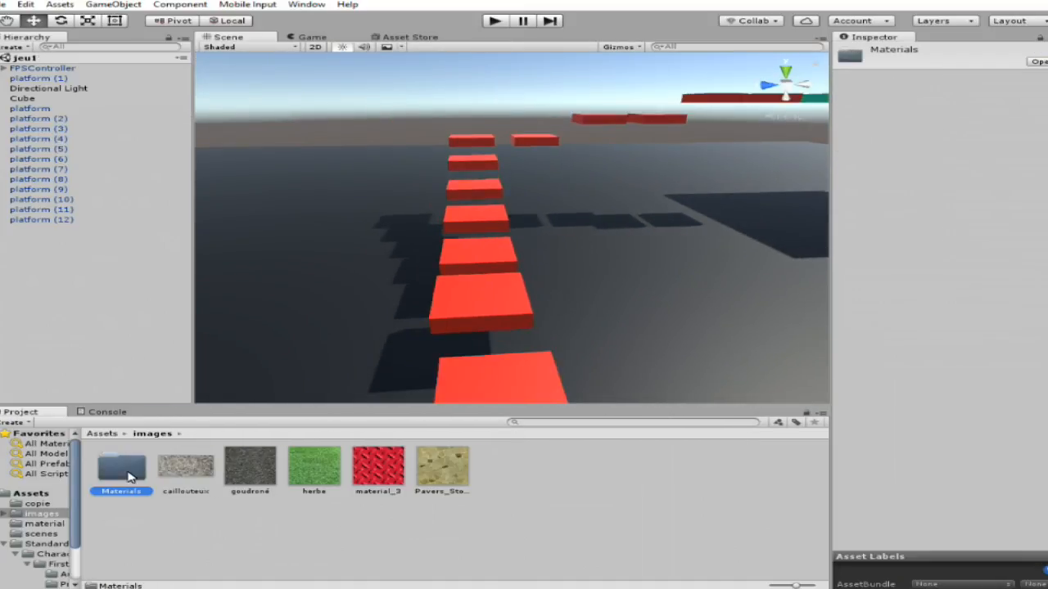
key(Delete)
click(564, 333)
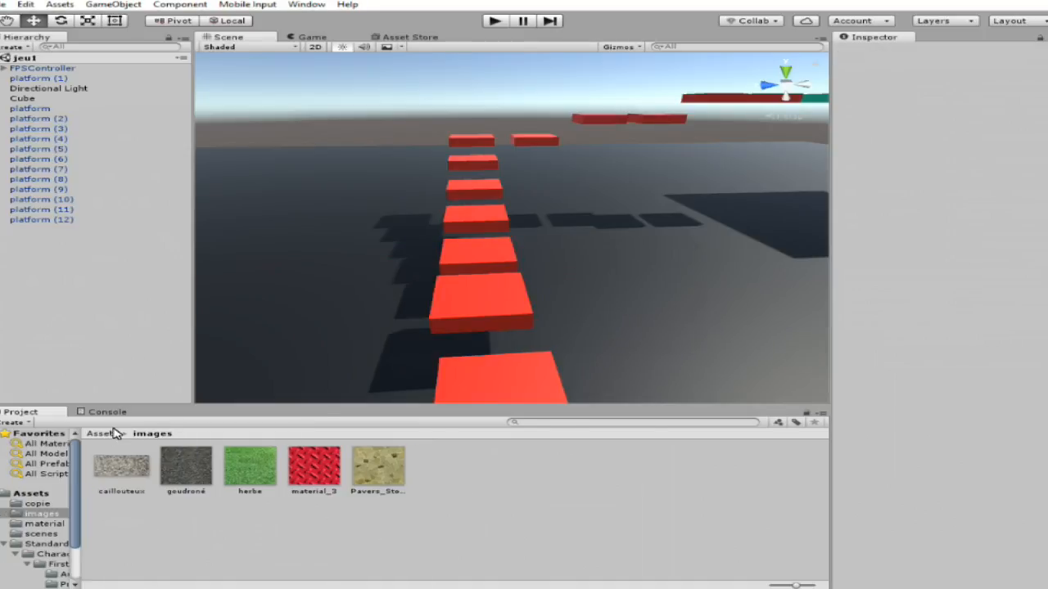
Create a new material named goudron in the material folder of Assets.
click(102, 434)
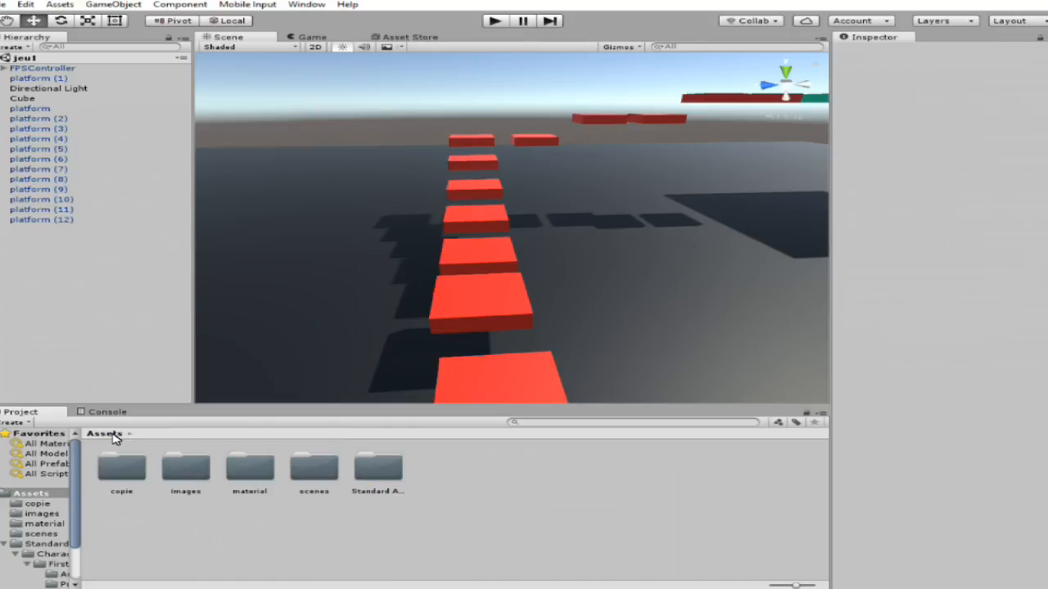
double_click(250, 468)
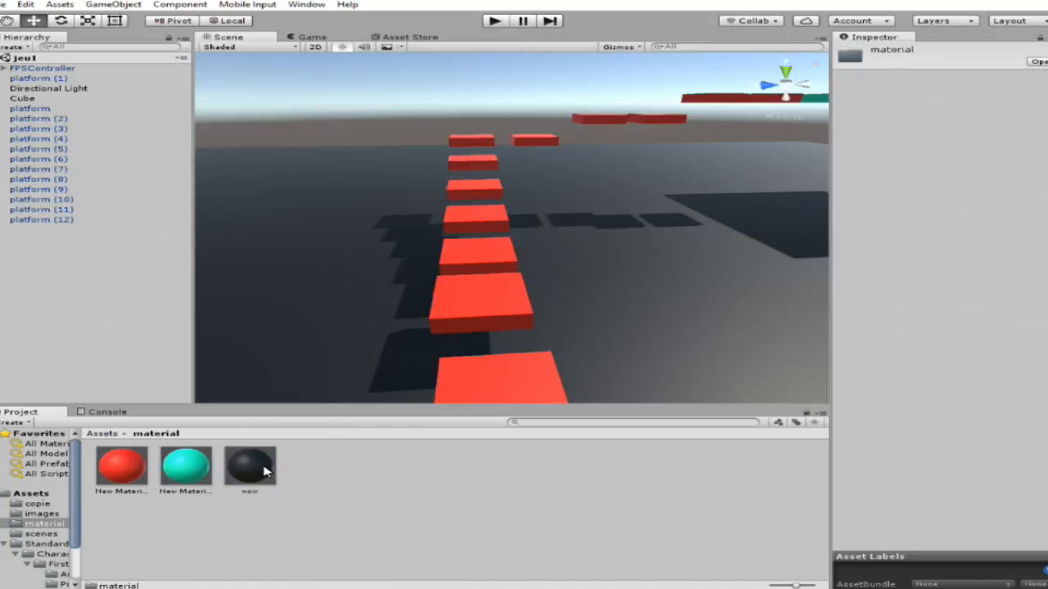
right_click(361, 491)
mouse_move(528, 256)
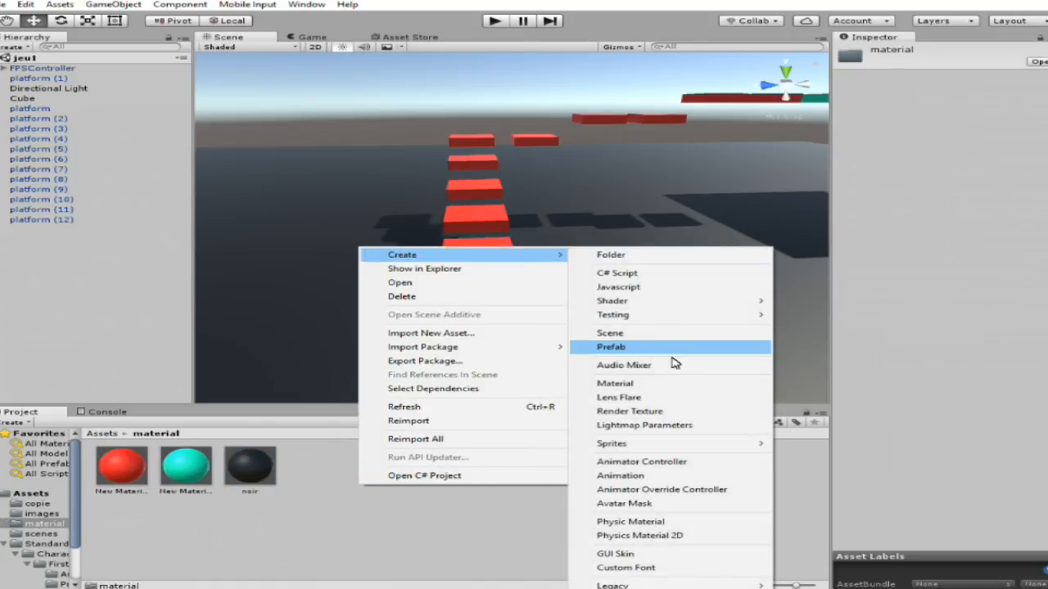
click(659, 384)
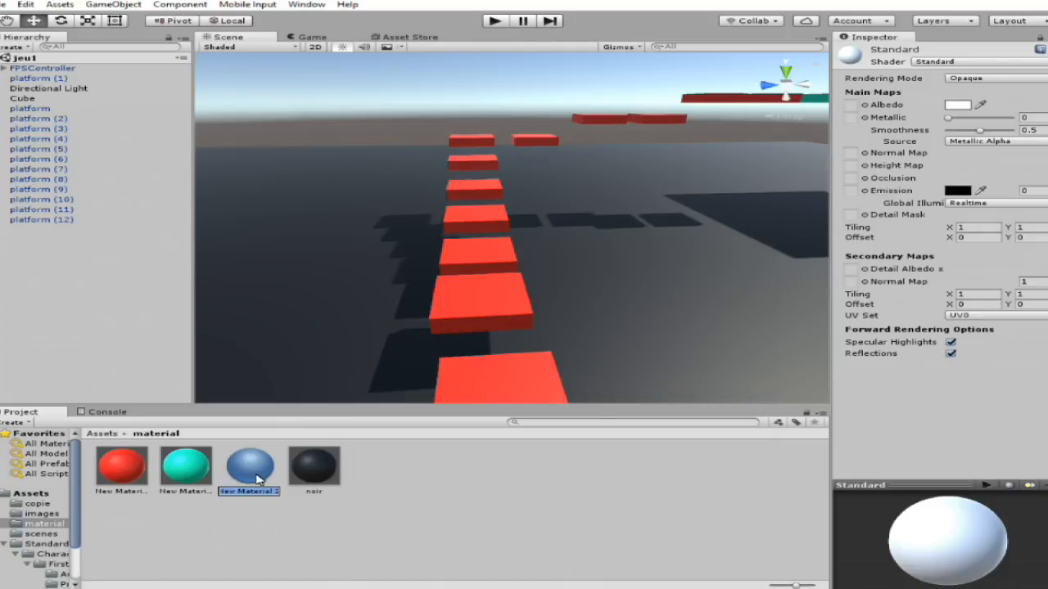
text(goudron)
key(Return)
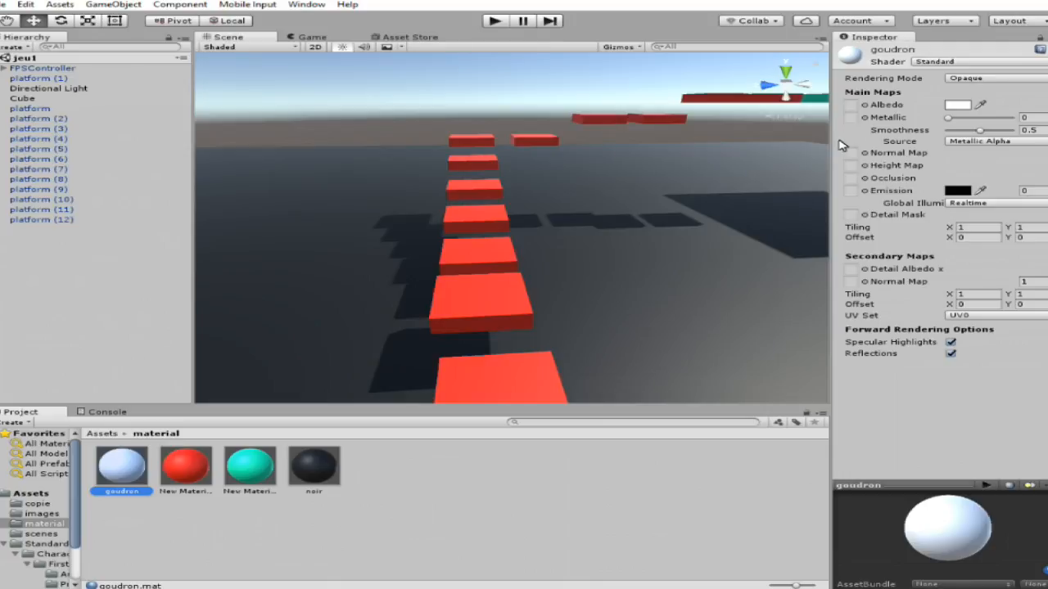
Change the goudron material's shader to Legacy Shaders/Bumped Diffuse.
click(999, 62)
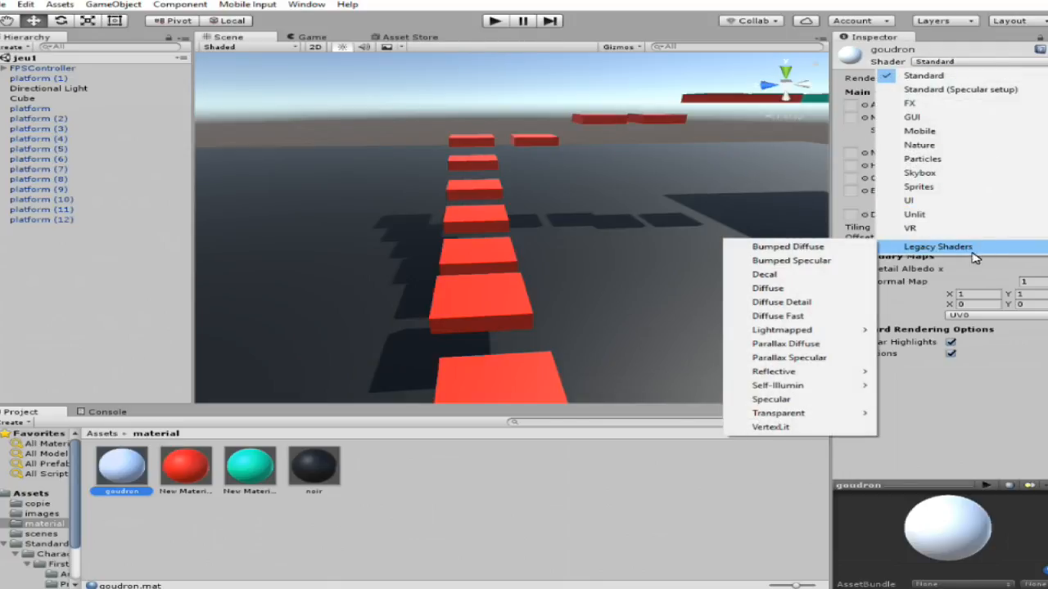
mouse_move(974, 251)
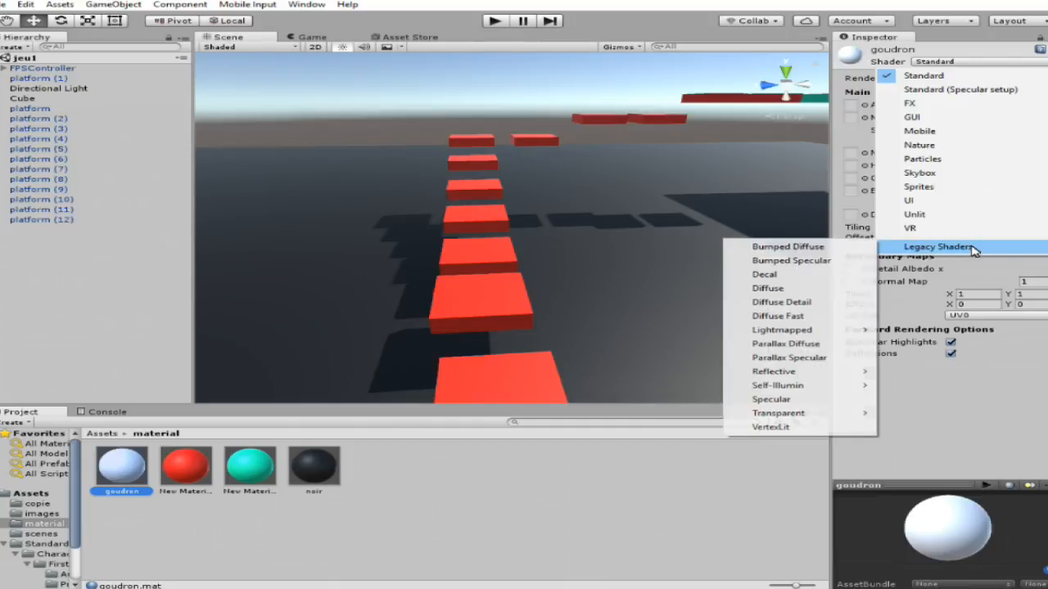
click(834, 248)
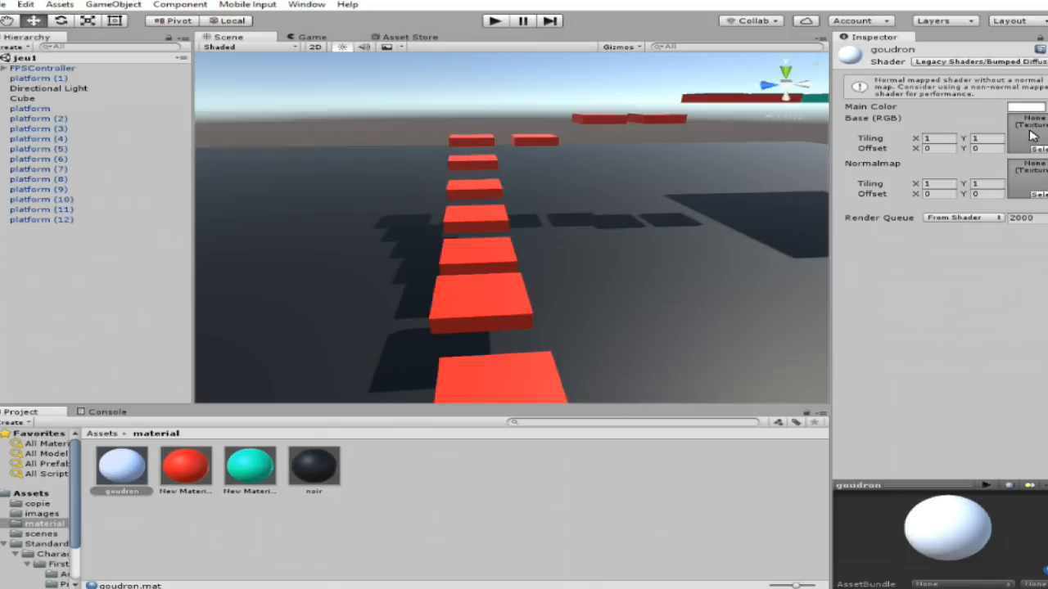
Assign the goudroné image as the base texture of the goudron material.
click(1036, 149)
scroll(416, 309, down, 3)
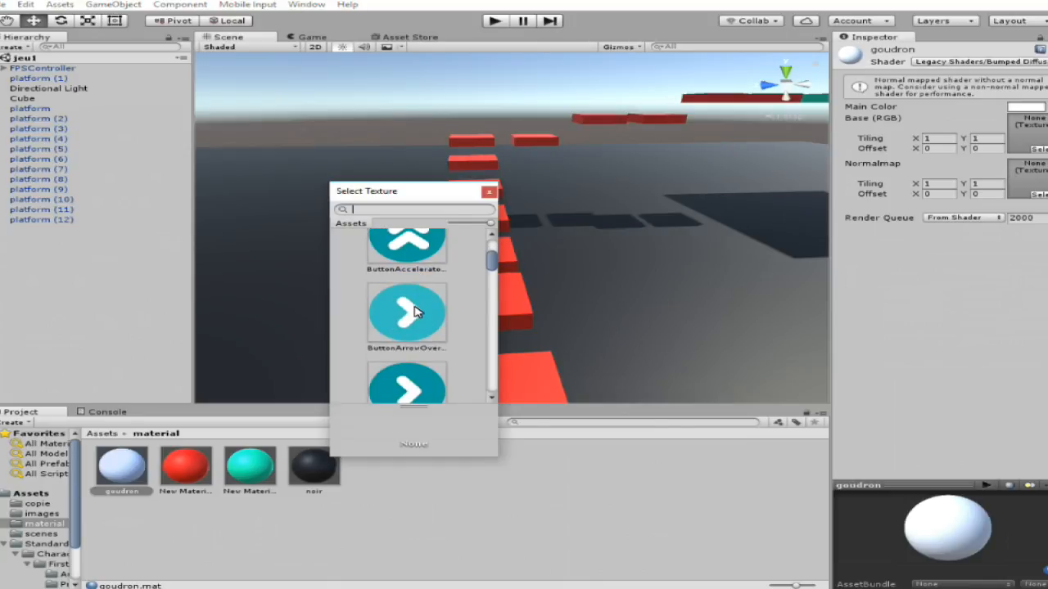
scroll(416, 310, down, 2)
drag(491, 285, 503, 317)
click(401, 383)
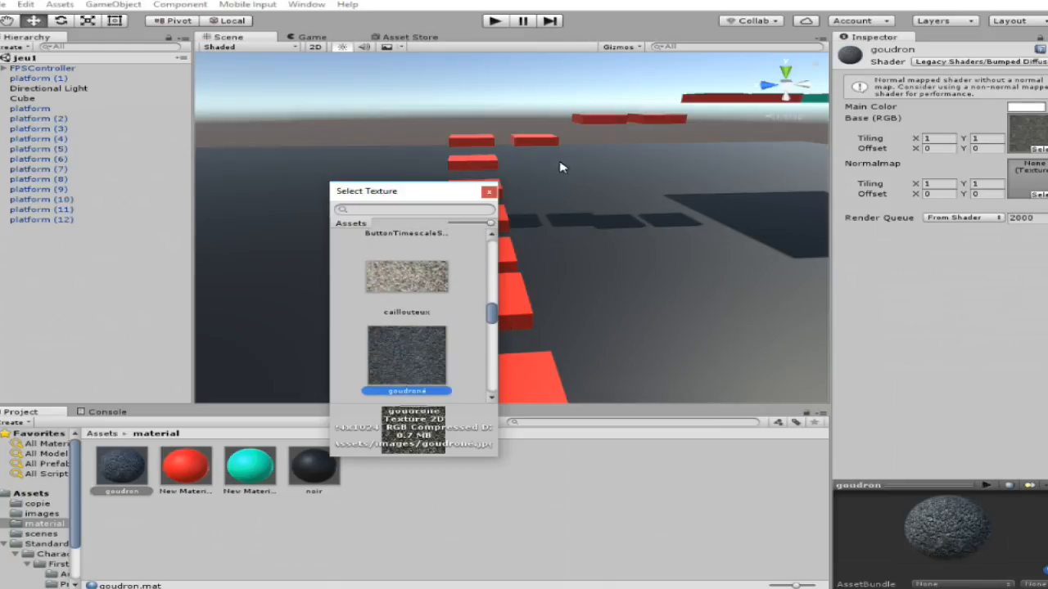
click(491, 193)
Apply the goudron material to the ground of the scene and inspect it from several angles.
right_drag(537, 235, 659, 287)
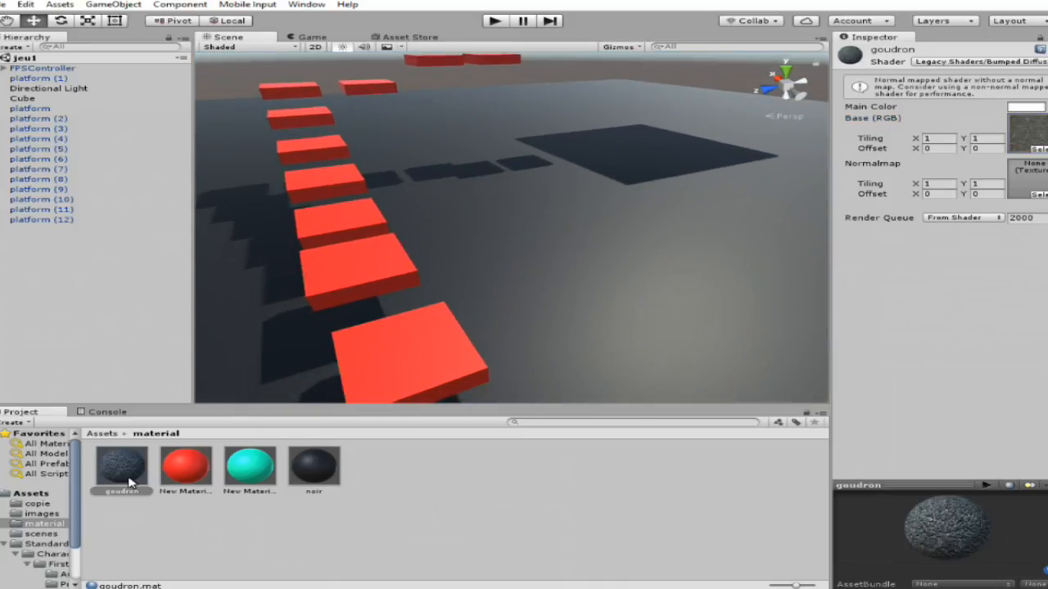
drag(321, 348, 627, 236)
right_drag(590, 293, 366, 171)
right_drag(398, 153, 194, 191)
scroll(519, 248, up, 3)
scroll(519, 248, down, 3)
scroll(451, 216, up, 3)
scroll(453, 216, down, 4)
right_drag(475, 216, 658, 210)
alt+drag(657, 210, 580, 204)
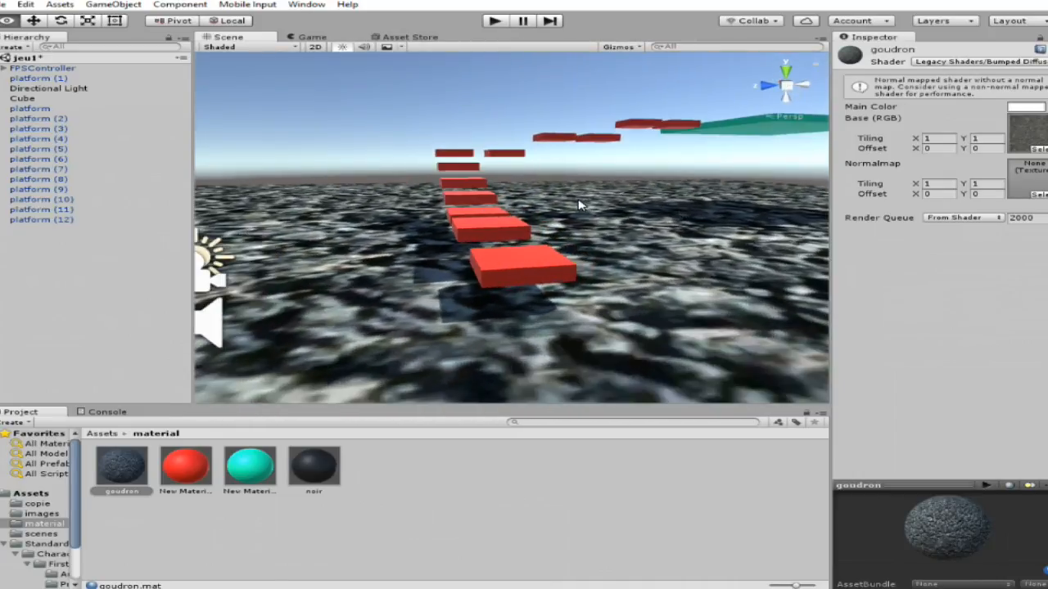
Set the X tiling of the goudron material's base texture to 2 and check the ground.
scroll(579, 204, up, 1)
click(947, 144)
text(2)
right_drag(505, 231, 285, 287)
scroll(222, 275, down, 5)
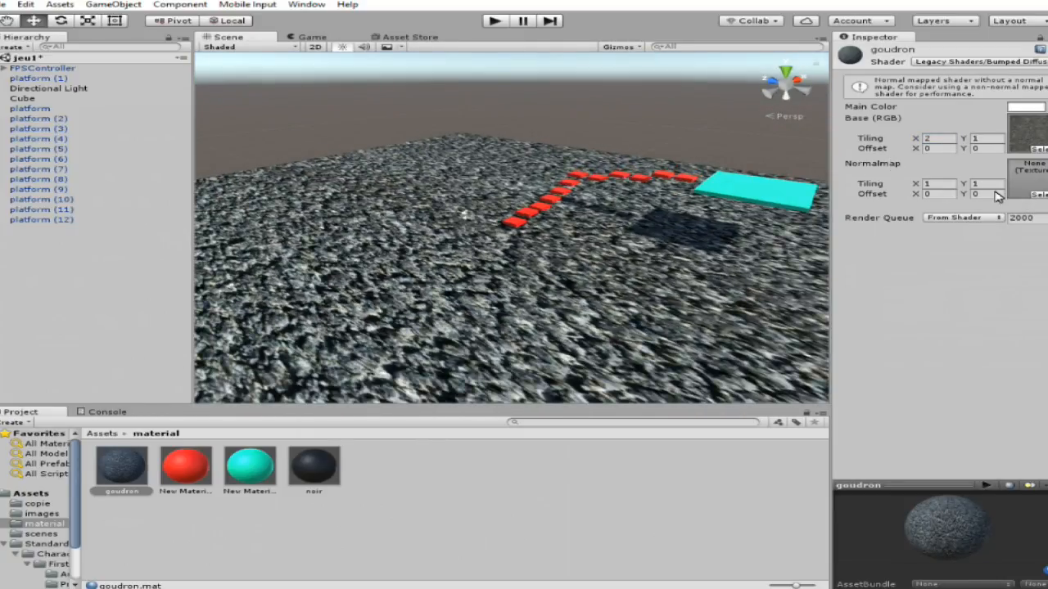
Set the goudron base texture's tiling to 3 in both X and Y and check the ground up close.
click(934, 143)
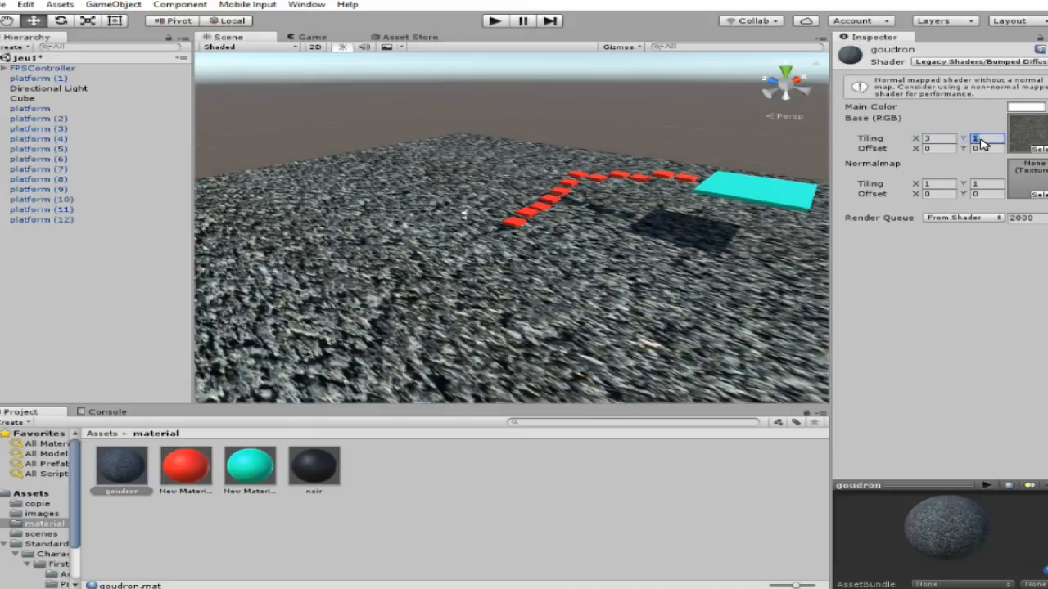
text(3)
scroll(509, 271, up, 8)
right_drag(508, 269, 523, 244)
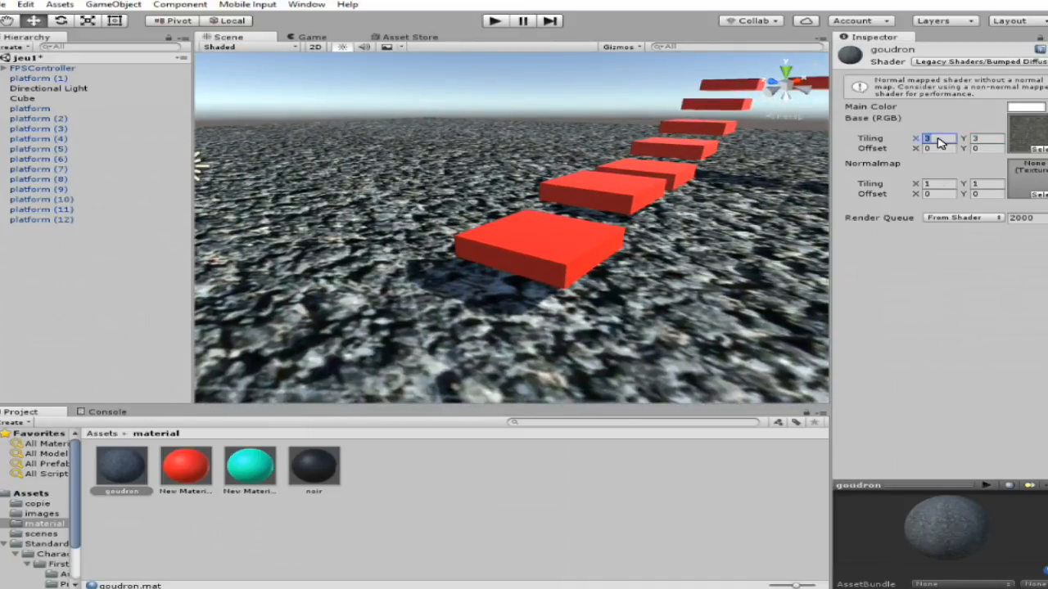
Try tilings of 6 by 6 and 10 by 10 on the goudron base texture.
text(66)
right_drag(701, 199, 718, 175)
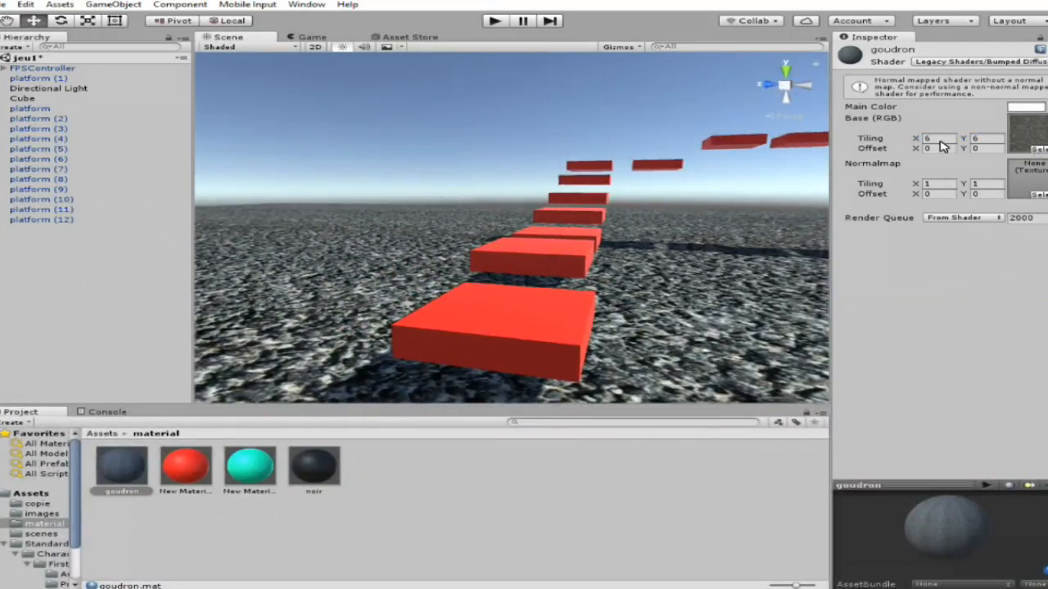
text(10)
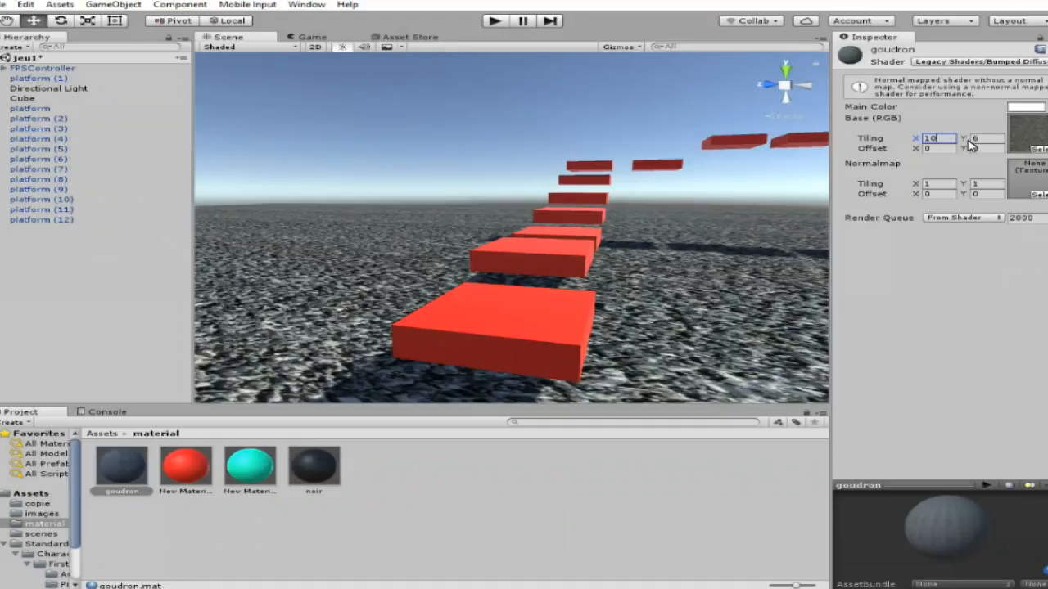
right_drag(664, 242, 936, 90)
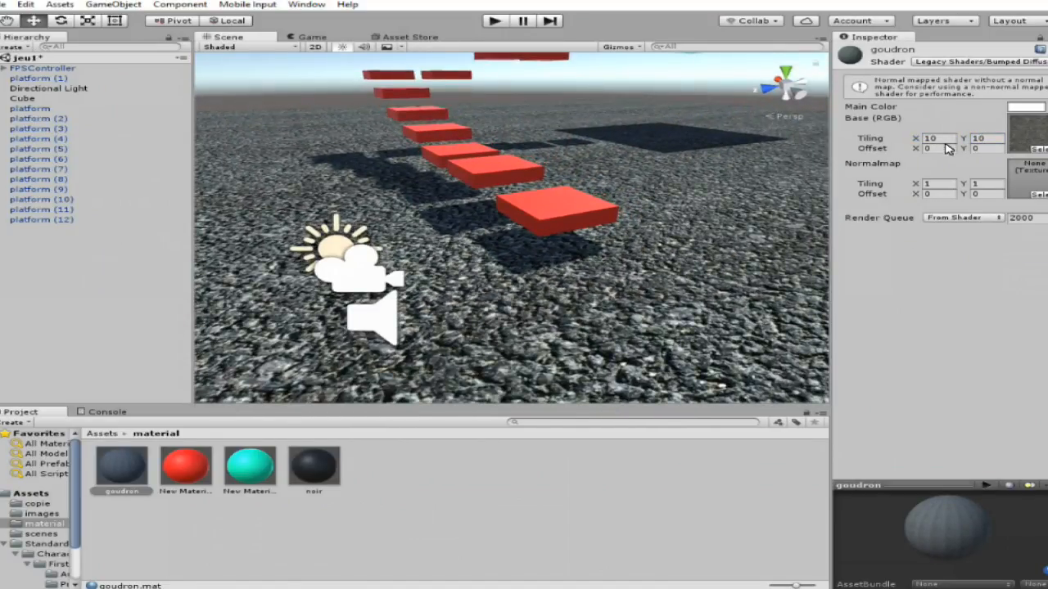
Set the goudron base texture's tiling to 15 in both X and Y.
text(5)
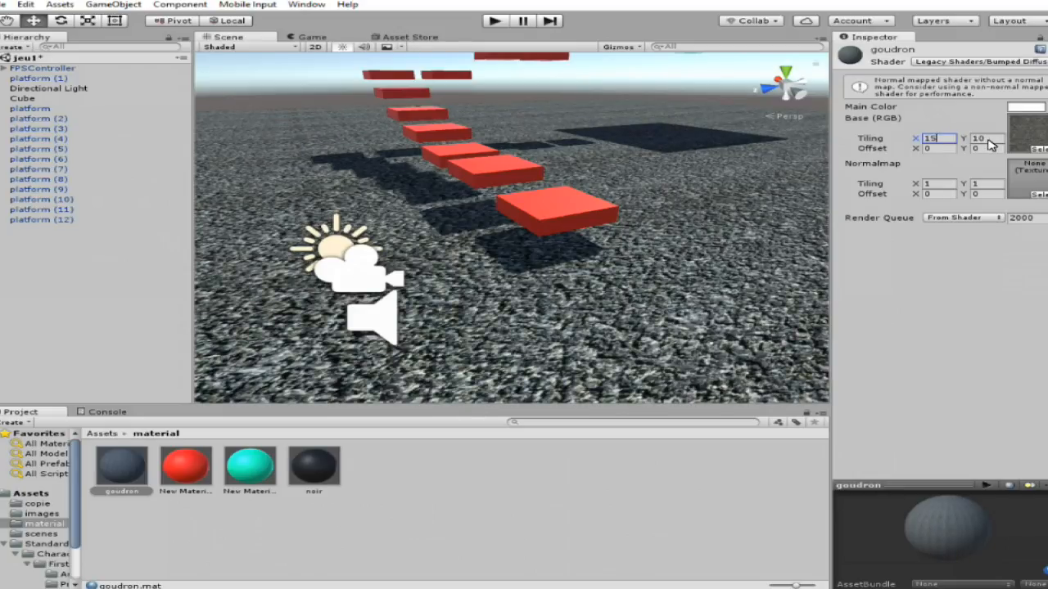
drag(987, 140, 979, 139)
text(5)
alt+drag(634, 169, 603, 189)
scroll(603, 189, down, 4)
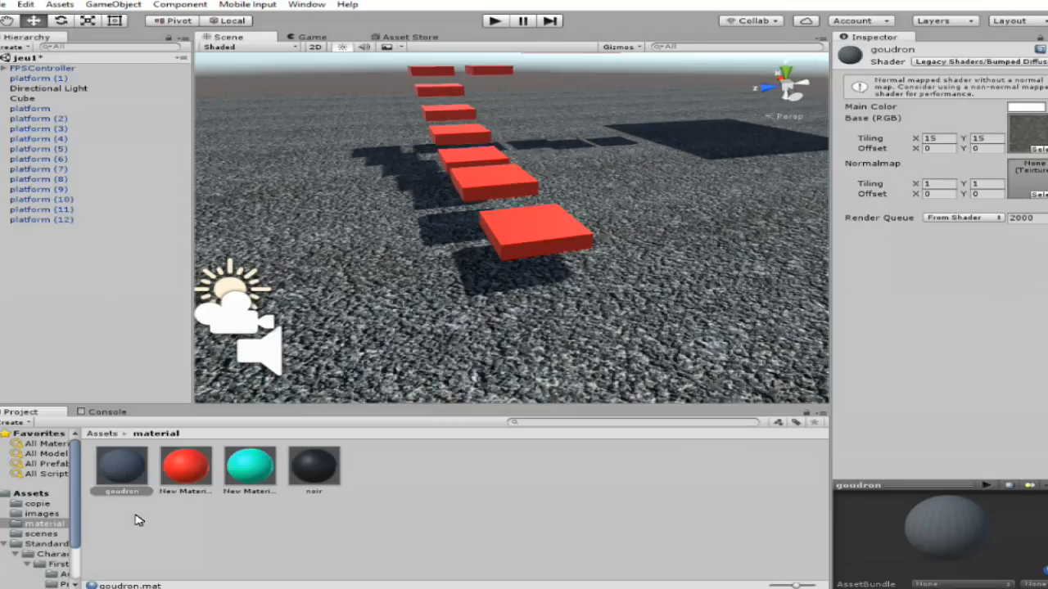
Try the goudron material on the nearest red platform, inspect it up close and undo the application.
drag(453, 206, 600, 256)
scroll(599, 256, up, 3)
scroll(597, 269, up, 4)
right_drag(600, 256, 602, 170)
scroll(596, 268, down, 4)
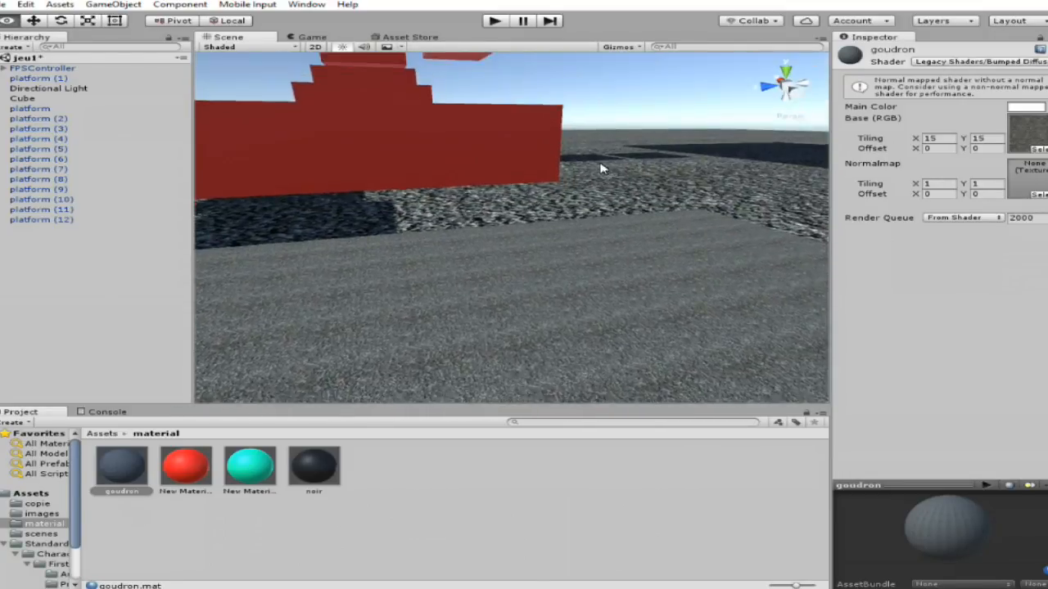
scroll(603, 170, down, 3)
key(ctrl+z)
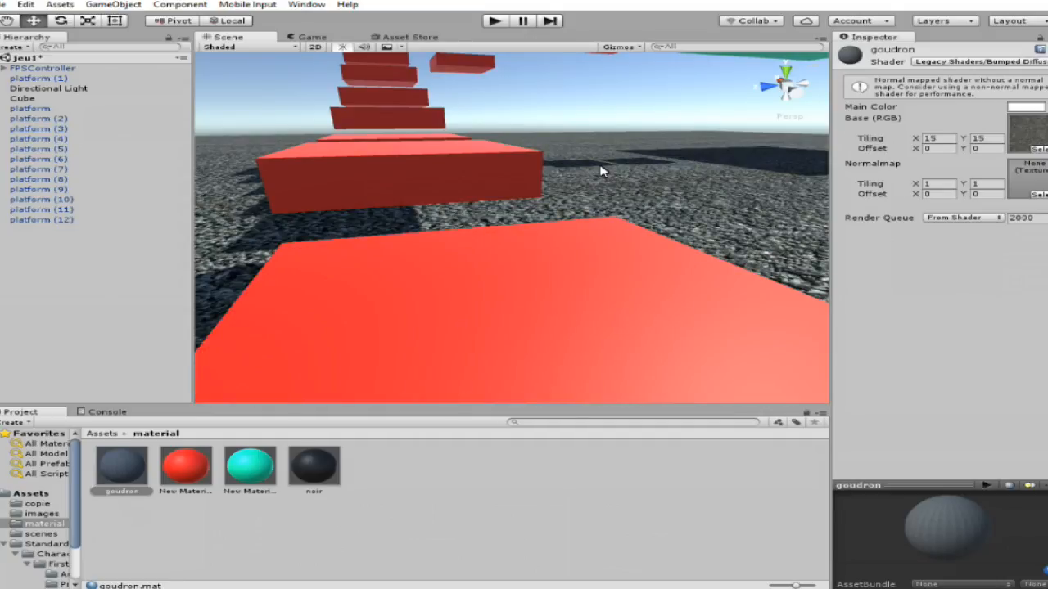
scroll(600, 171, down, 5)
Create another material named platform in the material folder.
right_click(473, 501)
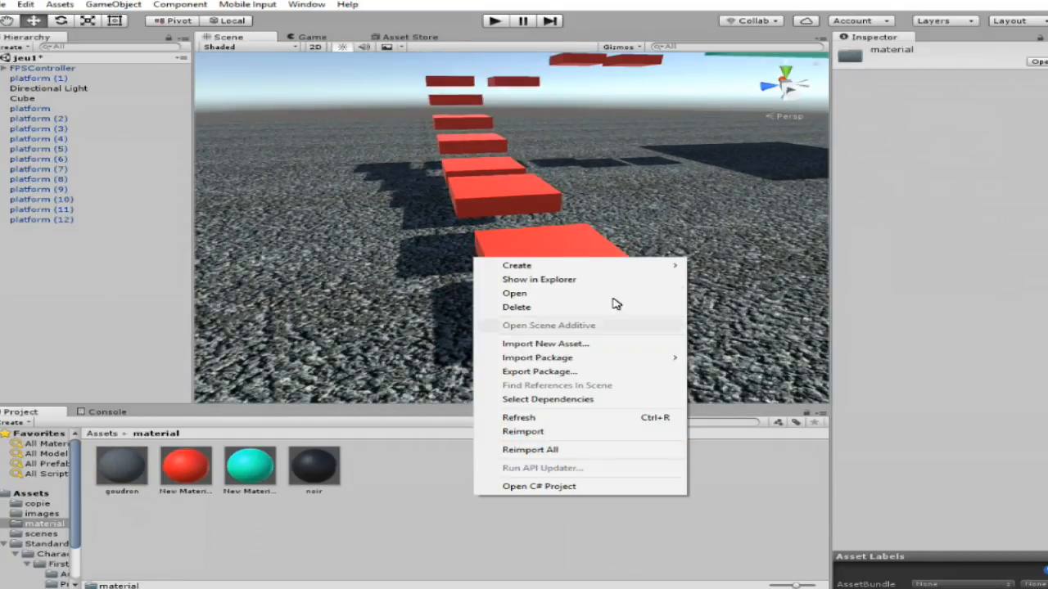
mouse_move(524, 265)
click(816, 396)
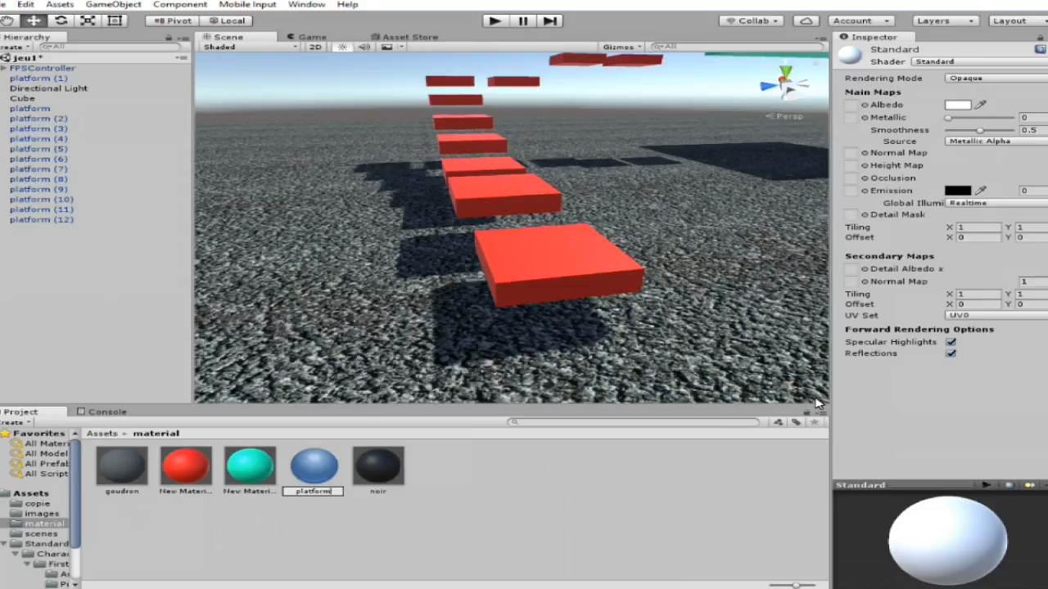
key(Return)
Try red and other main colours on the goudron material and return its main colour to white.
click(127, 490)
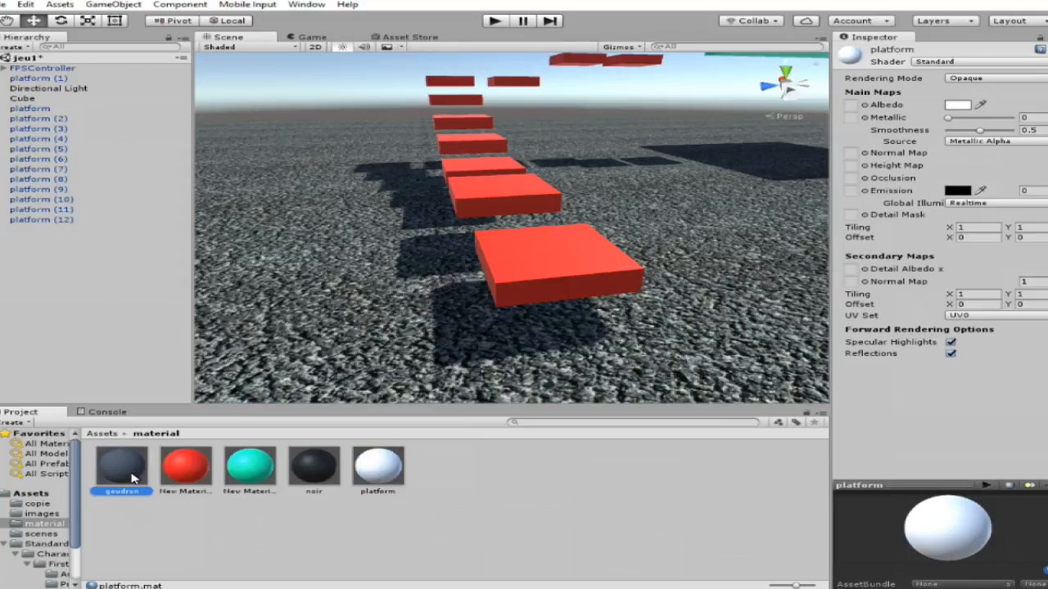
click(1025, 107)
click(600, 262)
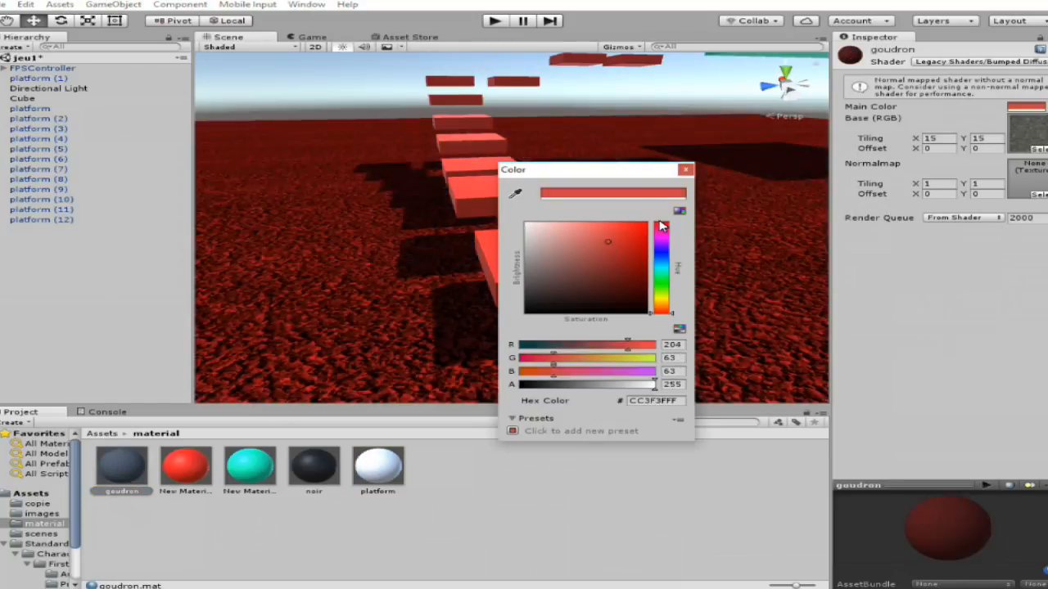
click(546, 225)
drag(522, 197, 709, 205)
drag(662, 282, 681, 214)
drag(598, 235, 507, 211)
click(689, 169)
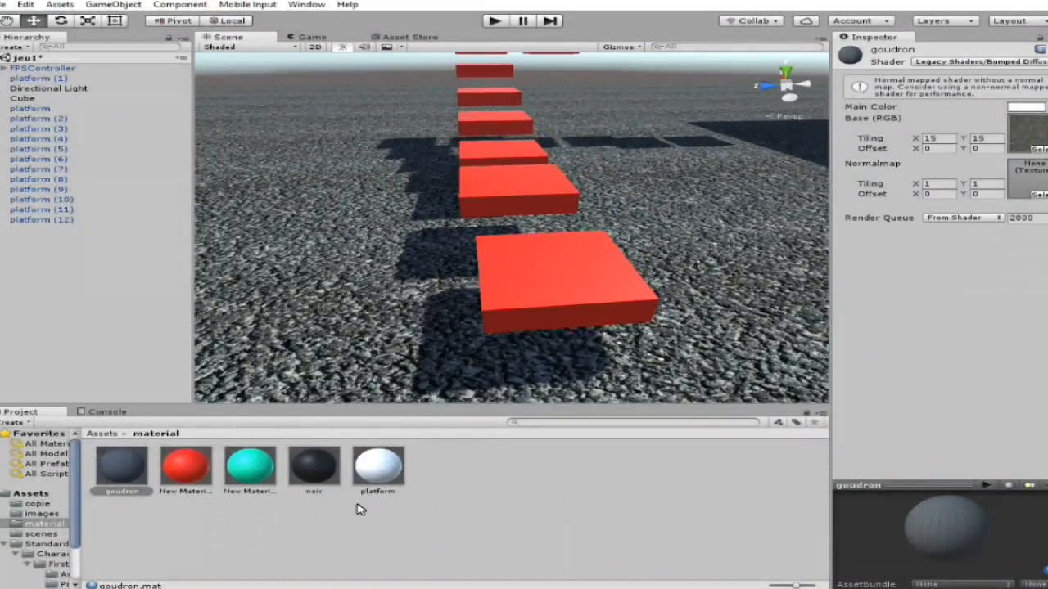
Assign the herbe image as the albedo texture of the platform material.
click(370, 471)
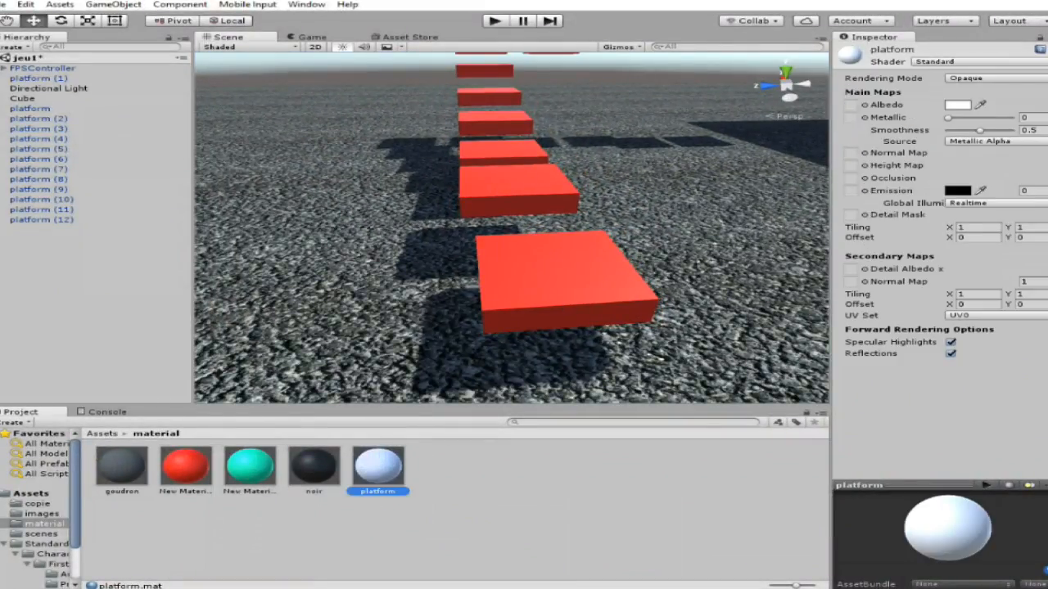
click(866, 106)
scroll(461, 276, down, 5)
drag(491, 281, 490, 324)
click(407, 307)
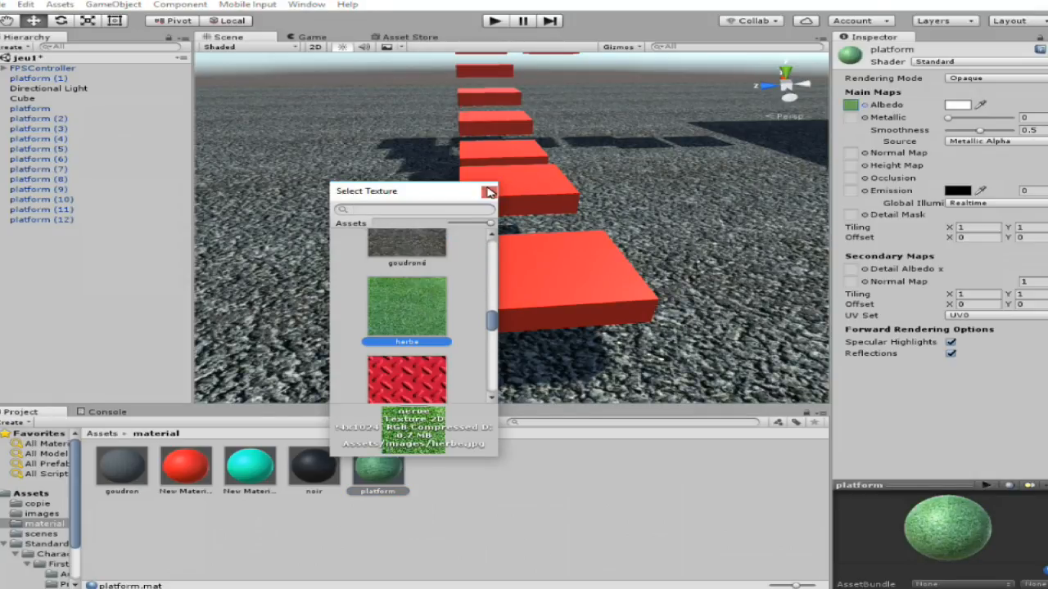
click(488, 192)
Apply the platform material to the nearest red platform and set the material's smoothness to 1.
drag(393, 473, 573, 265)
scroll(573, 265, up, 5)
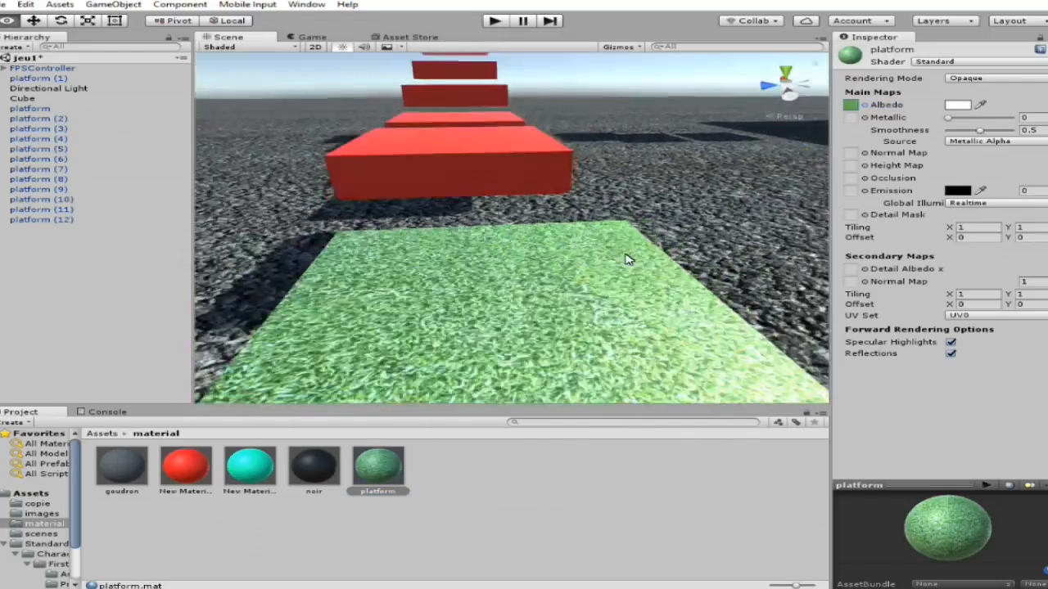
scroll(626, 259, down, 4)
drag(949, 118, 1039, 132)
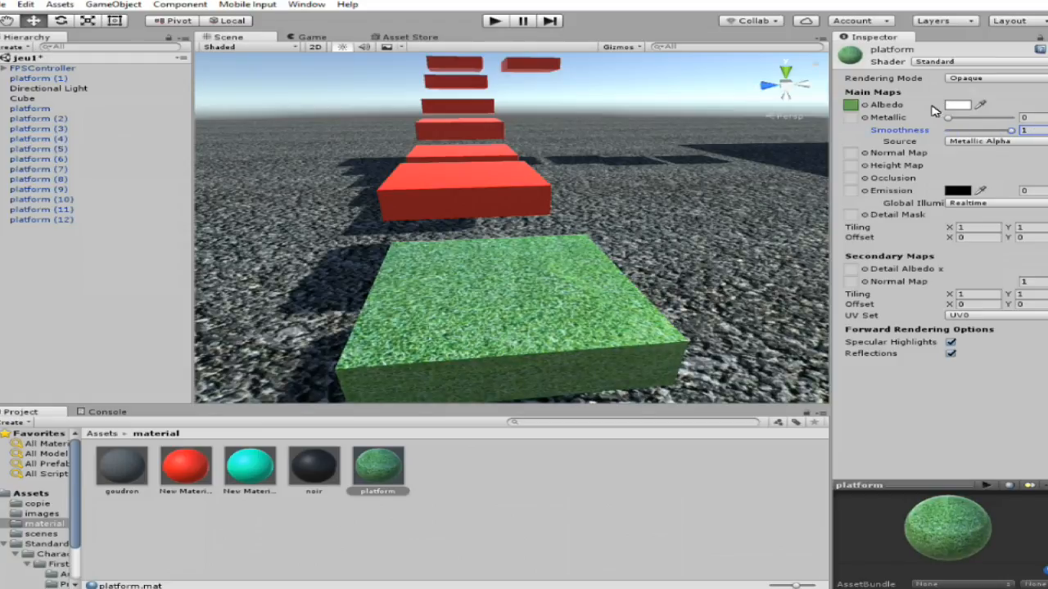
Clear the platform material's albedo texture by setting it to None.
click(865, 106)
scroll(489, 292, up, 3)
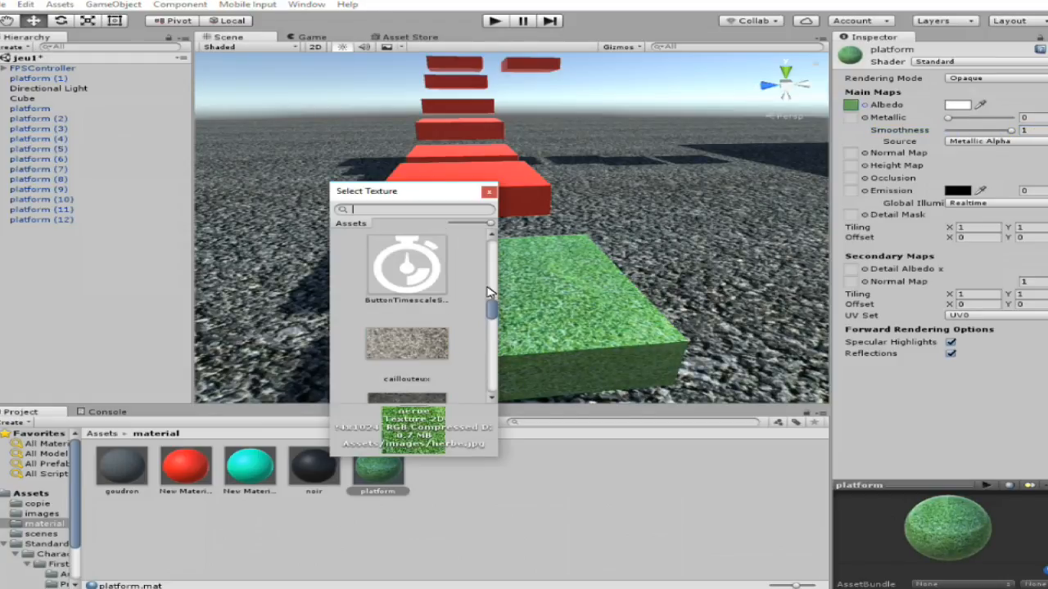
drag(489, 312, 480, 232)
click(417, 268)
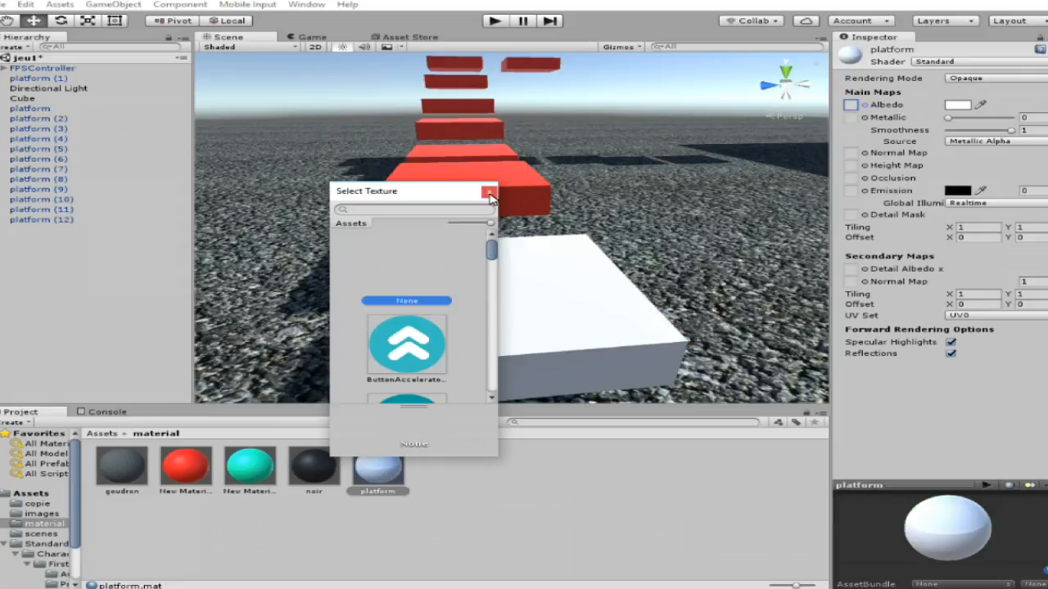
click(489, 192)
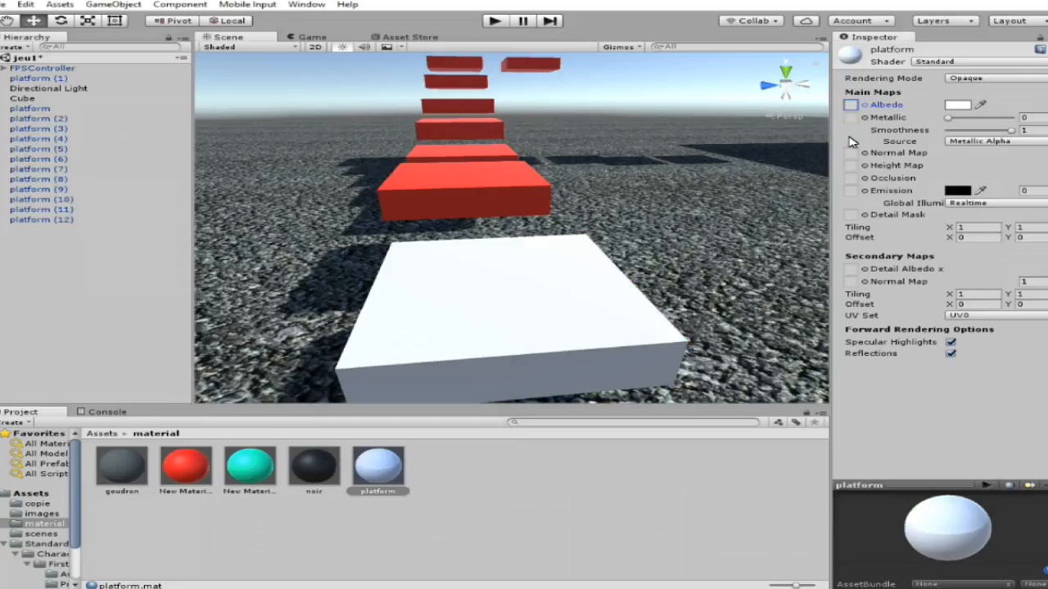
Change the platform material's shader to Legacy Shaders/Bumped Diffuse.
scroll(538, 288, up, 5)
click(941, 63)
mouse_move(978, 246)
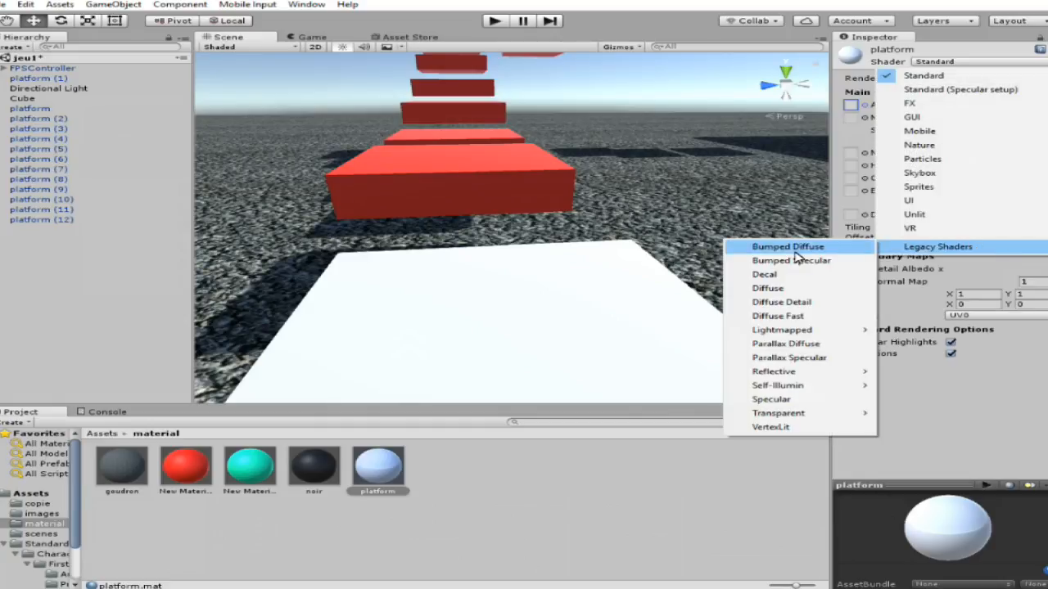
click(787, 247)
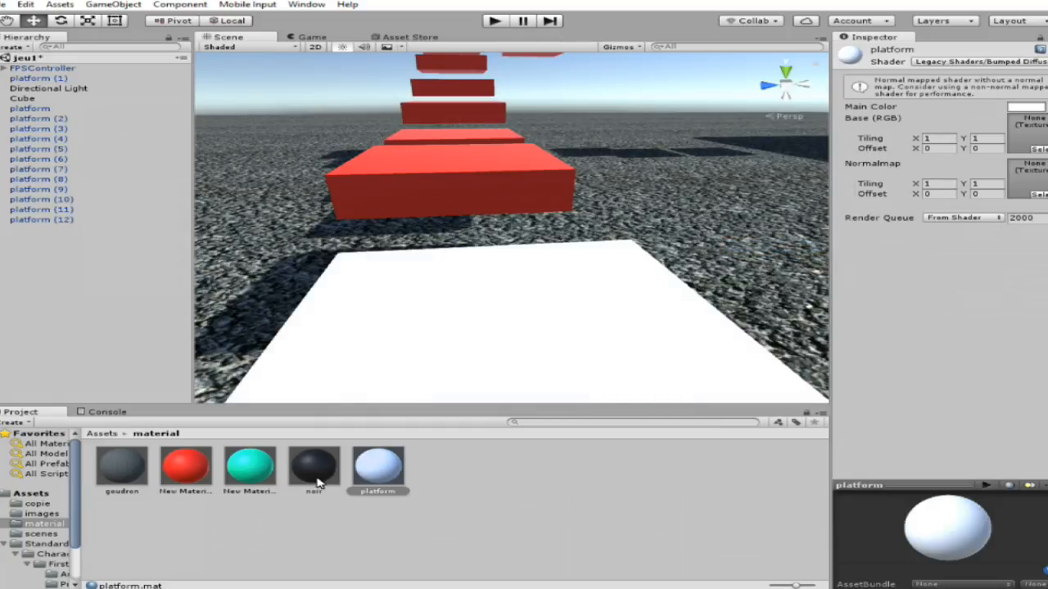
Assign the material_3 image as the base texture of the platform material.
click(1038, 149)
scroll(405, 329, down, 6)
drag(490, 273, 488, 325)
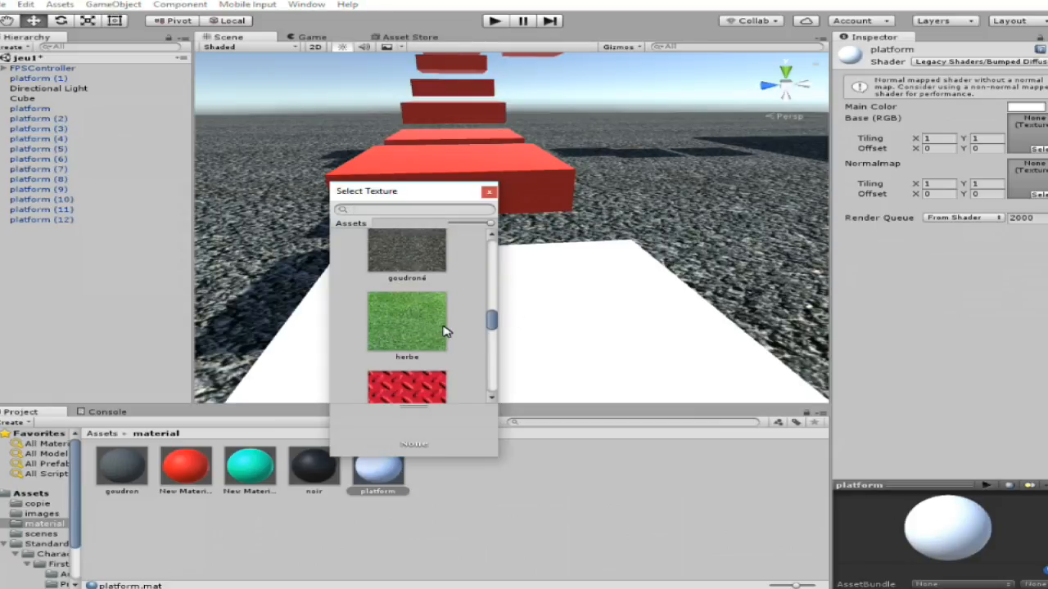
scroll(444, 331, down, 2)
click(446, 332)
scroll(448, 295, down, 2)
scroll(431, 338, down, 1)
scroll(431, 338, up, 2)
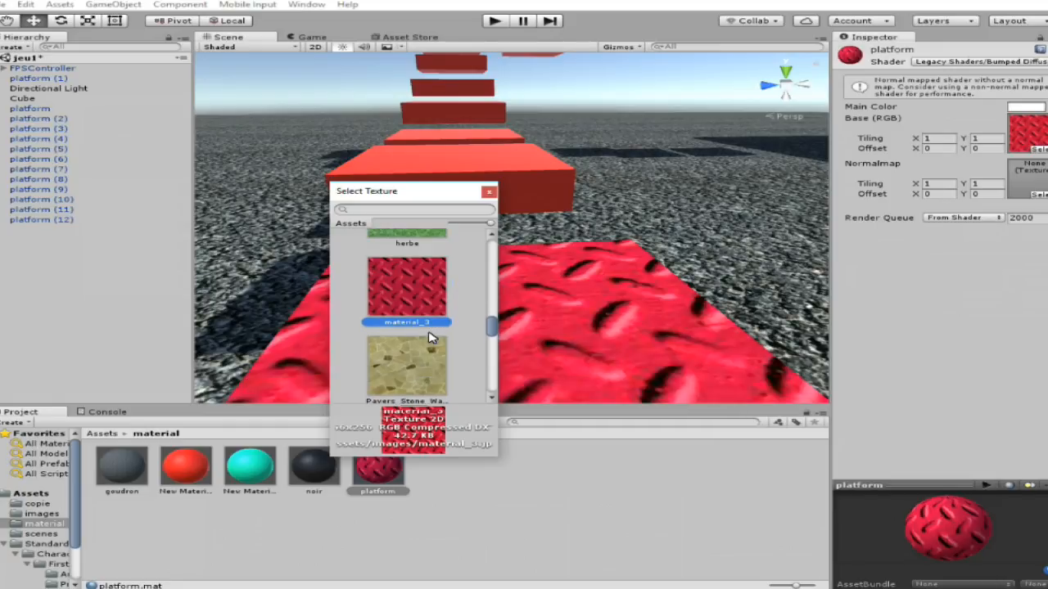
click(489, 193)
Set the platform material's base texture tiling to 2 in X and 2 in Y.
scroll(568, 363, down, 4)
scroll(706, 345, up, 8)
scroll(705, 344, down, 5)
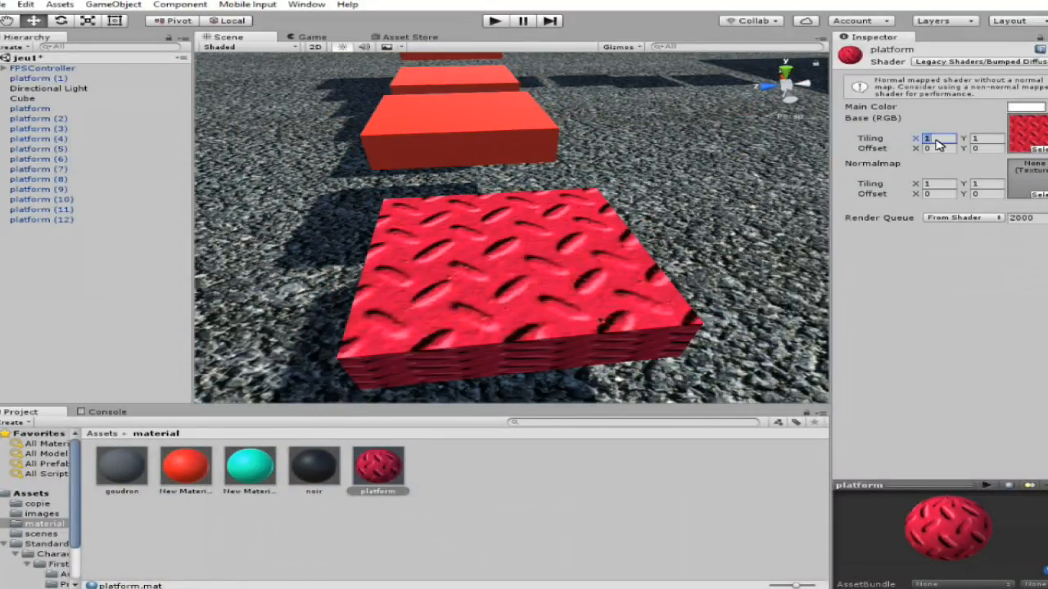
text(2)
click(986, 141)
text(2)
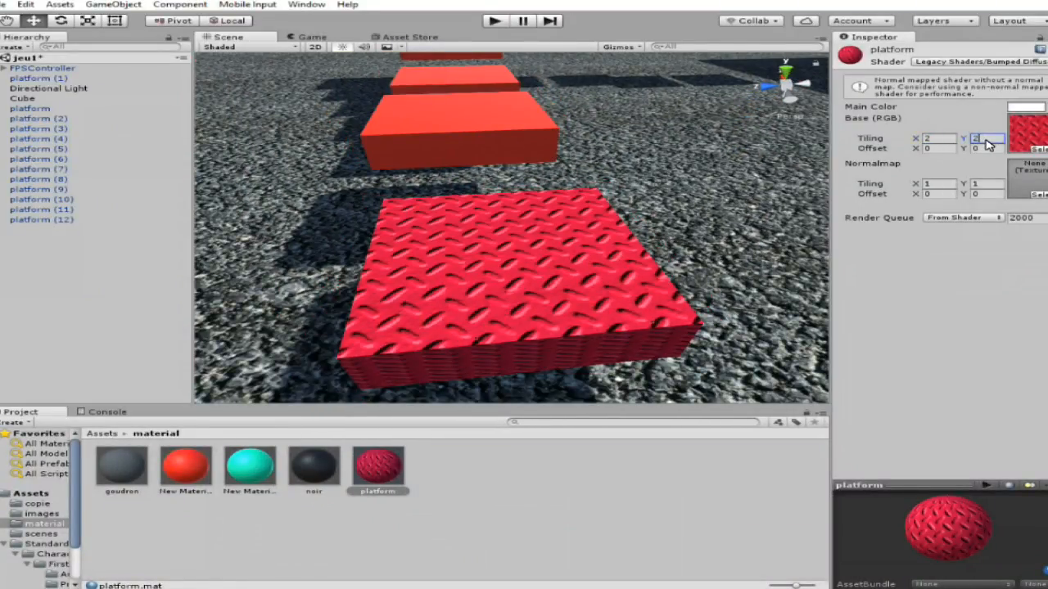
Apply the platform material to the first plain red platforms following the textured one.
scroll(616, 234, up, 4)
scroll(615, 237, down, 7)
right_drag(618, 243, 343, 270)
scroll(320, 213, up, 4)
scroll(415, 157, up, 3)
scroll(344, 270, down, 3)
drag(375, 482, 560, 162)
right_drag(552, 234, 599, 164)
scroll(596, 214, up, 3)
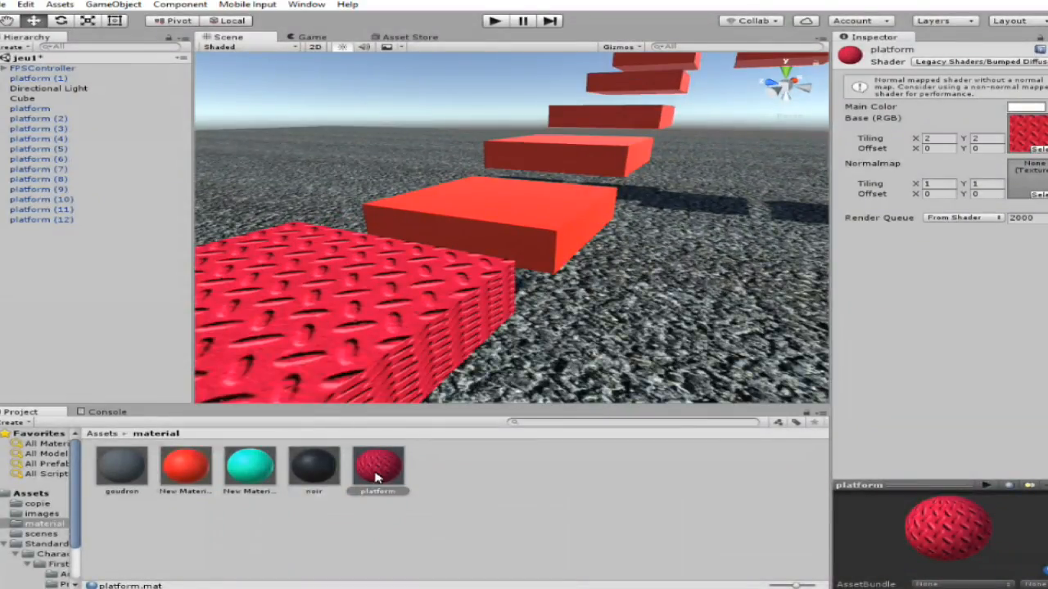
scroll(524, 279, down, 8)
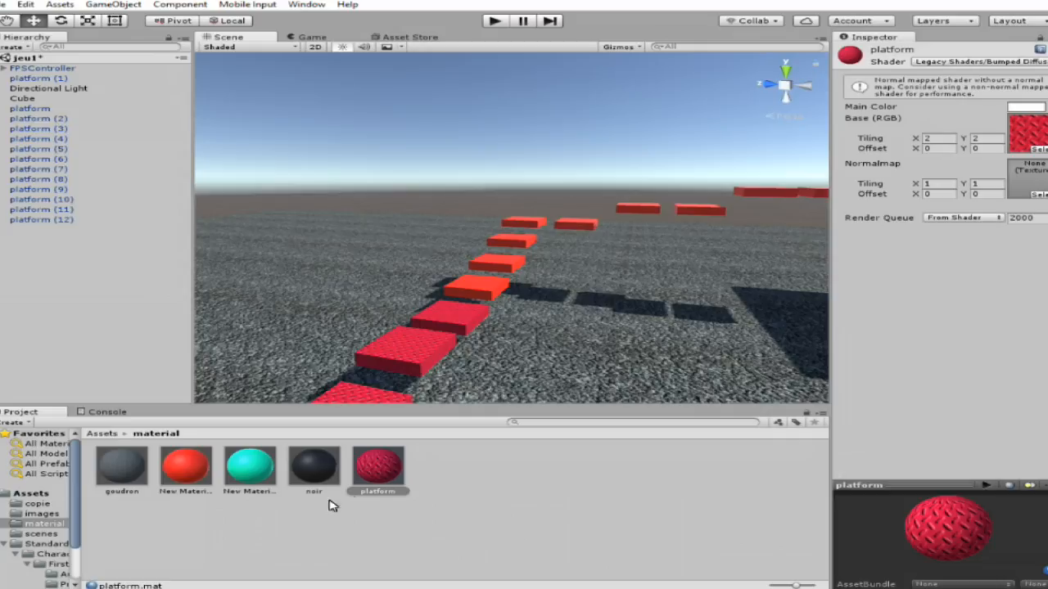
drag(377, 468, 487, 298)
right_drag(503, 383, 509, 411)
key(w)
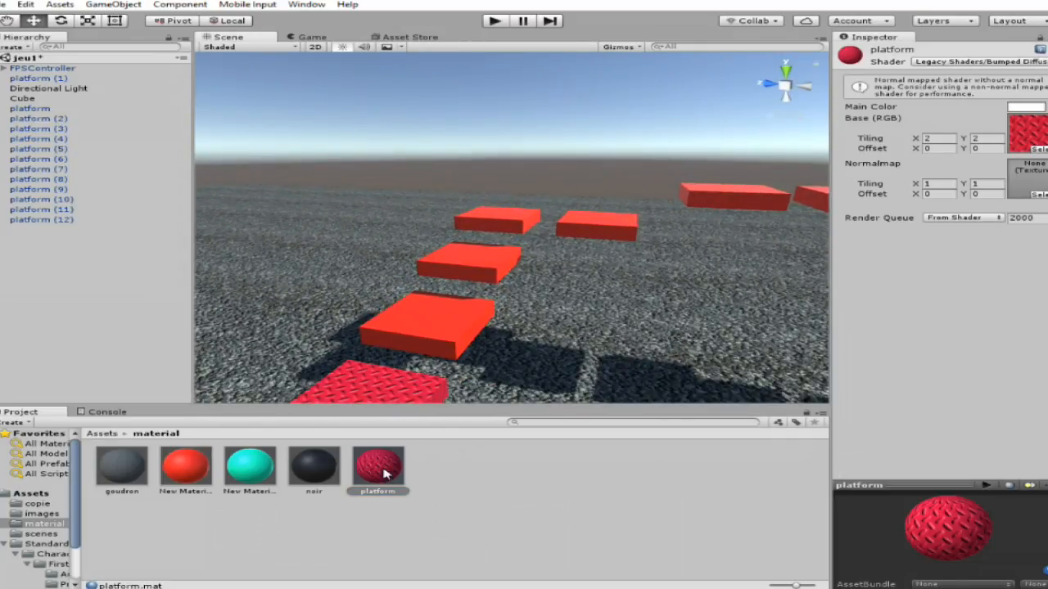
Apply the platform material to the plain red platforms along the middle of the path.
drag(436, 424, 495, 261)
drag(390, 467, 498, 225)
drag(372, 467, 595, 235)
drag(391, 477, 766, 196)
right_drag(642, 269, 807, 278)
scroll(799, 262, up, 3)
scroll(795, 283, down, 3)
drag(373, 479, 565, 270)
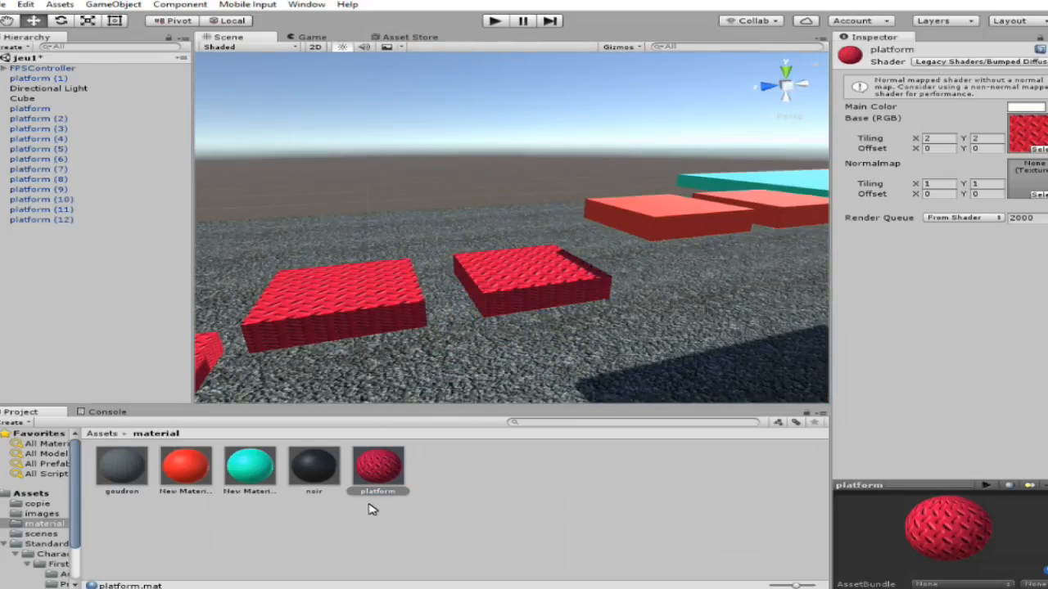
Apply the platform material to the last two red platforms before the large turquoise platform.
drag(374, 474, 692, 235)
scroll(777, 292, up, 3)
right_drag(608, 342, 695, 342)
scroll(694, 342, down, 1)
drag(377, 474, 625, 245)
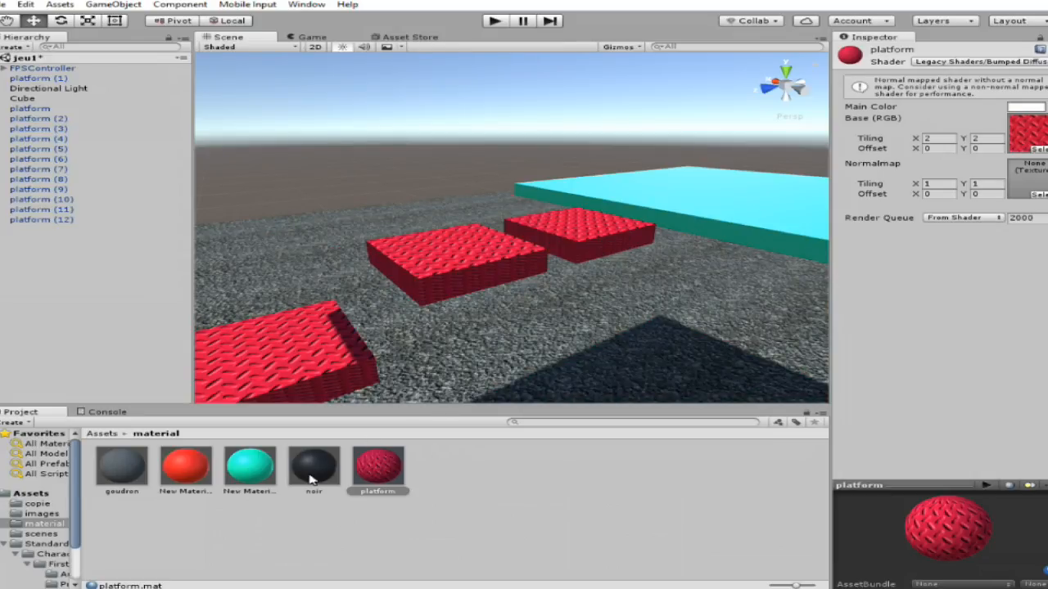
Change the shader of the turquoise New Material 1 to Legacy Shaders/Bumped Diffuse.
click(261, 468)
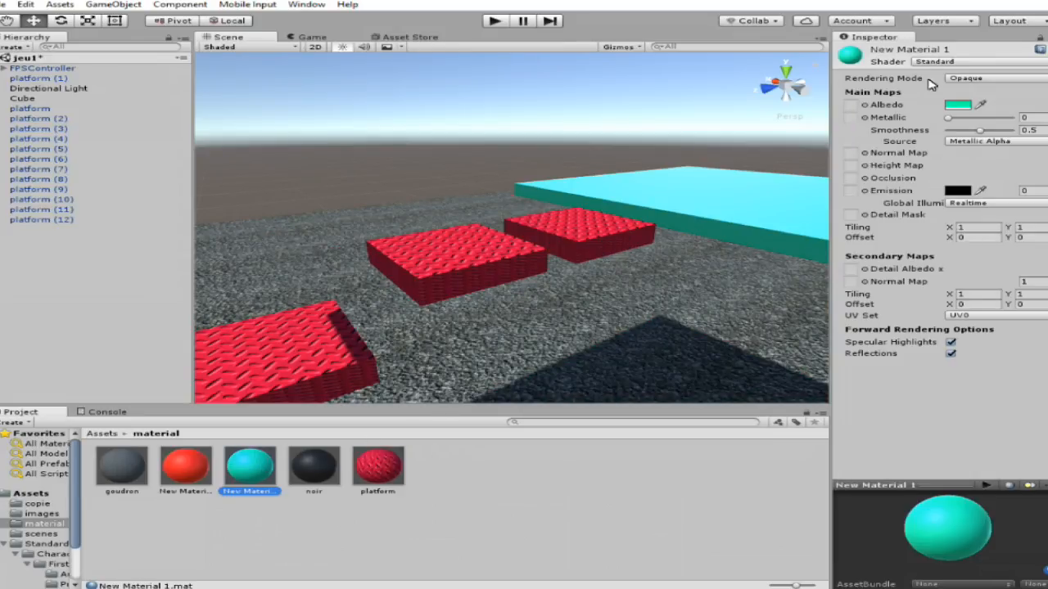
click(969, 65)
mouse_move(937, 247)
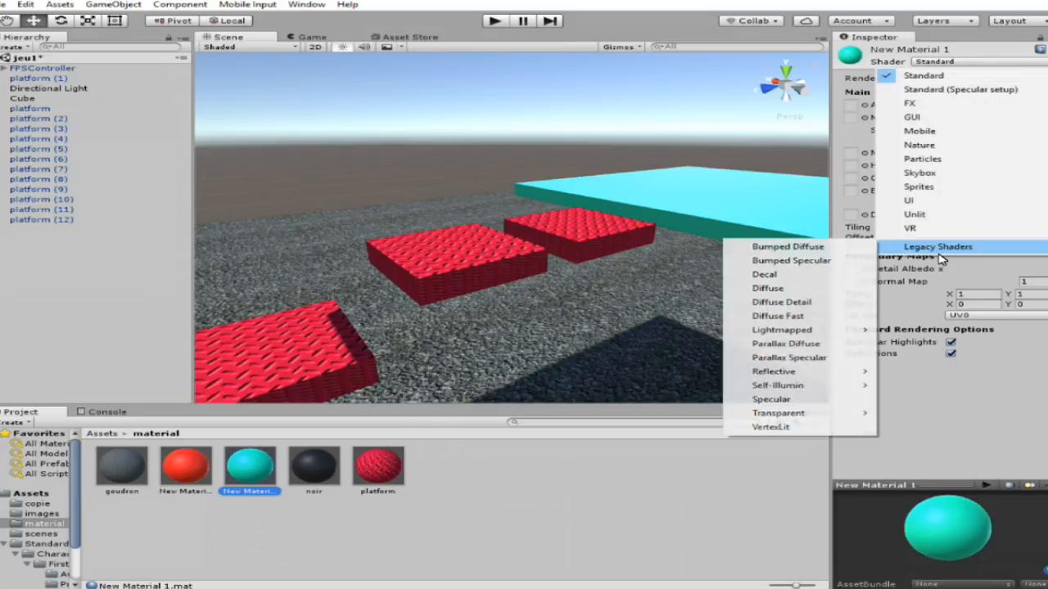
click(847, 252)
Set the main color of New Material 1 to white (FFFFFFFF).
scroll(907, 187, up, 3)
right_drag(746, 227, 779, 247)
scroll(779, 247, down, 3)
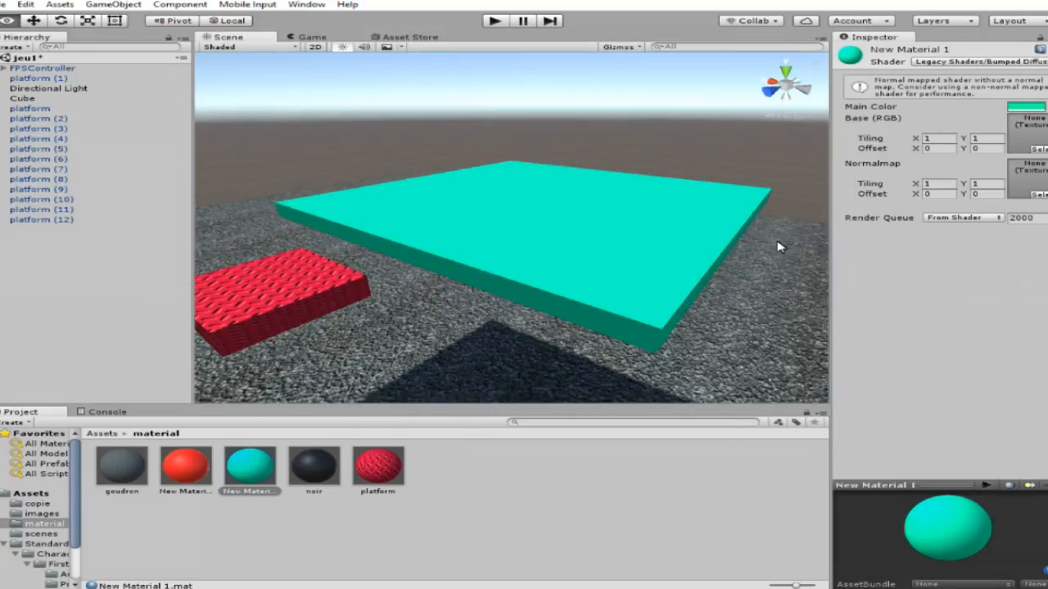
click(1028, 109)
drag(610, 257, 491, 205)
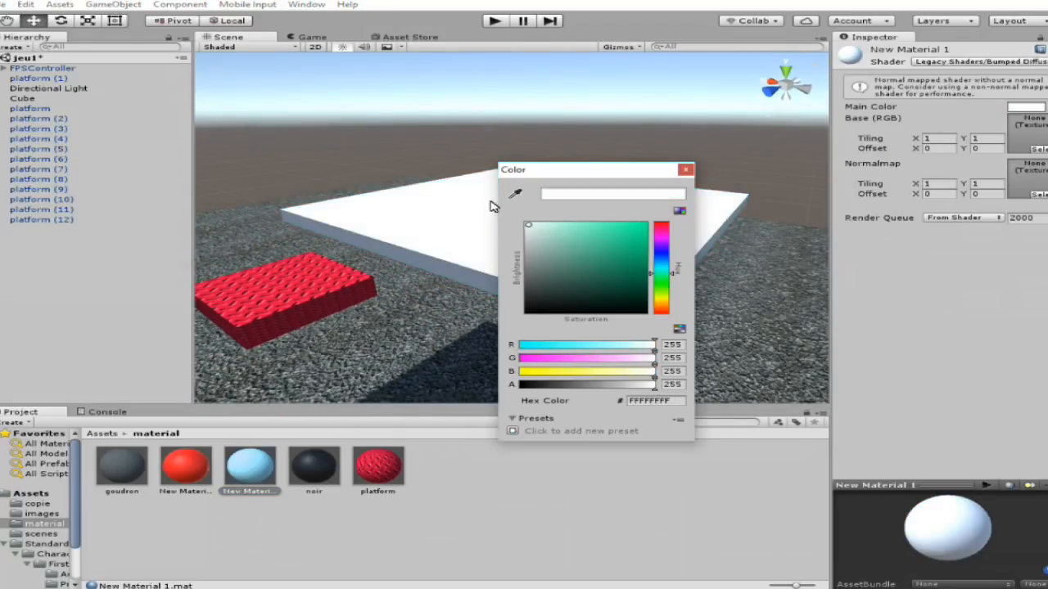
click(684, 171)
Assign the Pavers Stone image as the base texture of New Material 1.
click(1036, 149)
scroll(494, 281, down, 3)
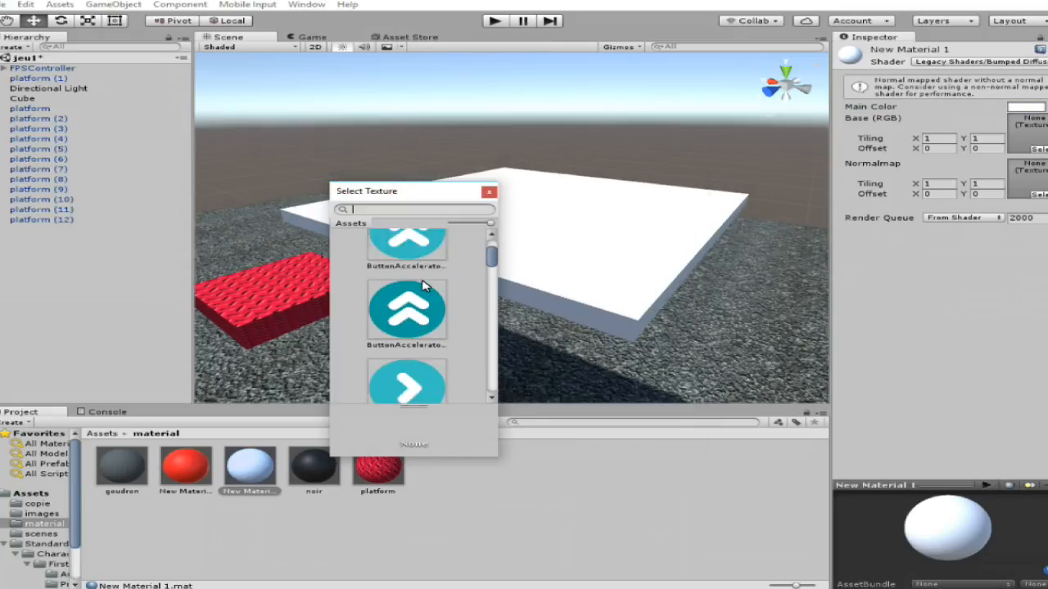
drag(493, 281, 500, 328)
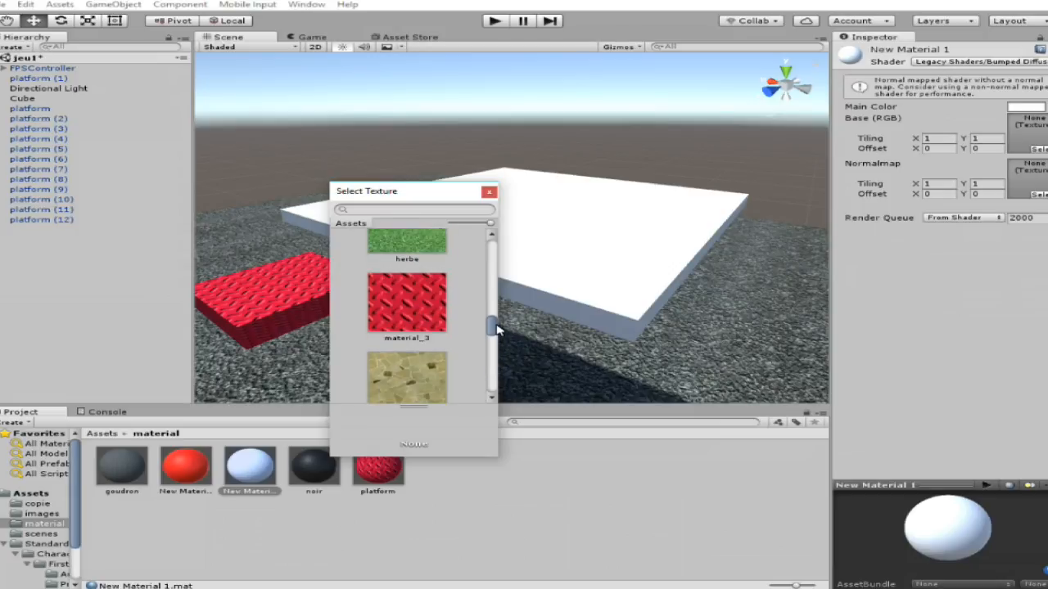
click(390, 360)
click(488, 193)
Set the base texture tiling of New Material 1 to 2 in X and 2 in Y.
right_drag(582, 248, 602, 274)
click(937, 139)
text(2)
click(982, 140)
text(2)
Enlarge the ground cube by setting its X and Z scale to 1000.
right_drag(721, 208, 730, 173)
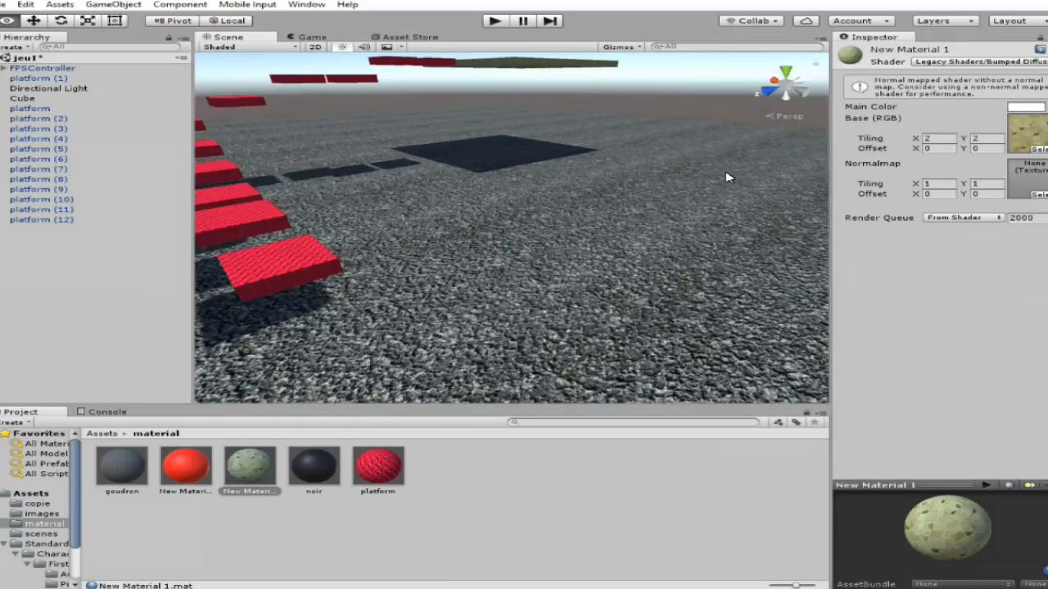
click(730, 173)
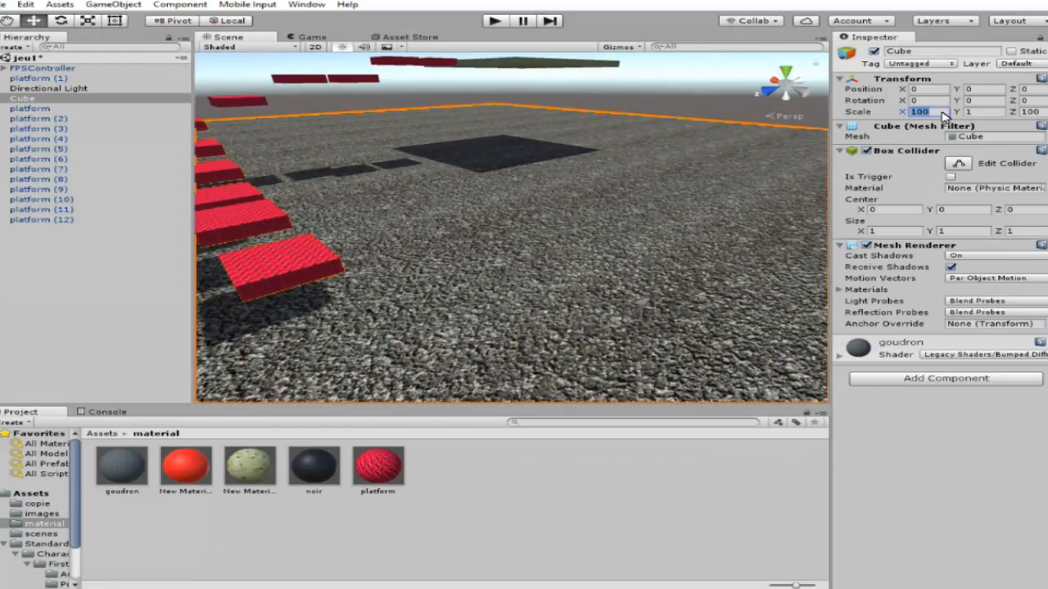
text(0)
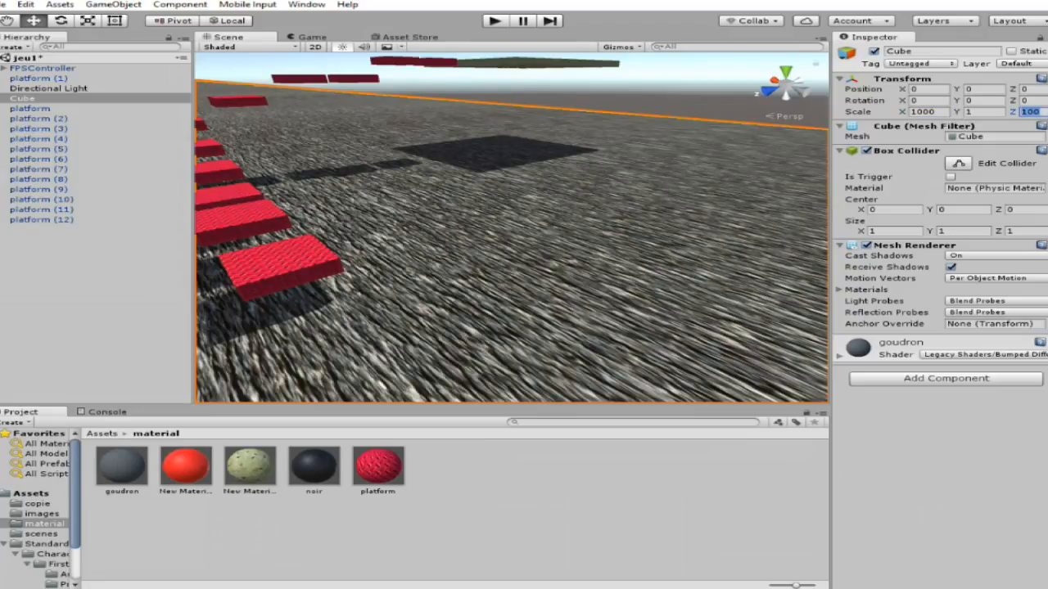
click(1042, 112)
text(0)
Set the goudron material's base texture tiling to 150 in X and 150 in Y.
right_drag(345, 271, 208, 303)
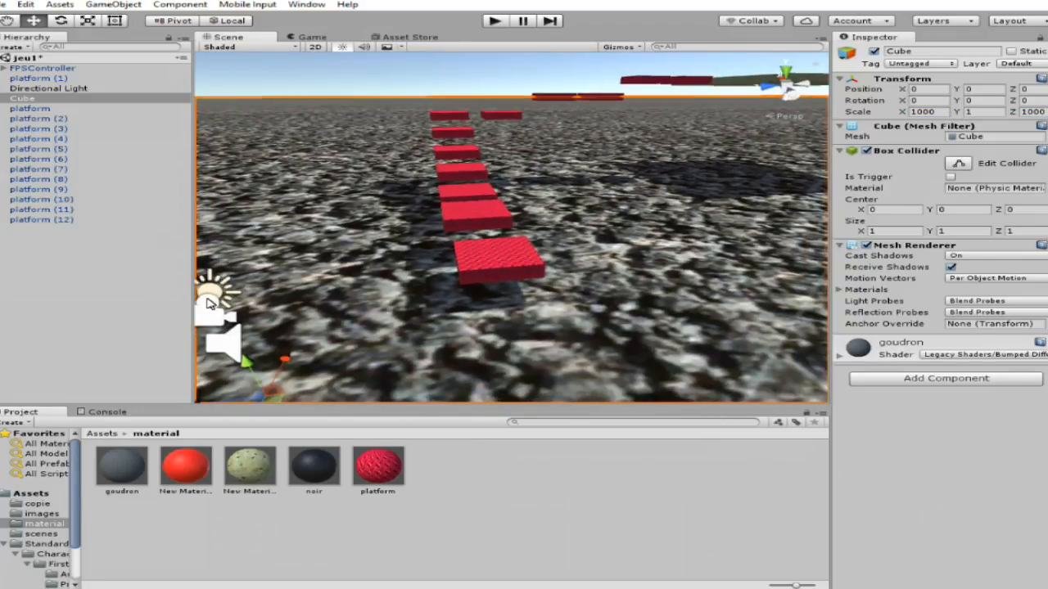
click(122, 468)
text(0)
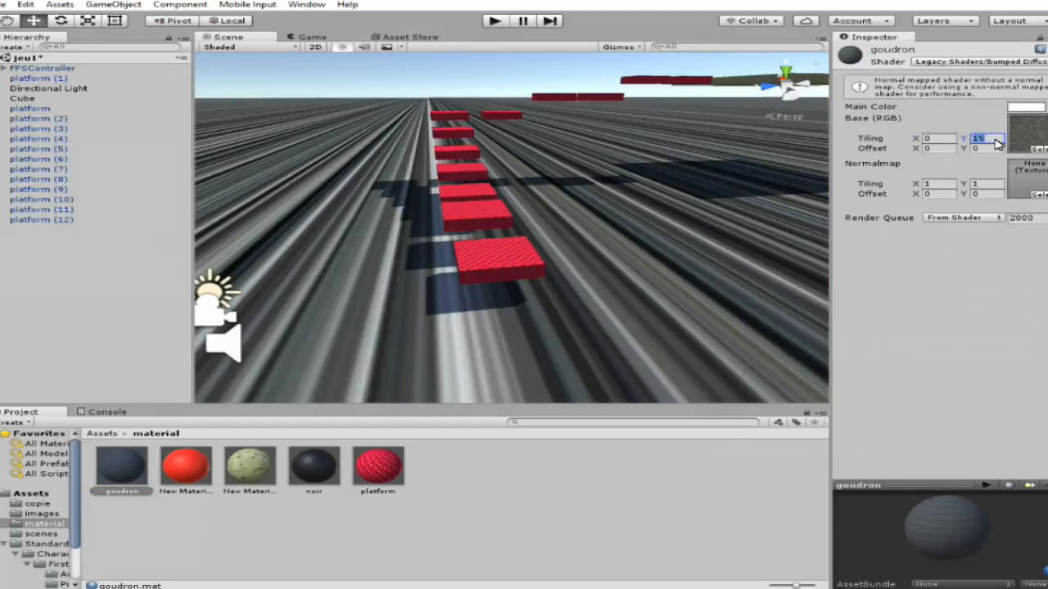
text(150)
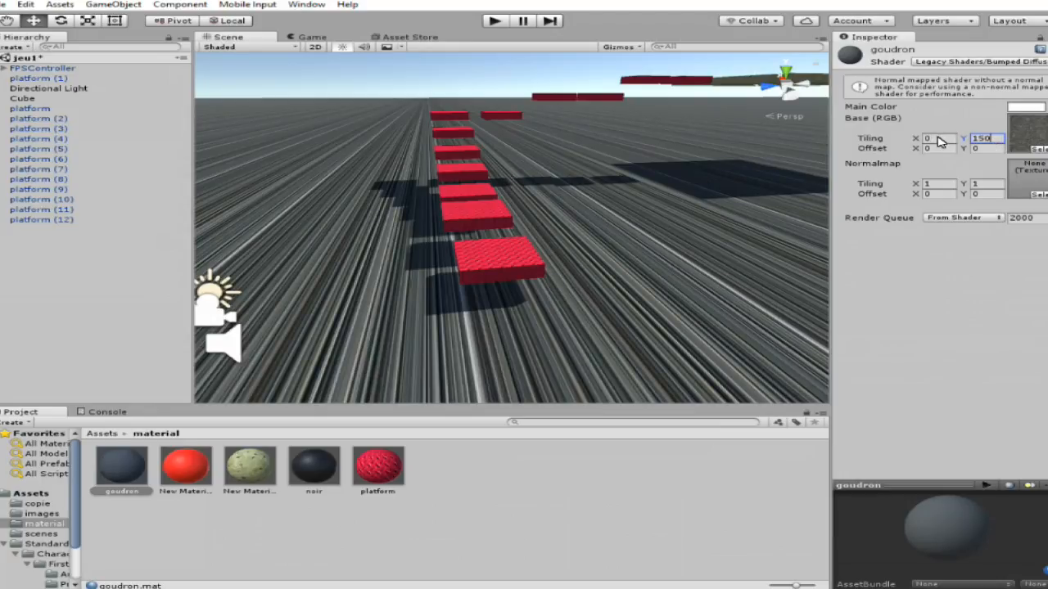
click(938, 139)
text(150)
Examine the enlarged asphalt ground and the textured platforms from several distances and angles.
alt+drag(690, 220, 823, 205)
scroll(690, 240, up, 7)
scroll(745, 252, down, 6)
right_drag(891, 183, 573, 316)
scroll(501, 242, down, 4)
scroll(501, 243, down, 1)
scroll(533, 273, up, 10)
scroll(570, 310, up, 5)
scroll(533, 269, down, 3)
scroll(573, 316, up, 3)
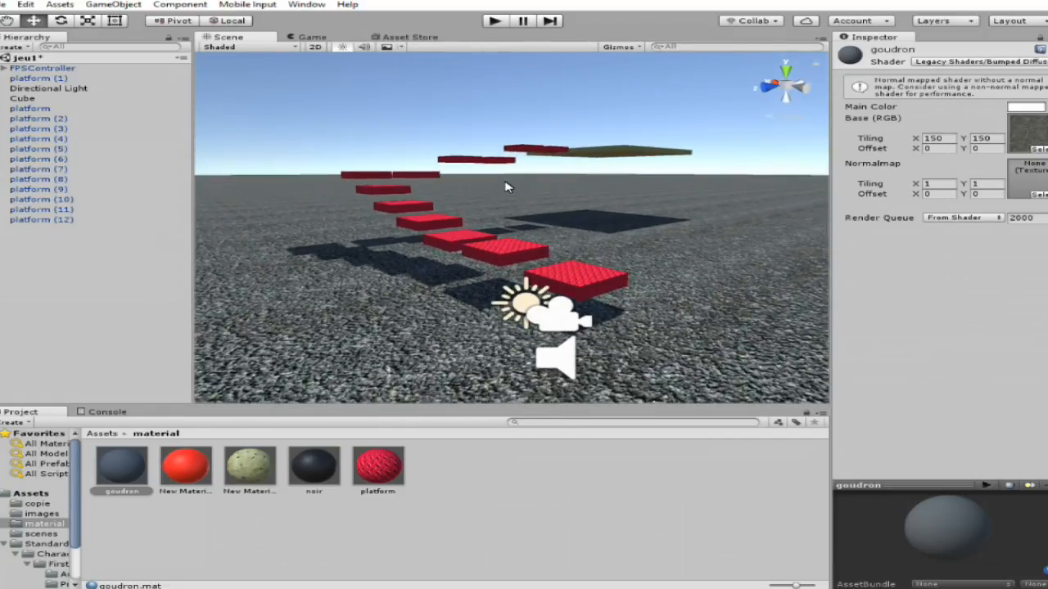
right_drag(546, 240, 500, 338)
scroll(568, 300, down, 10)
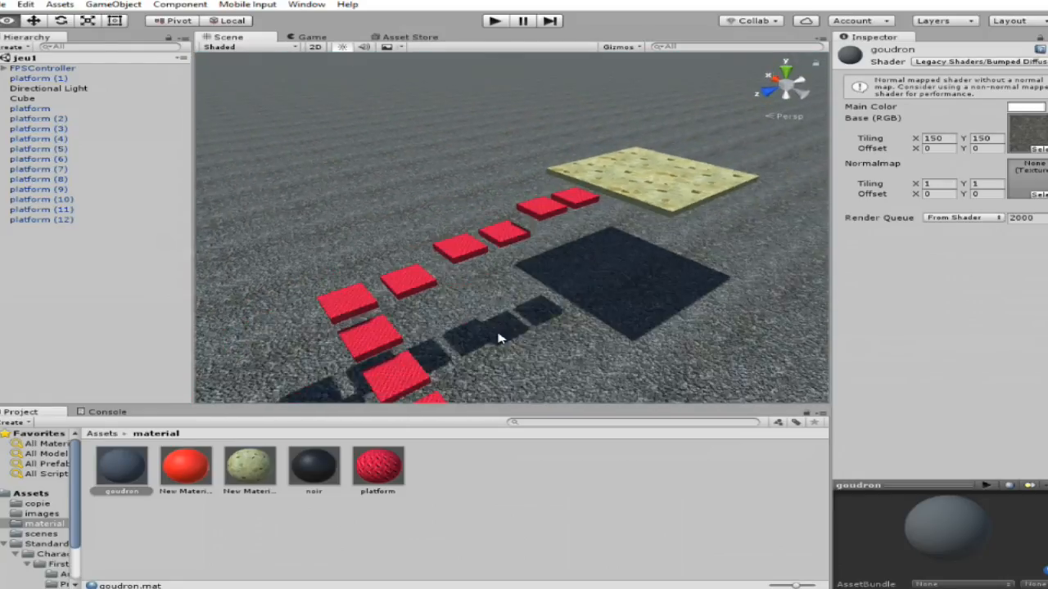
scroll(458, 348, up, 2)
alt+drag(473, 340, 438, 337)
alt+drag(669, 233, 431, 265)
Add a cube near the large paved platform, then delete it.
click(536, 223)
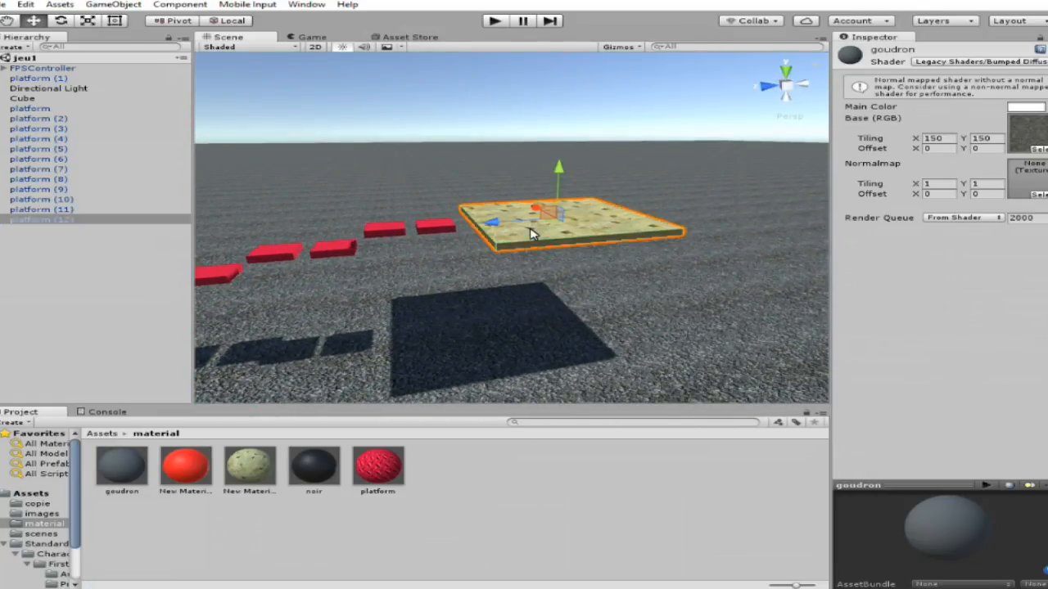
click(109, 7)
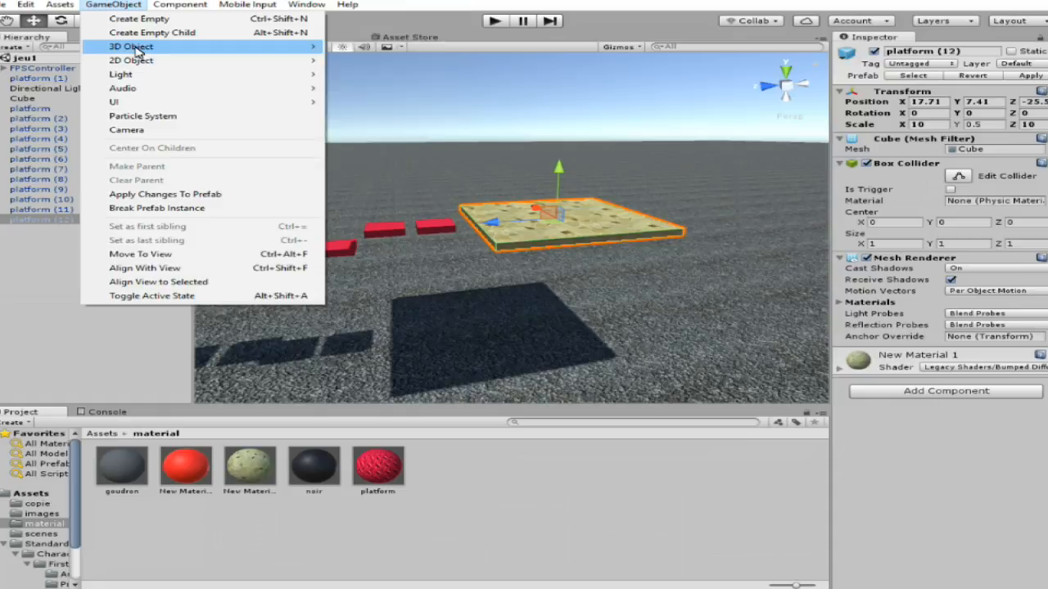
mouse_move(141, 52)
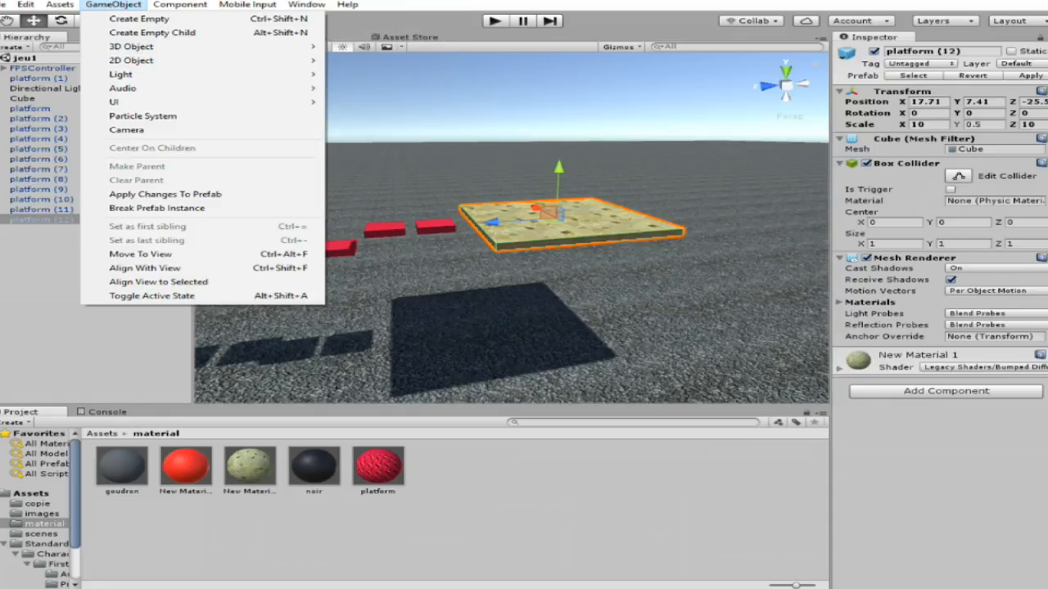
click(420, 53)
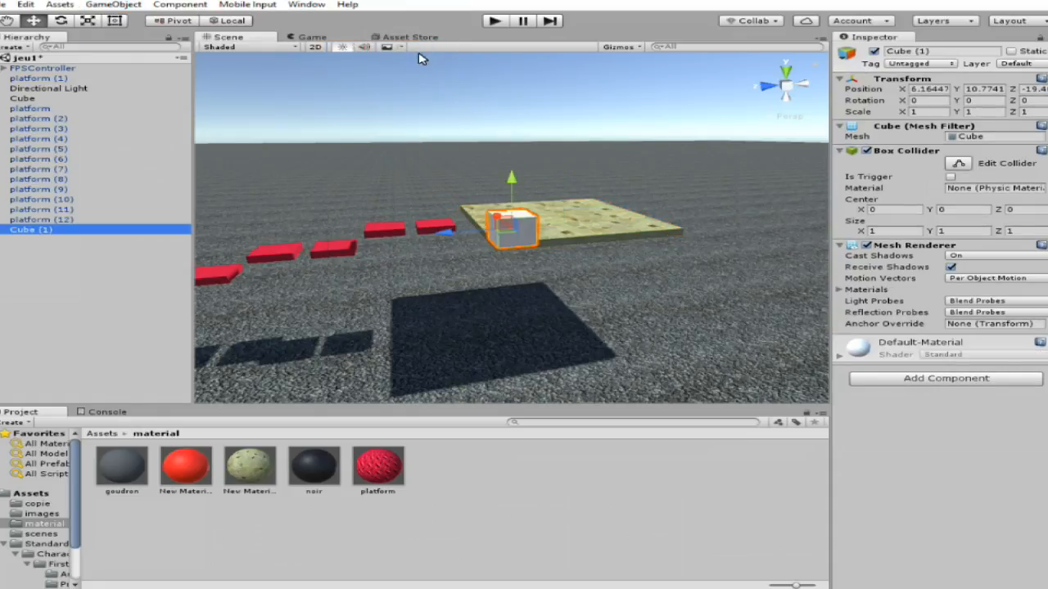
scroll(636, 308, down, 5)
alt+drag(652, 280, 388, 257)
key(Delete)
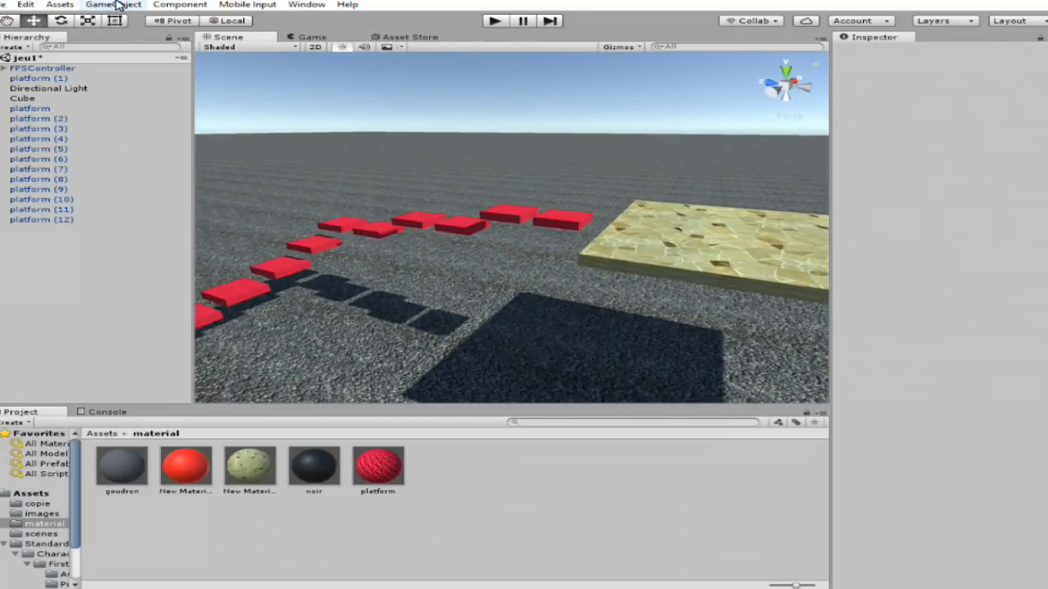
Add a sphere to the scene between the red platforms and the paved platform.
click(113, 4)
mouse_move(145, 49)
click(365, 61)
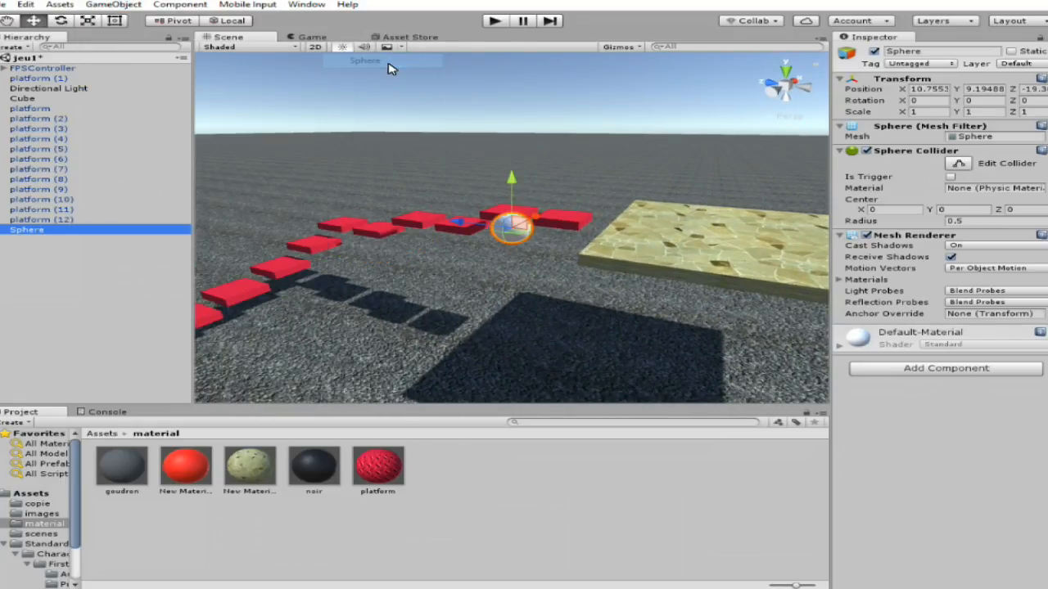
scroll(540, 286, up, 5)
alt+scroll(538, 287, up, 4)
alt+drag(538, 287, 637, 251)
alt+scroll(636, 251, down, 5)
Add a capsule to the scene and move it vertically above the last red platforms.
click(104, 7)
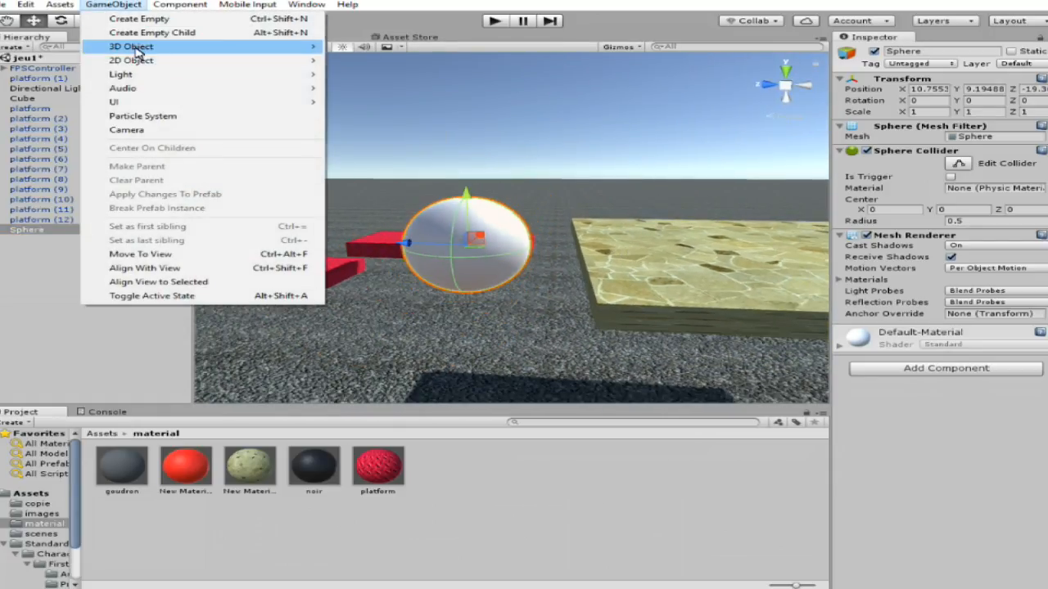
mouse_move(132, 46)
click(398, 76)
alt+drag(555, 273, 430, 278)
drag(495, 181, 480, 161)
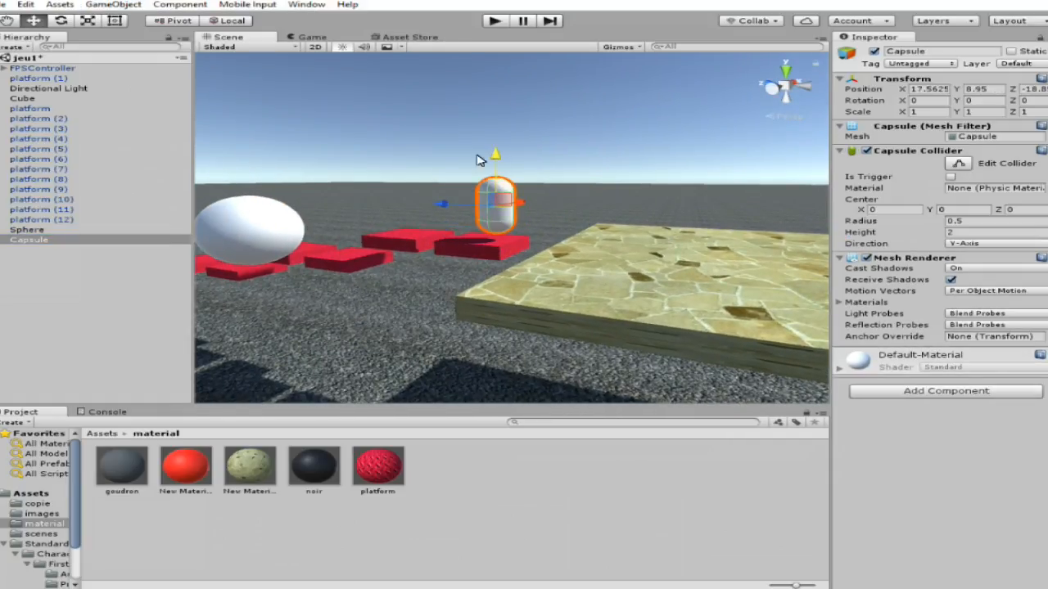
Add a cylinder to the scene and position it beside the corner of the paved platform.
click(113, 5)
mouse_move(131, 47)
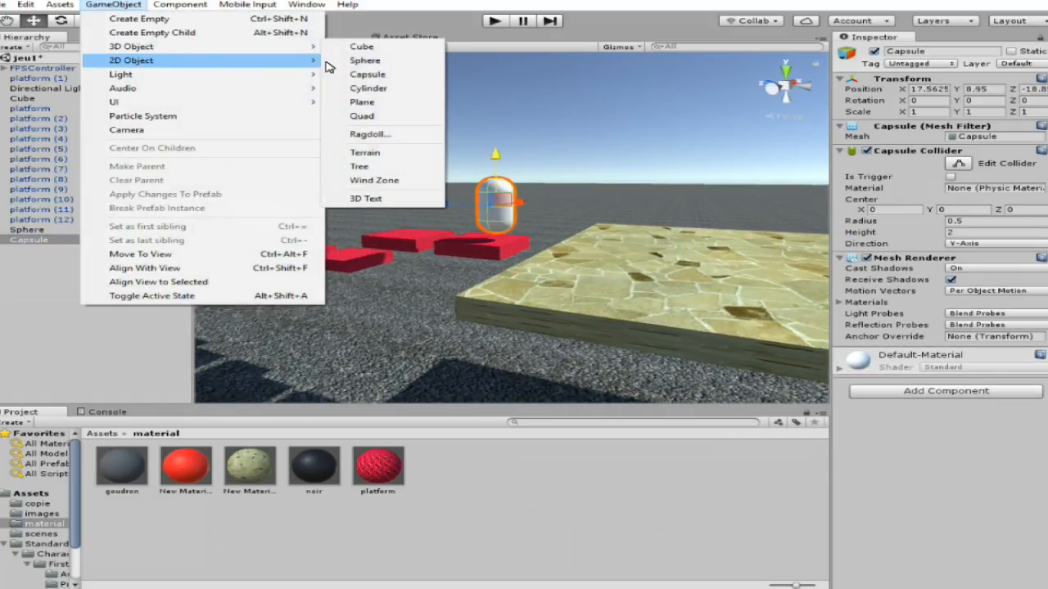
click(414, 91)
key(w)
right_drag(487, 235, 287, 262)
scroll(741, 237, down, 4)
drag(702, 232, 550, 245)
Add a plane to the scene around the cylinder, inspect it from below and above, and delete it.
click(129, 8)
mouse_move(168, 48)
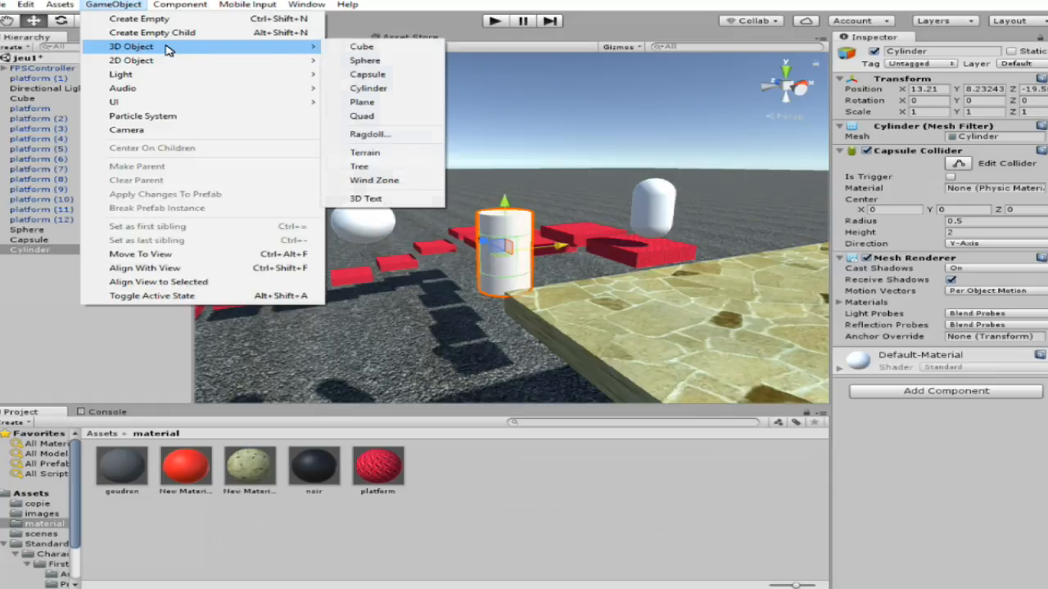
click(418, 104)
right_drag(464, 229, 577, 132)
key(w)
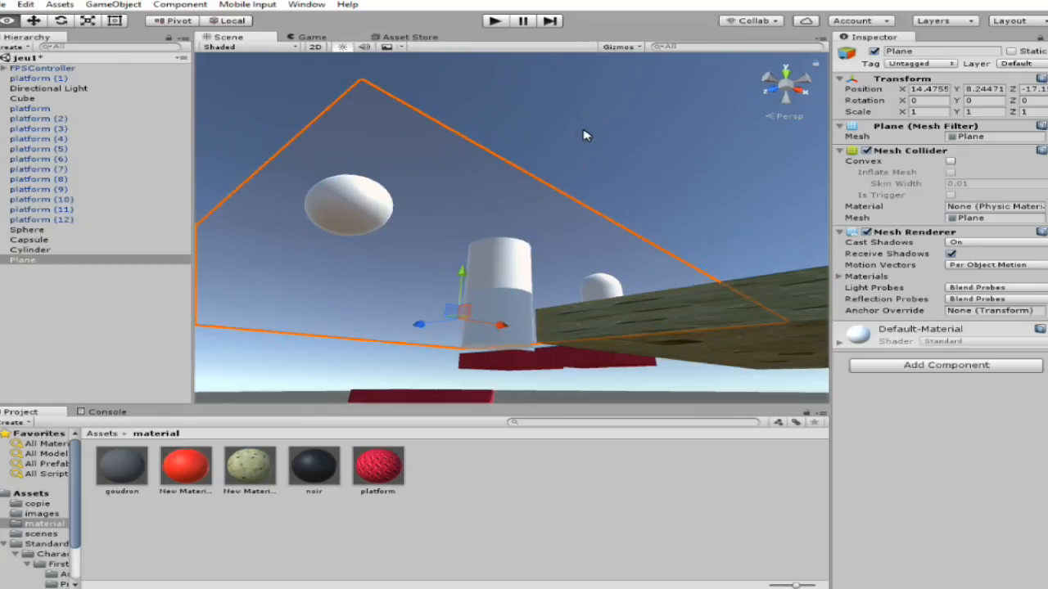
right_drag(635, 148, 531, 218)
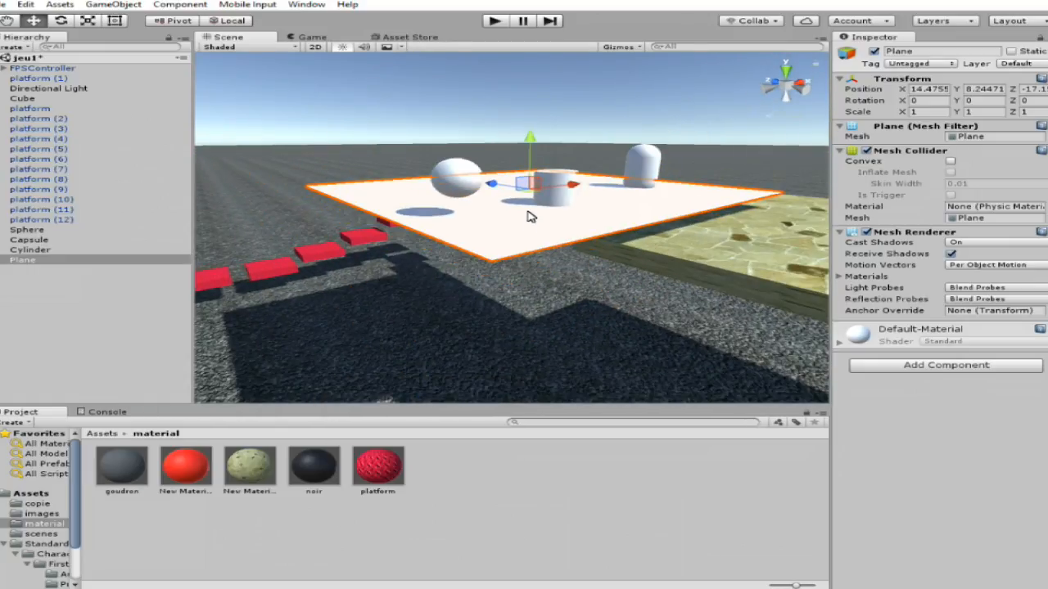
key(Delete)
Add a quad to the scene near the cylinder and delete it.
click(113, 5)
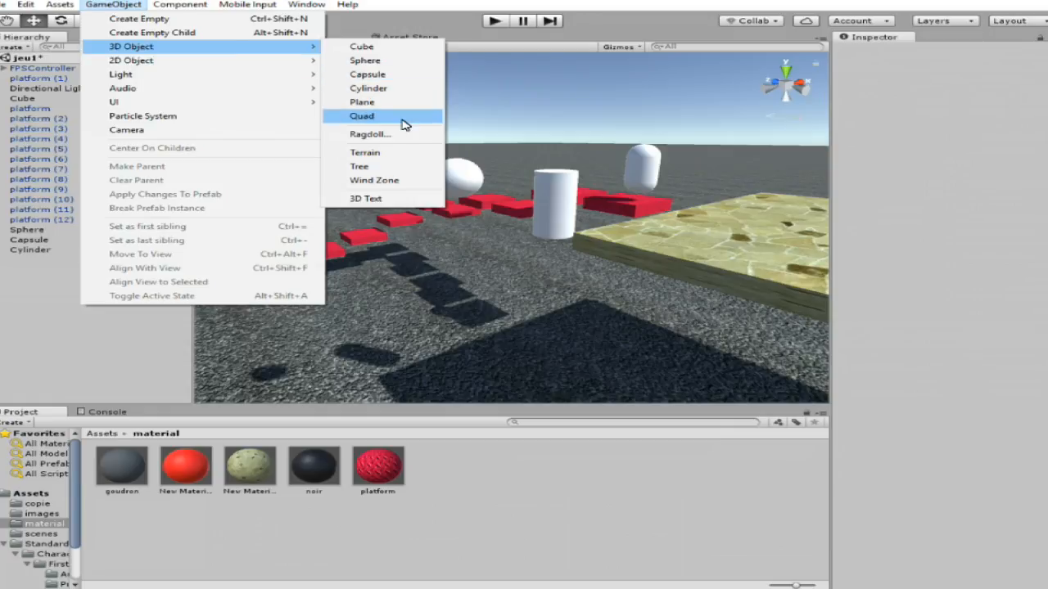
click(402, 124)
right_drag(589, 316, 551, 231)
key(Delete)
Delete the capsule above the red platforms and move the cylinder onto the paved platform, to about X 18.19.
click(604, 202)
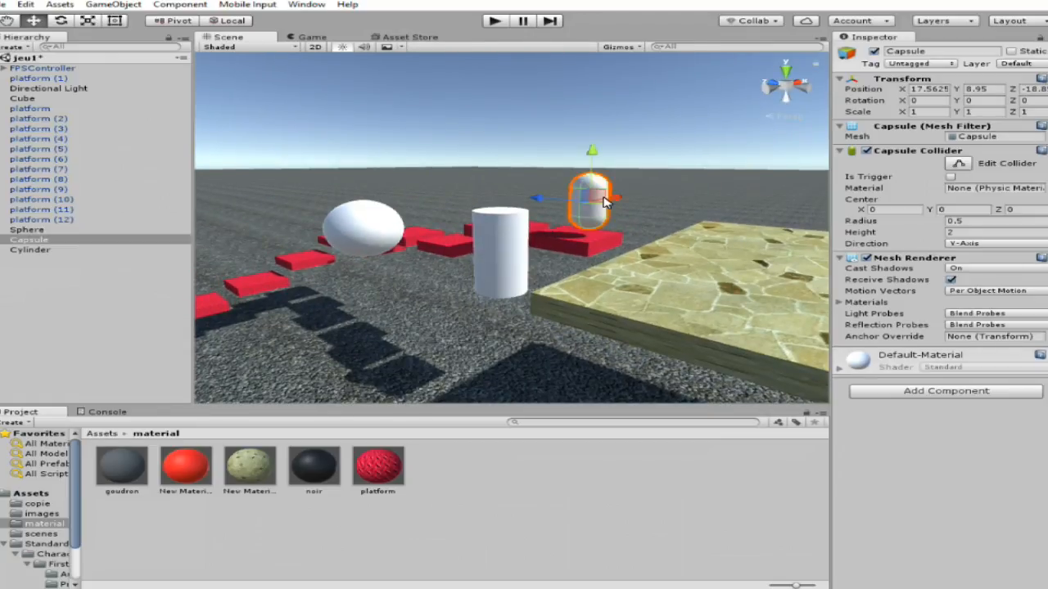
key(Delete)
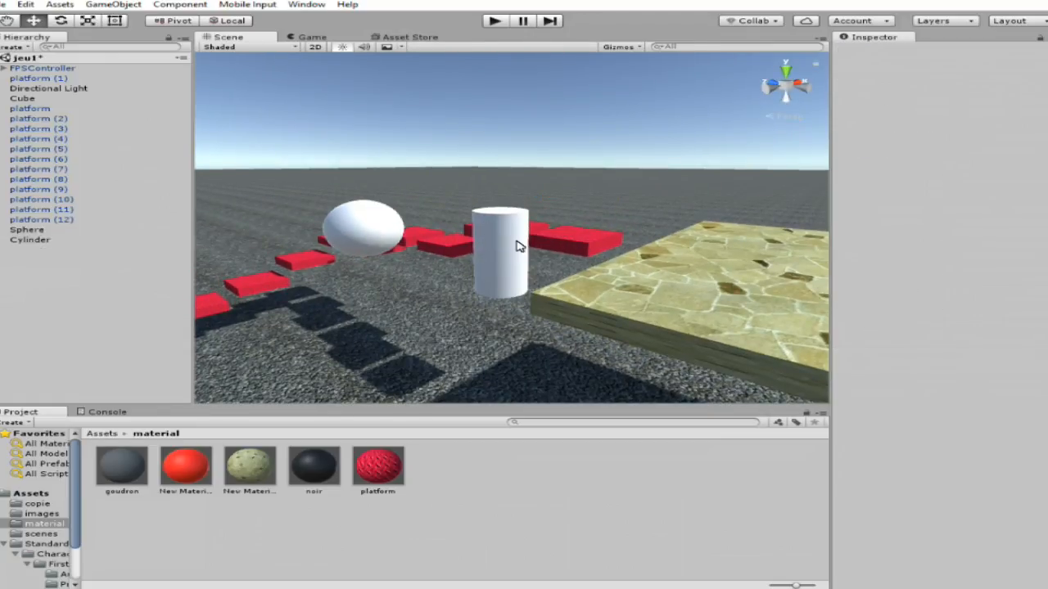
click(516, 249)
drag(540, 244, 700, 262)
right_drag(616, 305, 330, 335)
scroll(814, 283, up, 4)
scroll(540, 278, down, 8)
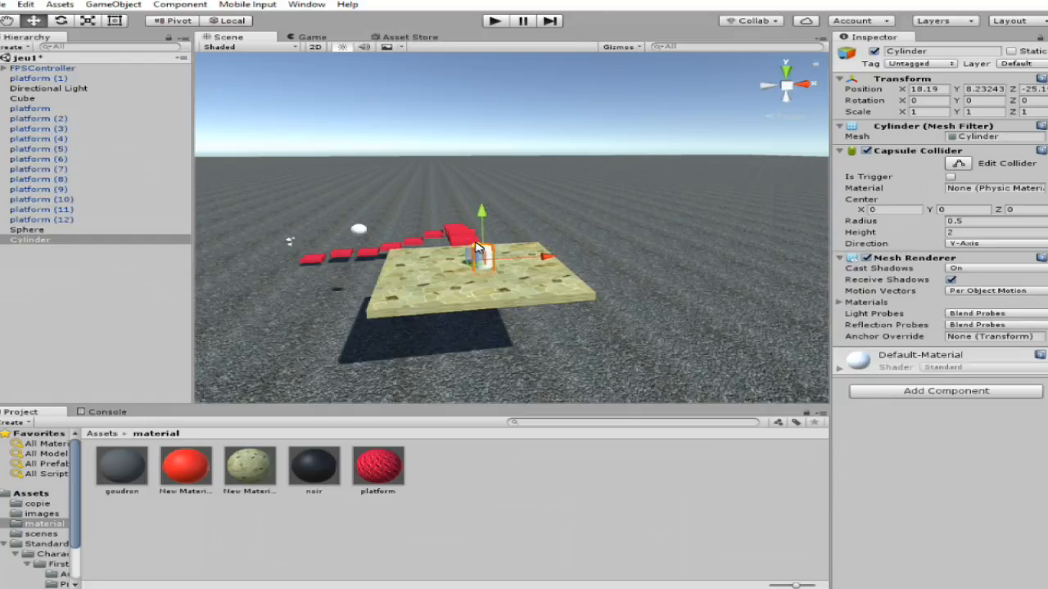
Shift the cylinder along Z to about -26.6 and stretch it vertically to a Y scale of about 2.68.
right_drag(472, 319, 510, 323)
scroll(511, 323, up, 8)
drag(472, 222, 462, 43)
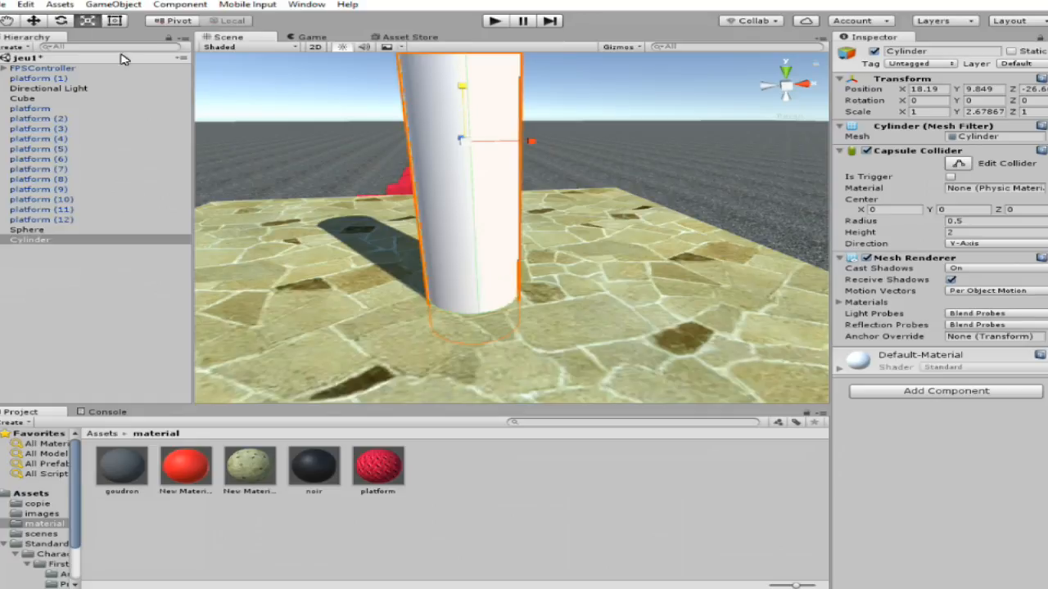
Save the scene and raise the cylinder to Y 10.3 so its base rests on the paved platform.
click(5, 4)
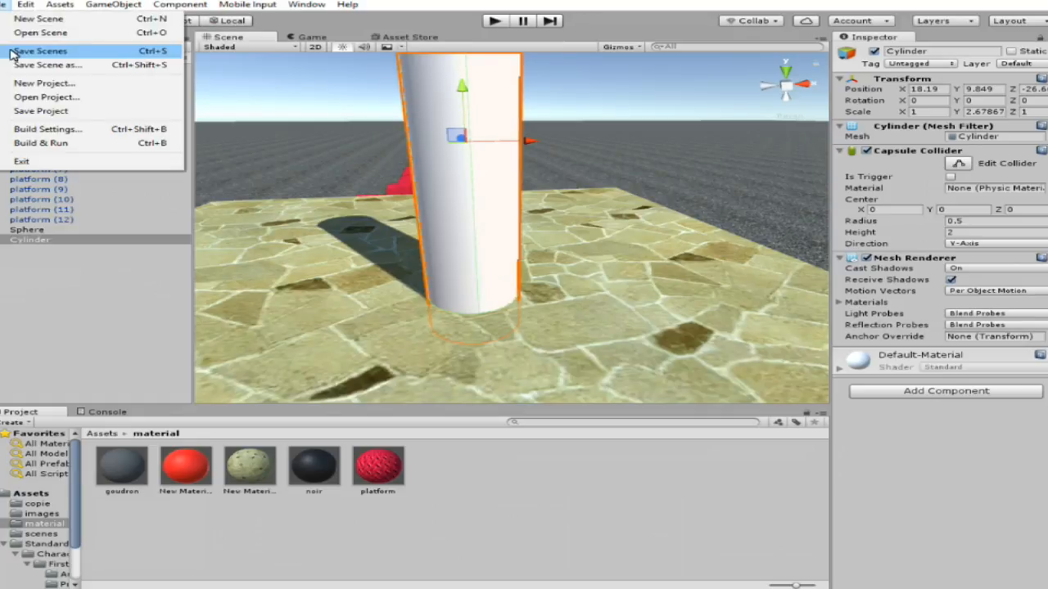
click(37, 52)
drag(463, 64, 476, 58)
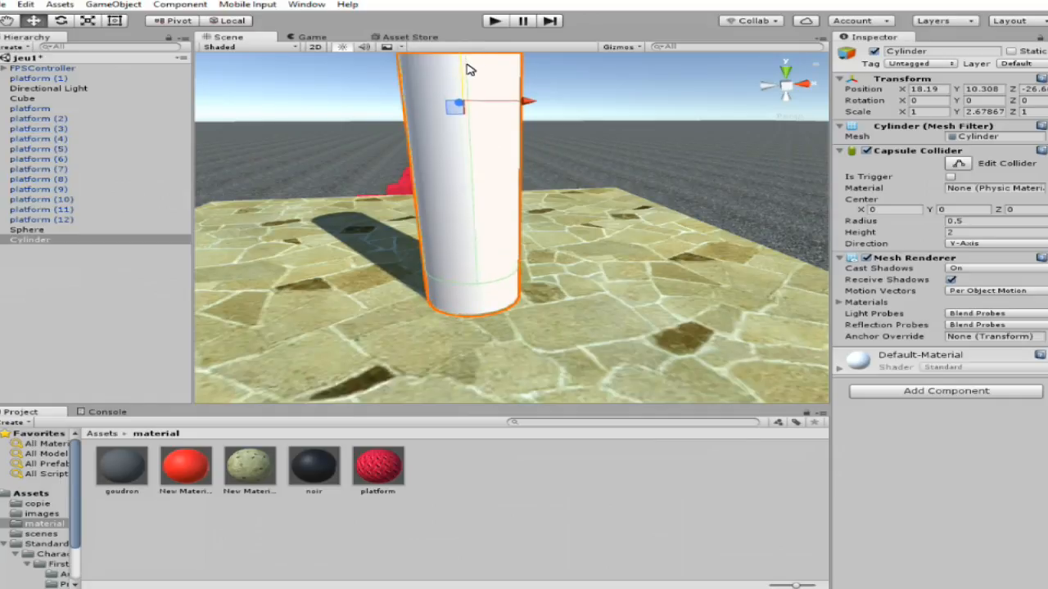
mouse_move(618, 242)
right_down()
mouse_move(549, 117)
mouse_move(620, 250)
right_up()
scroll(620, 251, down, 10)
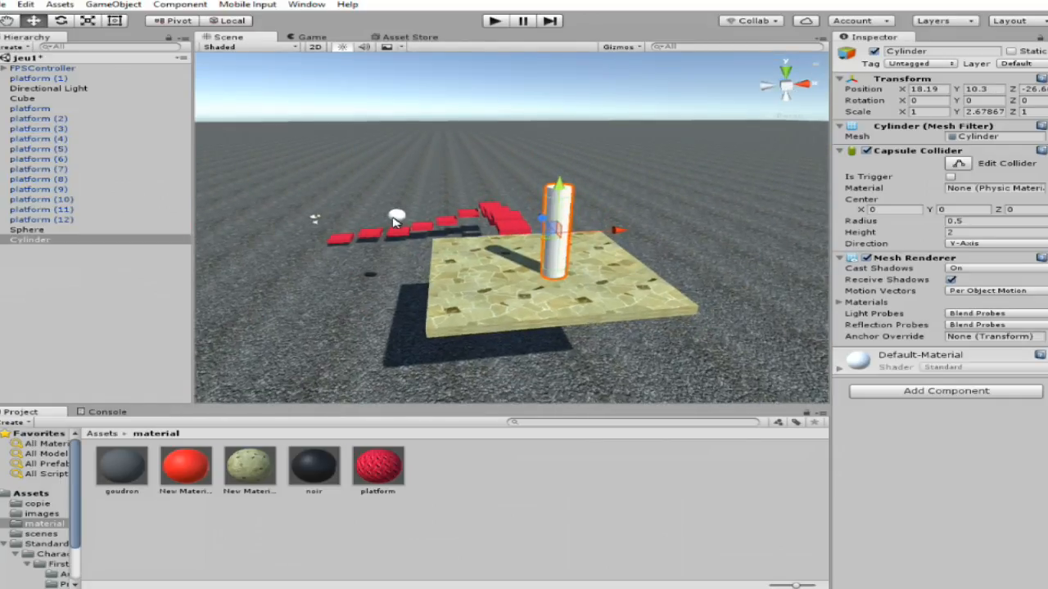
Move the sphere onto the top of the cylinder, at about X 18.16 and Y 13.23.
click(397, 216)
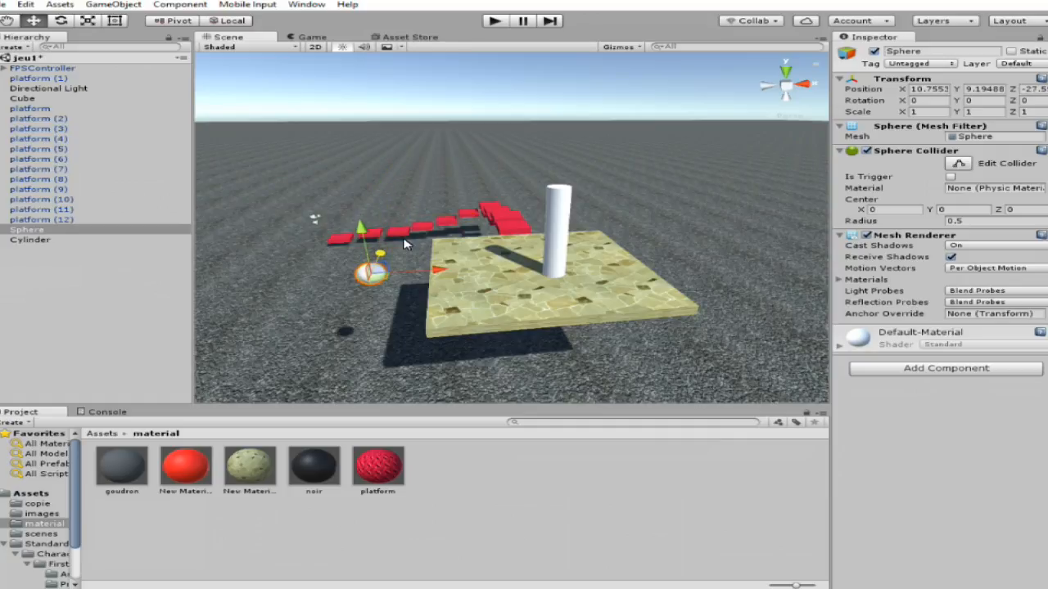
scroll(585, 327, up, 5)
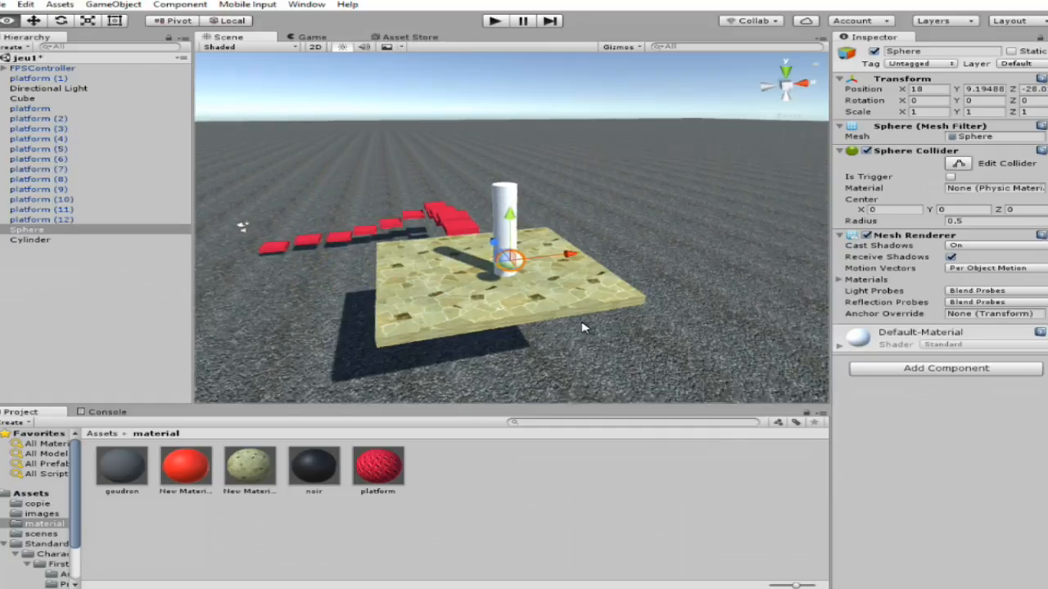
drag(534, 316, 592, 134)
click(593, 131)
click(539, 139)
right_drag(530, 229, 555, 341)
scroll(554, 341, up, 5)
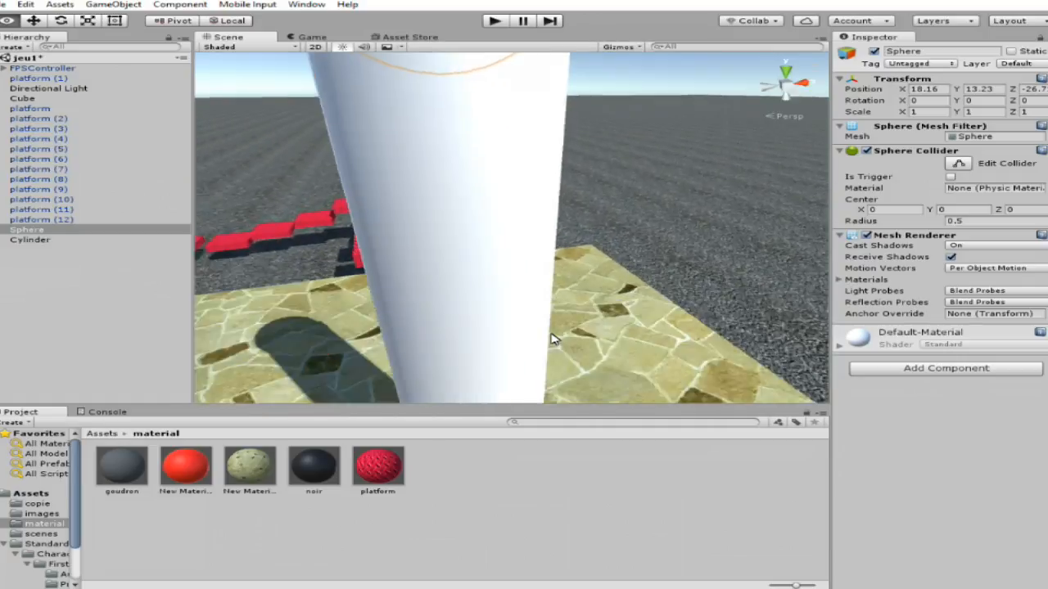
scroll(562, 287, down, 8)
right_drag(564, 275, 568, 222)
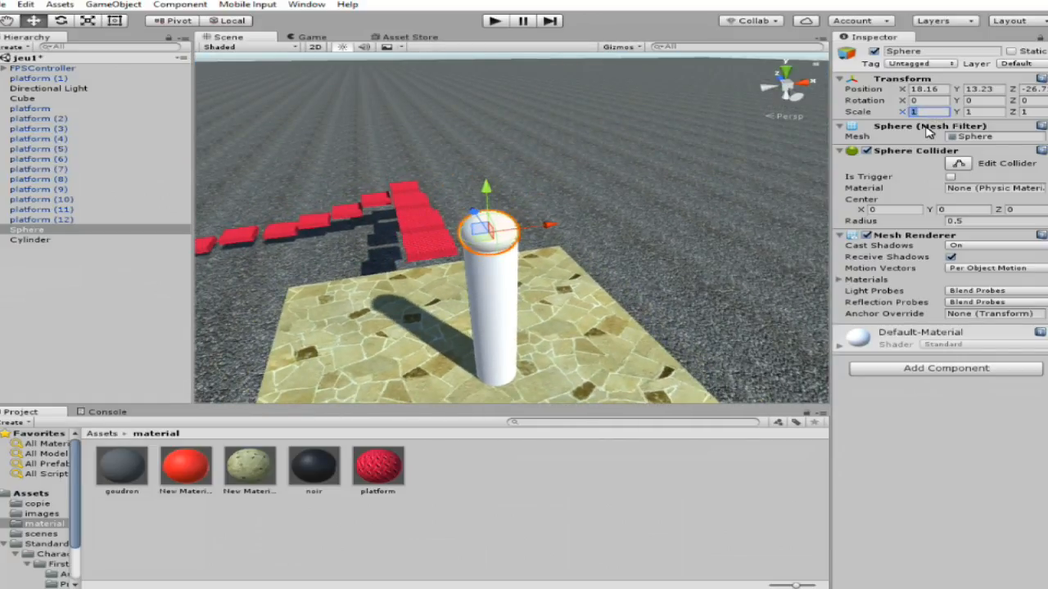
Set the sphere's scale to 2 on the X, Y and Z axes.
text(23)
text(2)
key(Tab)
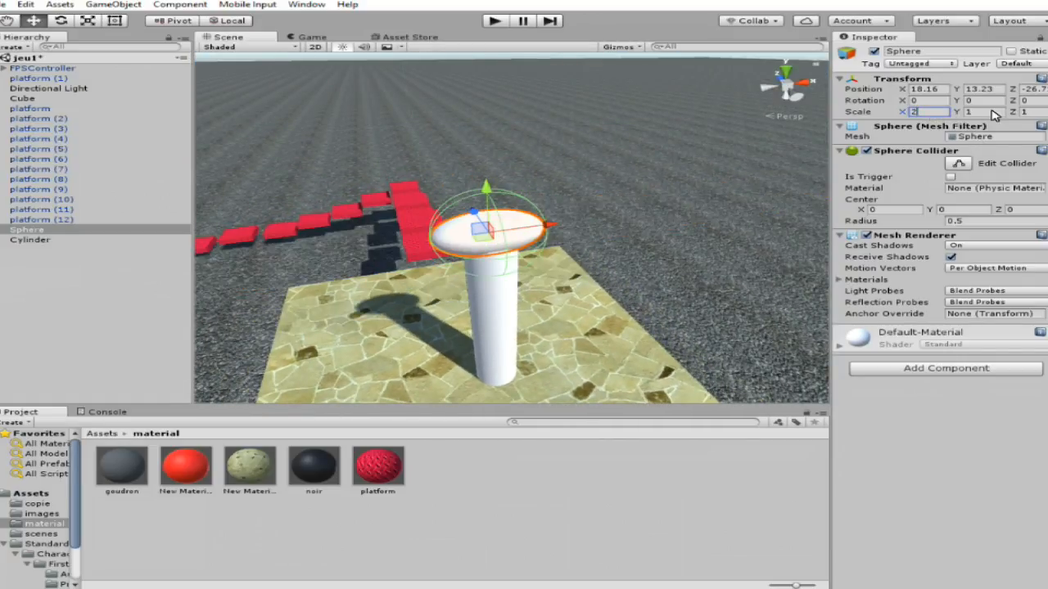
text(2)
key(Tab)
Raise the enlarged sphere to Y 13.75 so it sits on top of the cylinder.
scroll(552, 292, up, 5)
right_drag(586, 266, 717, 75)
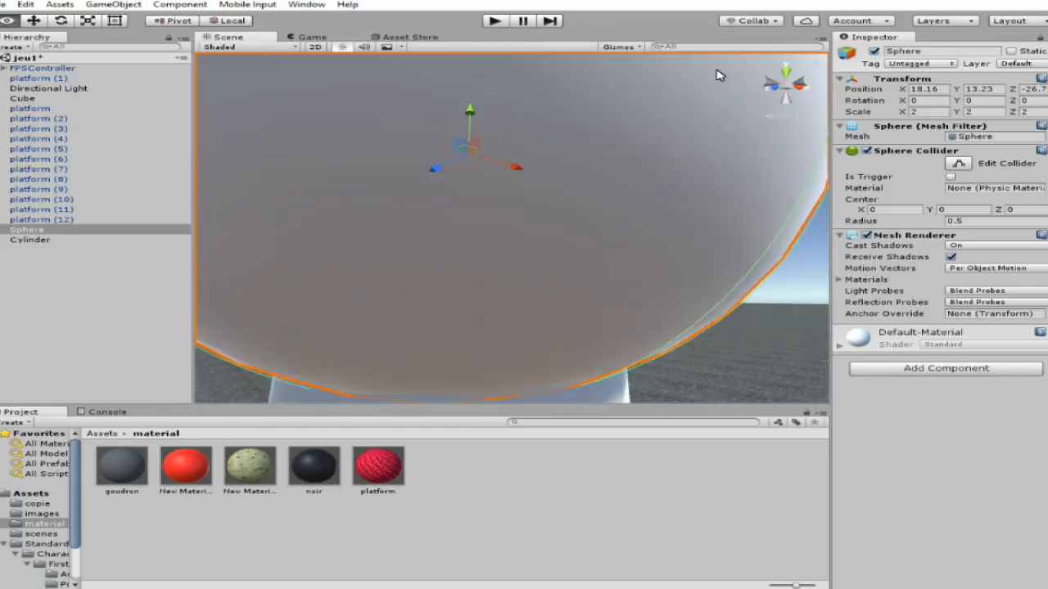
scroll(562, 153, down, 6)
drag(493, 185, 515, 158)
Apply the platform material to the cylinder.
right_drag(545, 269, 433, 362)
scroll(483, 363, down, 6)
scroll(480, 365, up, 2)
scroll(410, 358, up, 5)
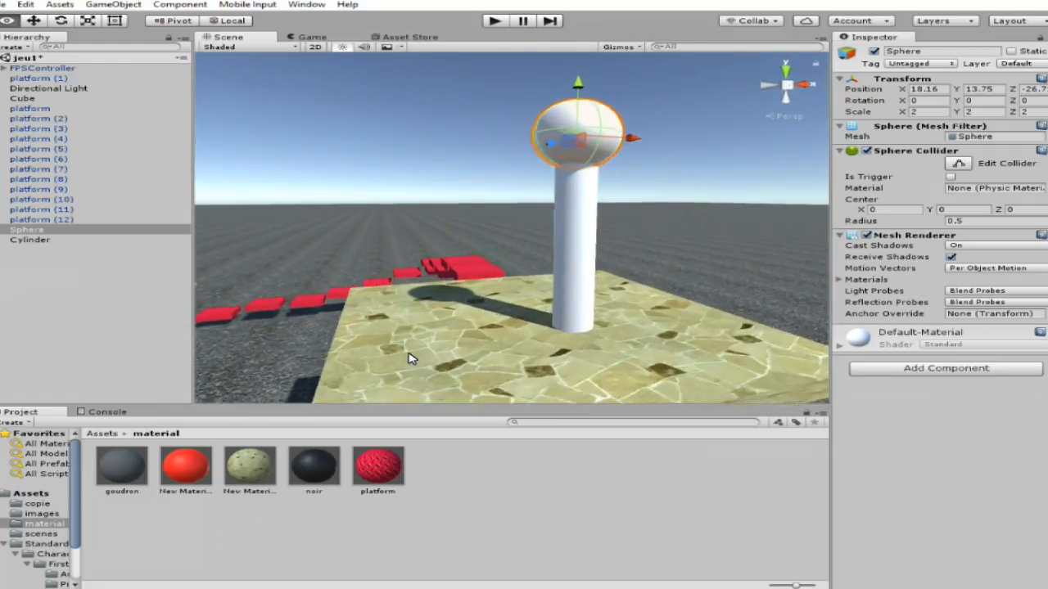
drag(393, 468, 549, 268)
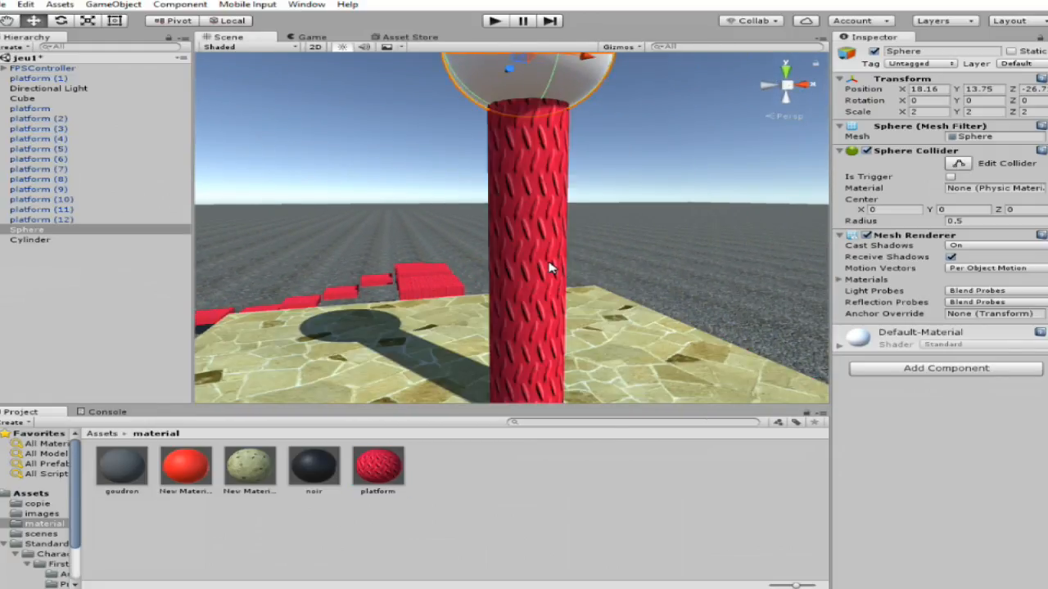
Apply the platform material to the sphere on top of the pillar.
scroll(563, 266, down, 7)
scroll(564, 250, up, 4)
right_drag(564, 251, 563, 232)
scroll(563, 232, up, 3)
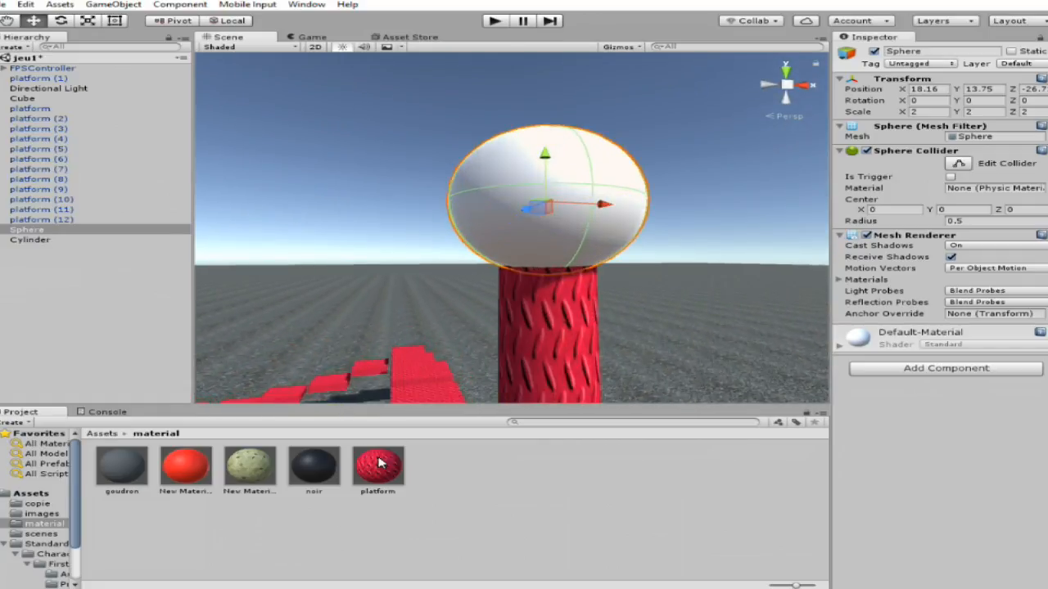
drag(381, 465, 540, 243)
Shift the sphere slightly along X, to about 18.233, on top of the cylinder.
key(w)
right_drag(527, 305, 440, 467)
key(s)
key(w)
key(w)
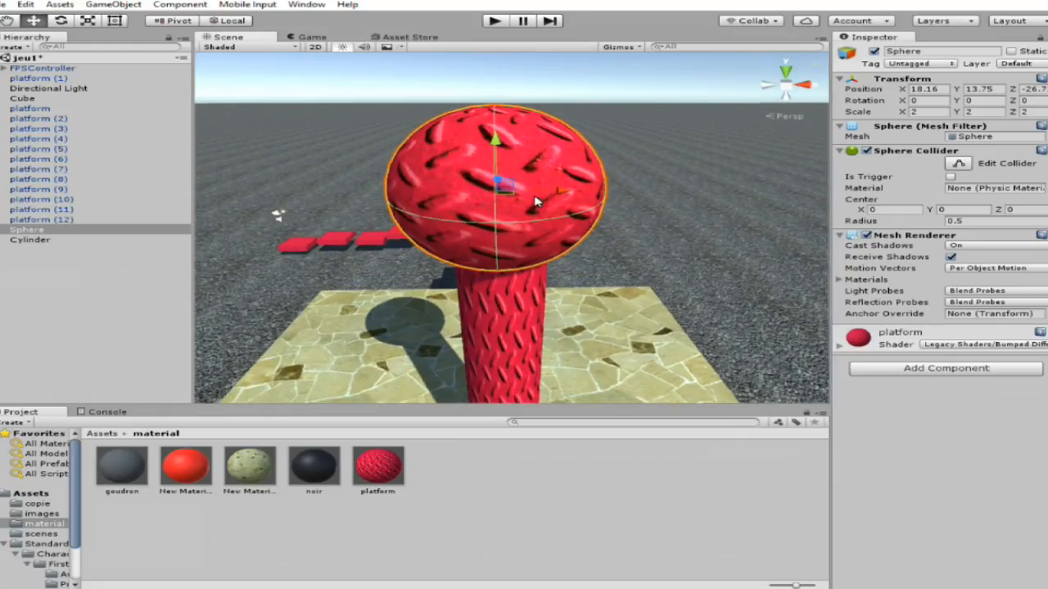
drag(536, 201, 554, 197)
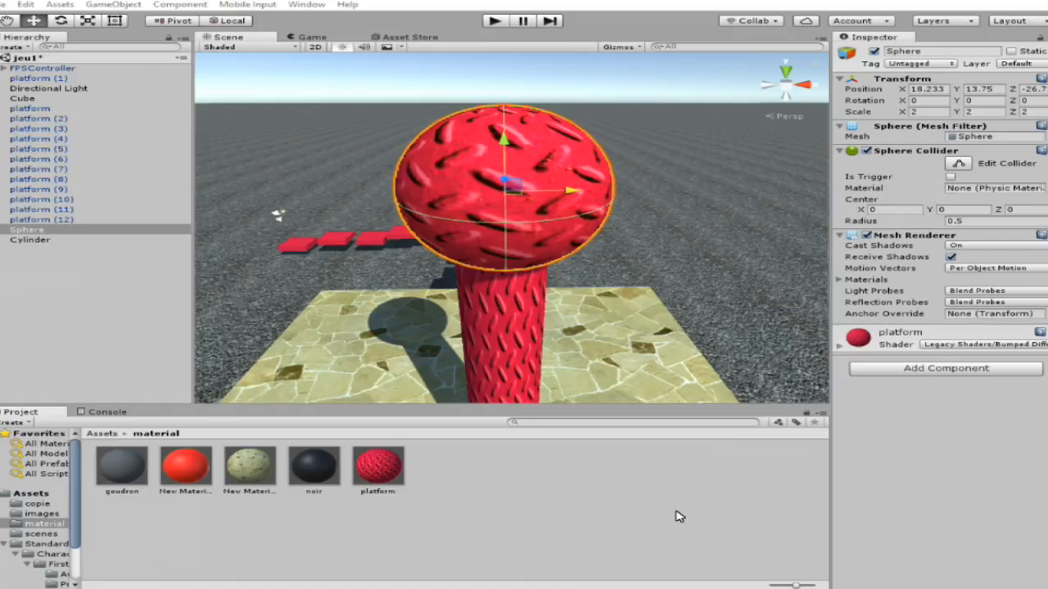
Create a new material with its default name in the material folder.
click(448, 481)
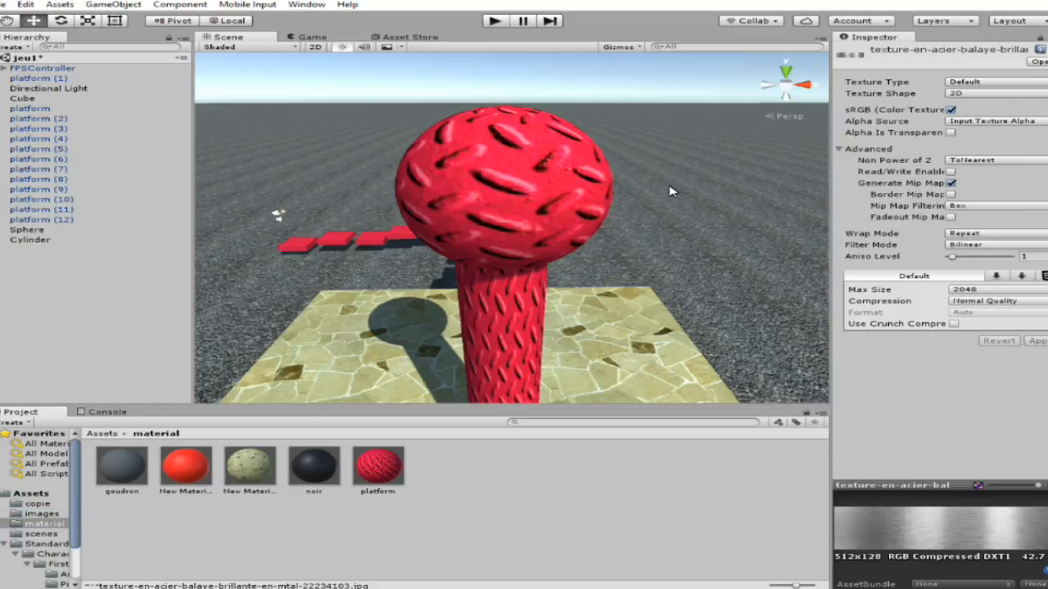
click(547, 186)
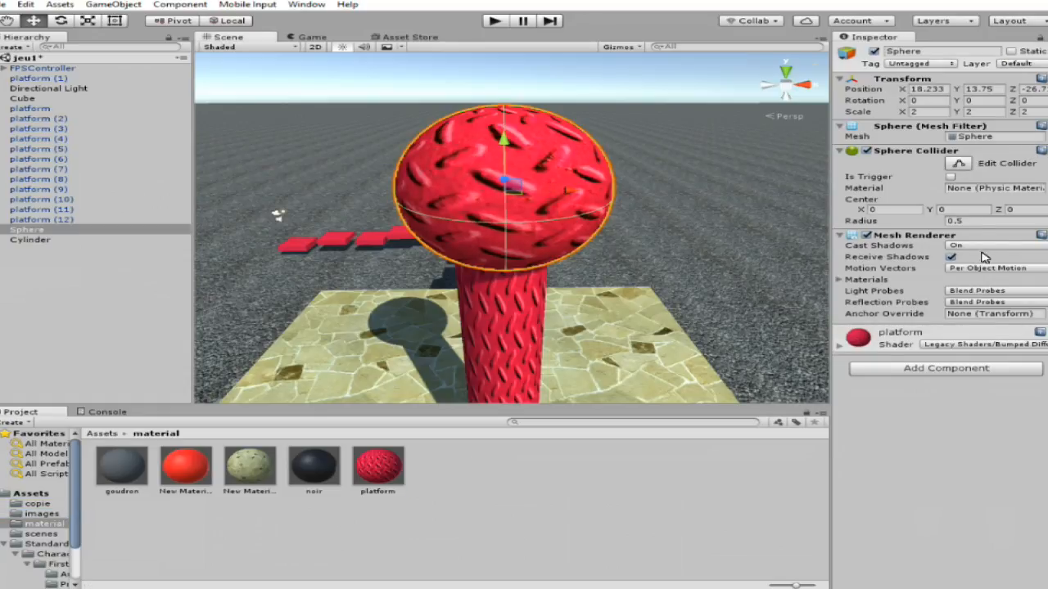
right_click(448, 481)
mouse_move(576, 240)
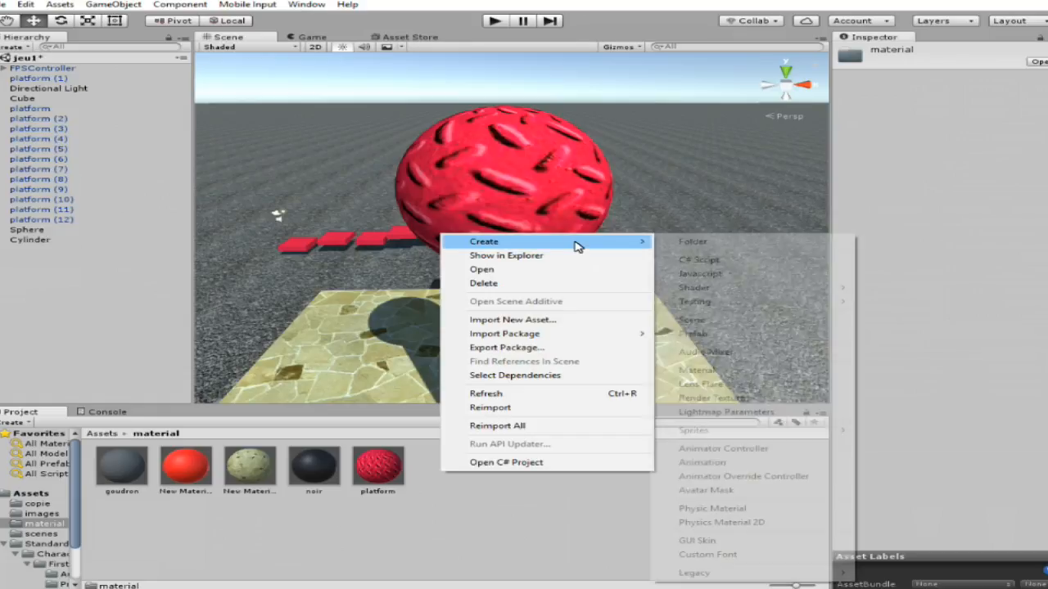
click(679, 373)
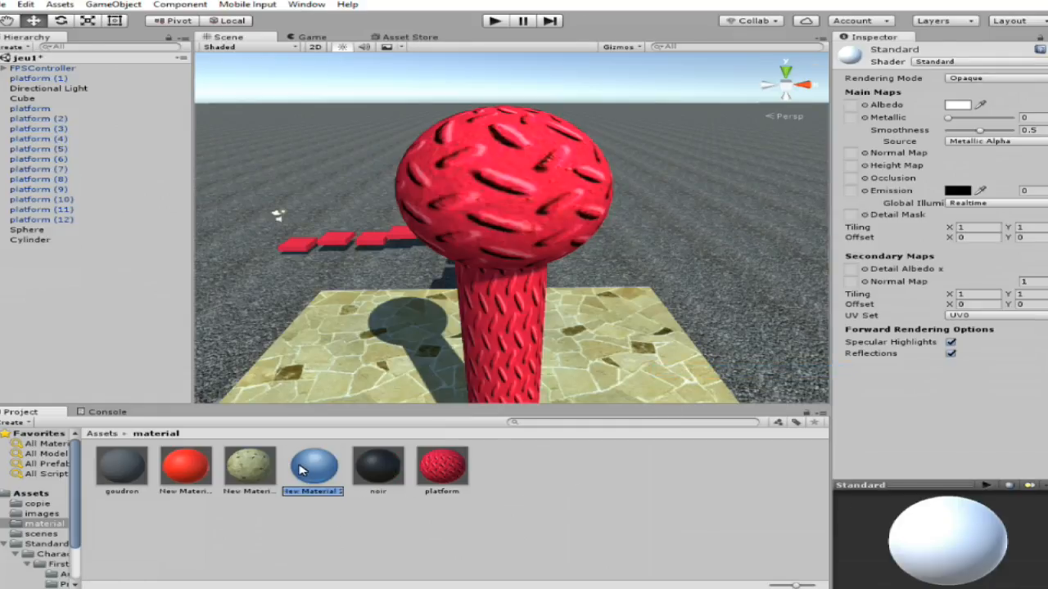
key(Return)
Set the new material's shader to Legacy Shaders/Bumped Diffuse.
click(974, 68)
mouse_move(916, 243)
click(851, 245)
Assign the brushed steel image as the Base (RGB) texture of New Material 2.
click(1038, 149)
scroll(461, 275, down, 2)
drag(492, 261, 485, 340)
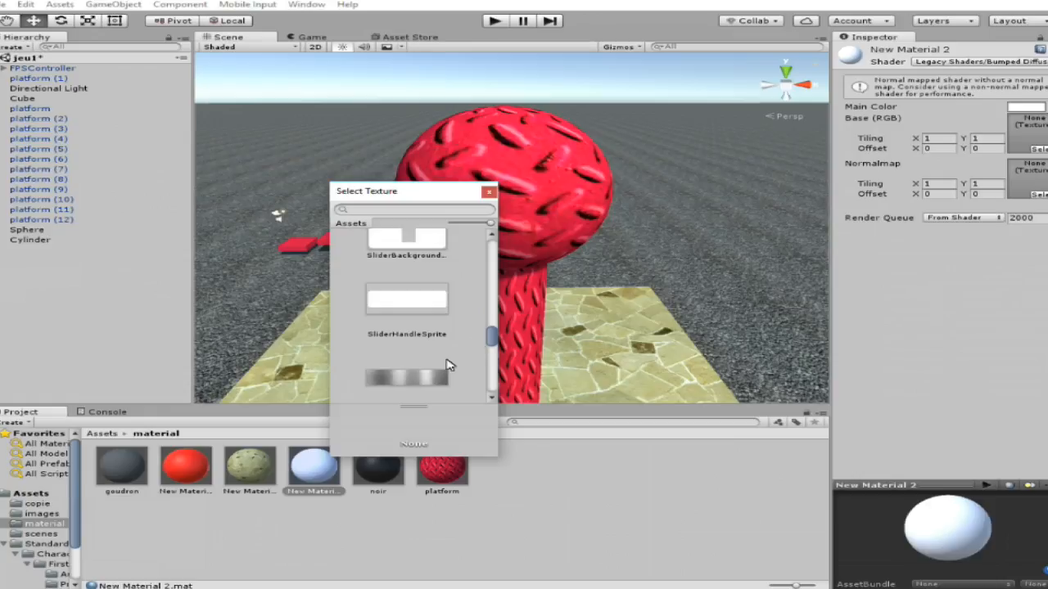
click(426, 378)
click(492, 193)
Apply the brushed steel New Material 2 to the cylinder and the sphere.
drag(313, 468, 496, 213)
right_drag(529, 271, 573, 216)
alt+drag(575, 221, 645, 219)
drag(314, 467, 71, 259)
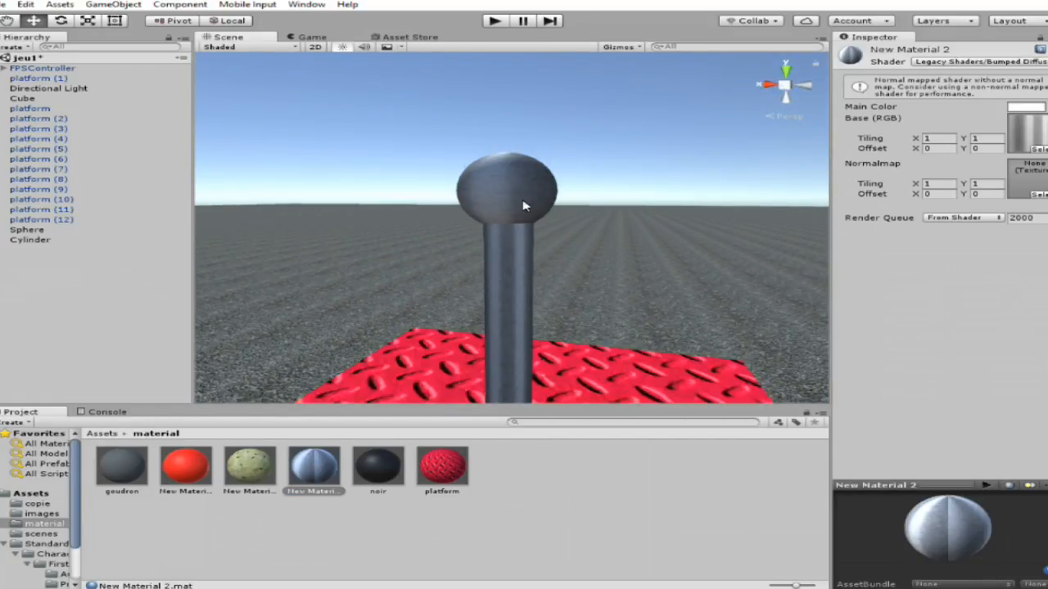
Restore the red platform material on the sphere above the steel cylinder.
alt+drag(516, 180, 1040, 262)
alt+scroll(519, 126, up, 5)
alt+scroll(519, 126, down, 4)
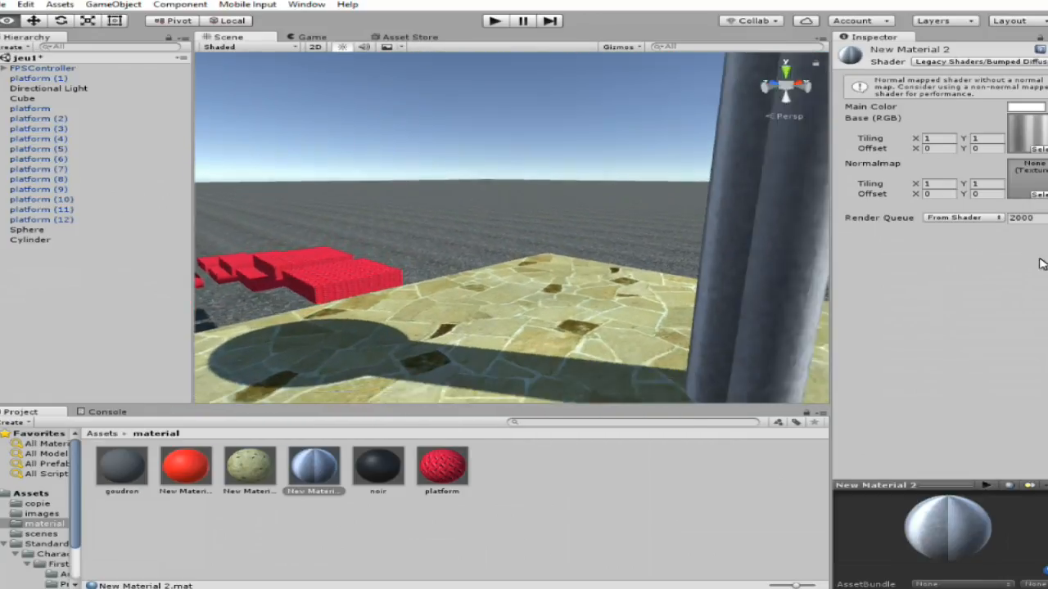
alt+scroll(1041, 266, down, 5)
right_drag(1041, 266, 233, 273)
key(w)
click(502, 270)
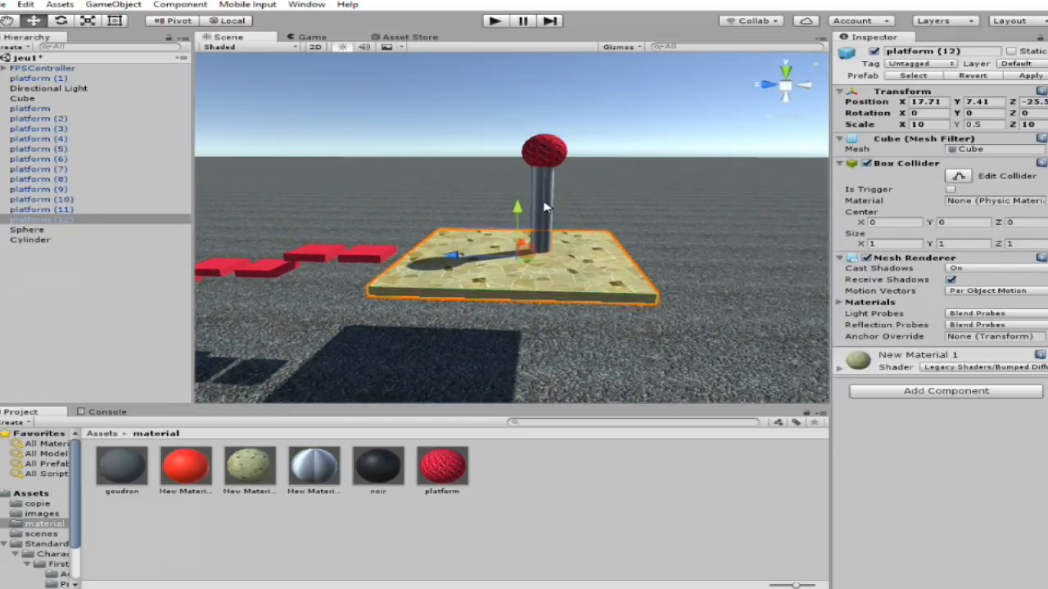
Select the cylinder and sphere together and move them along Z toward the centre of the paved platform.
key(w)
right_drag(526, 288, 501, 254)
key(s)
click(501, 254)
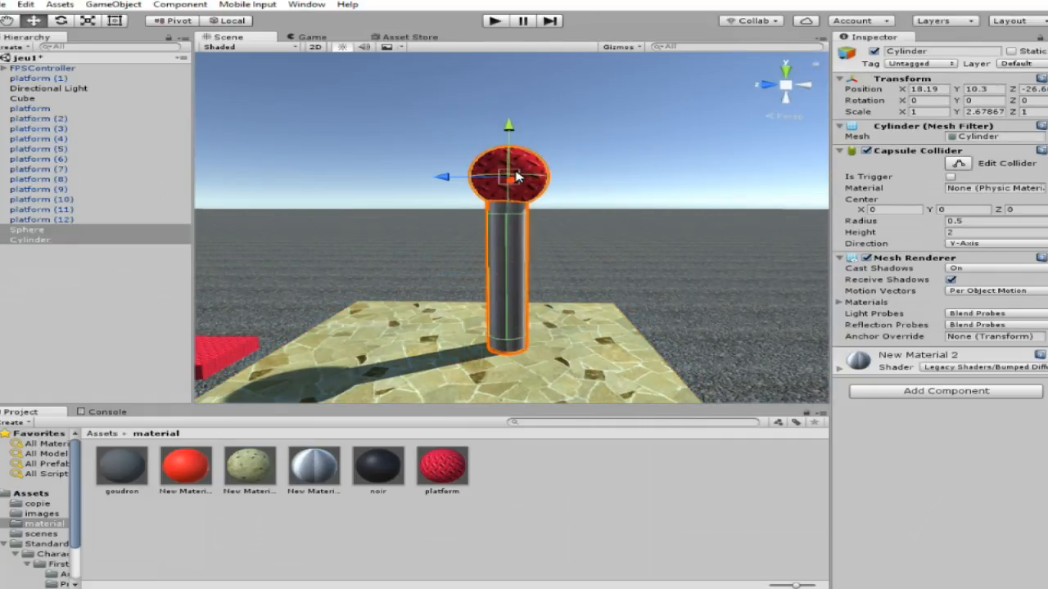
key(w)
right_drag(480, 238, 143, 409)
key(s)
key(s)
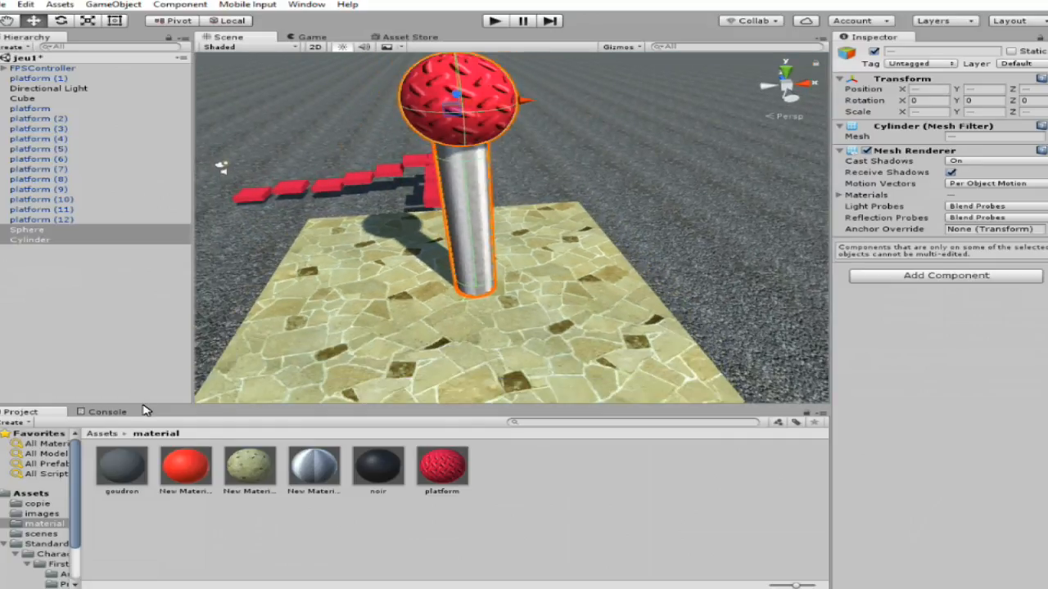
Create an empty game object in the scene.
click(117, 231)
click(113, 4)
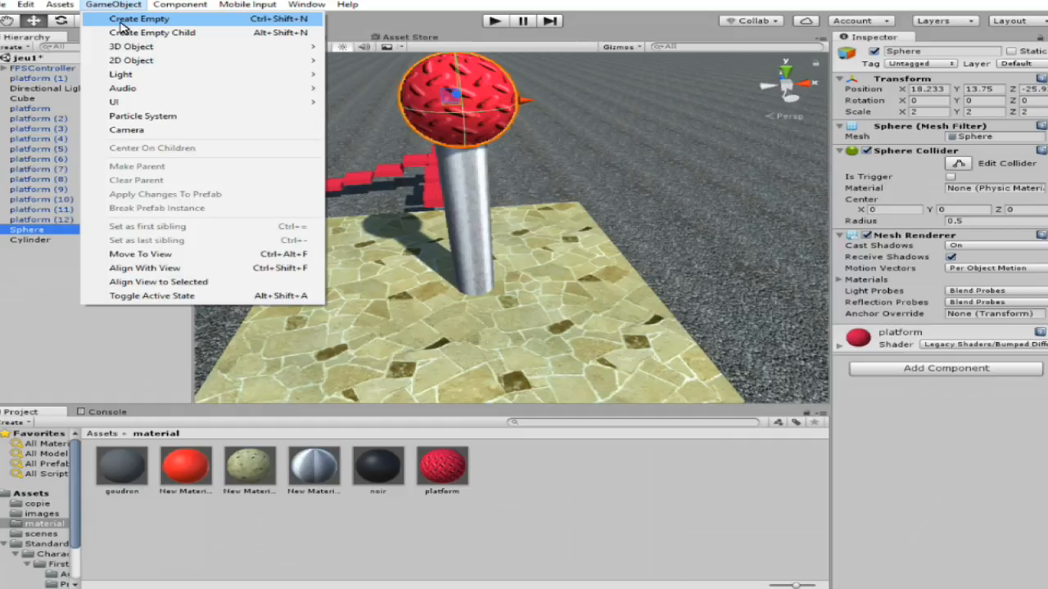
click(123, 24)
Move the empty object along Z until it lines up with the steel cylinder.
key(w)
right_drag(620, 292, 1017, 188)
key(s)
key(d)
key(w)
key(d)
key(a)
key(s)
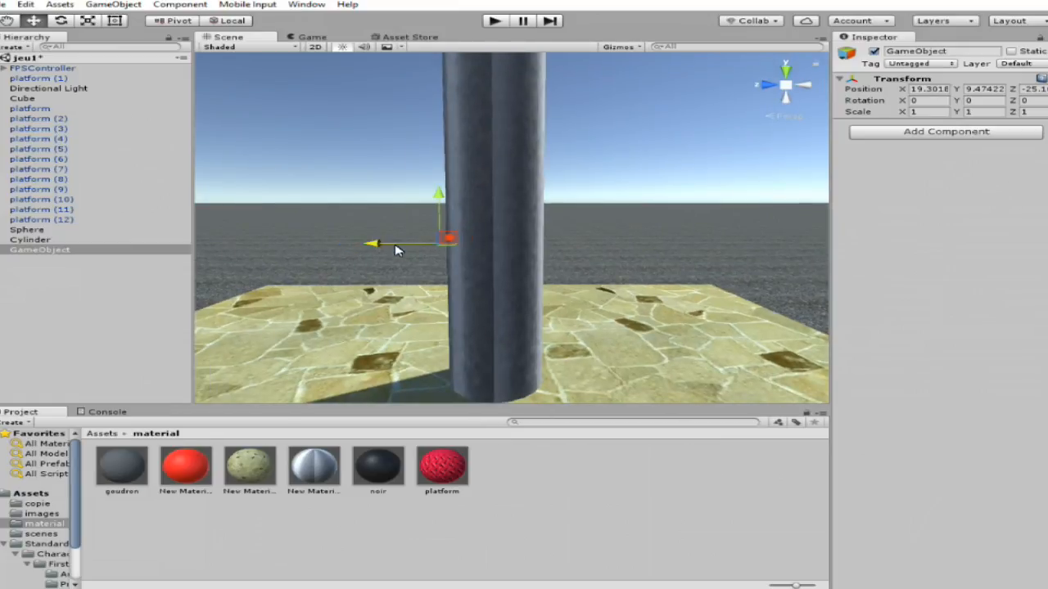
mouse_move(604, 259)
right_down()
mouse_move(601, 306)
mouse_move(610, 246)
right_up()
key(w)
key(s)
Raise the empty object to Y 10.7 and move it to X 18.21, inside the pillar.
drag(501, 229, 507, 210)
right_drag(589, 248, 13, 233)
key(w)
key(a)
drag(288, 316, 356, 303)
right_drag(458, 306, 347, 472)
key(s)
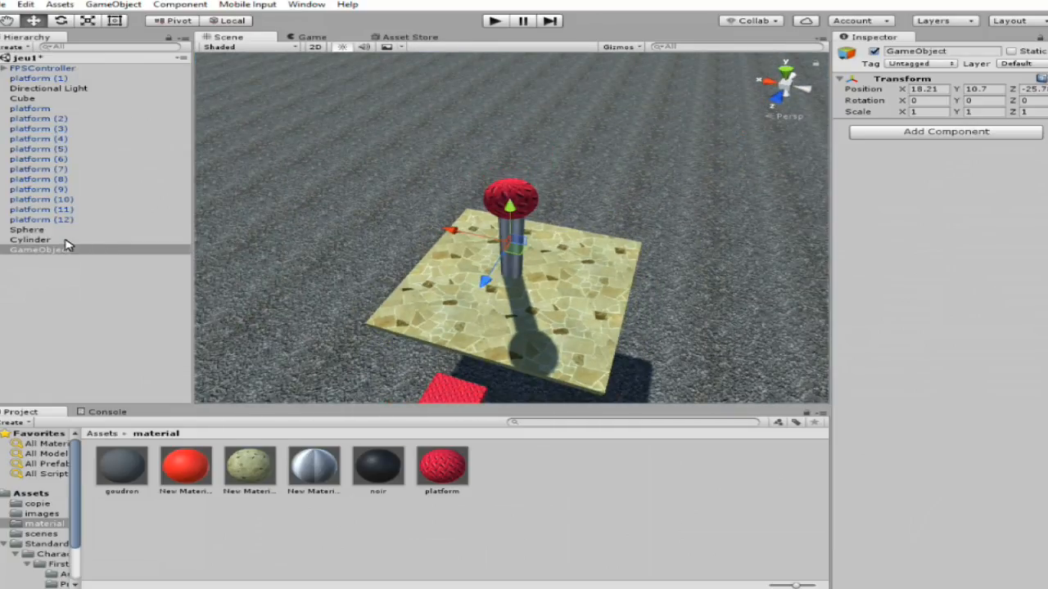
Make the sphere and cylinder of the pillar children of the empty GameObject.
click(66, 240)
ctrl+click(61, 232)
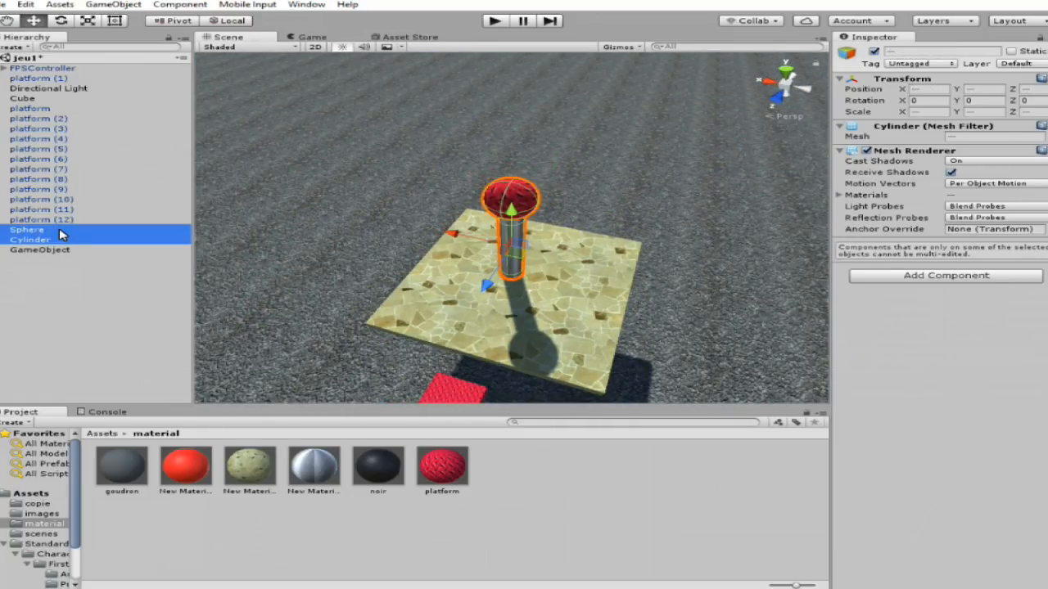
click(530, 199)
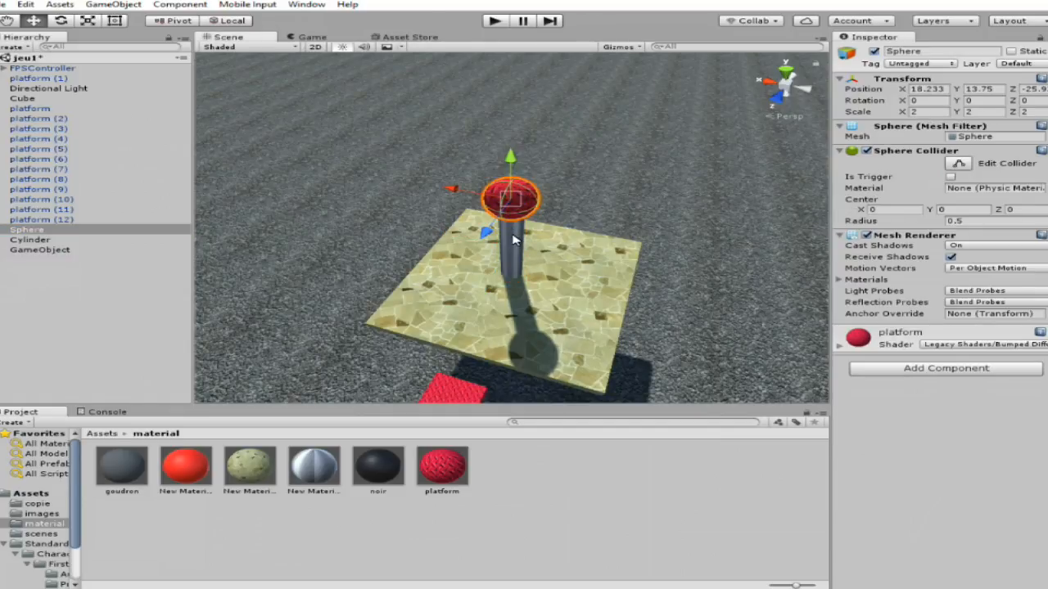
shift+click(514, 239)
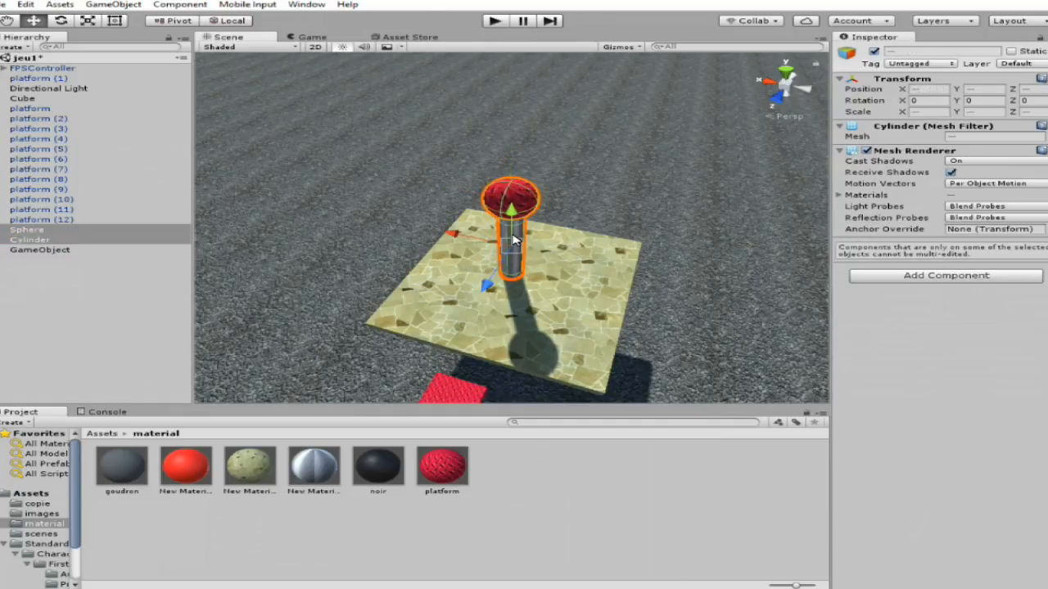
shift+click(562, 270)
click(512, 197)
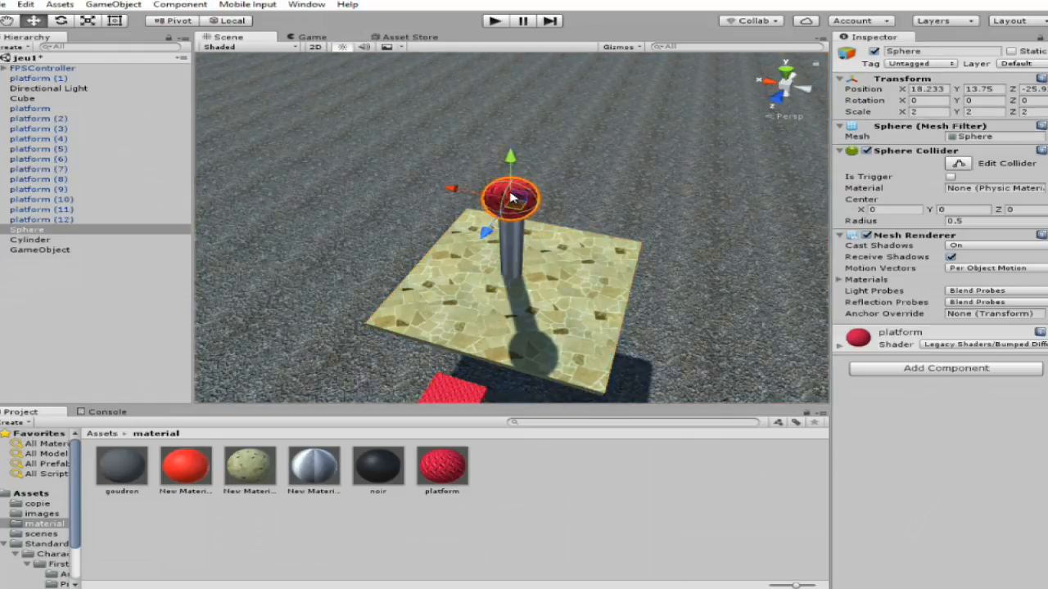
shift+click(515, 247)
click(71, 230)
shift+click(56, 240)
drag(42, 243, 46, 246)
Rename the pillar's parent object as fin and collapse it in the hierarchy.
right_click(47, 231)
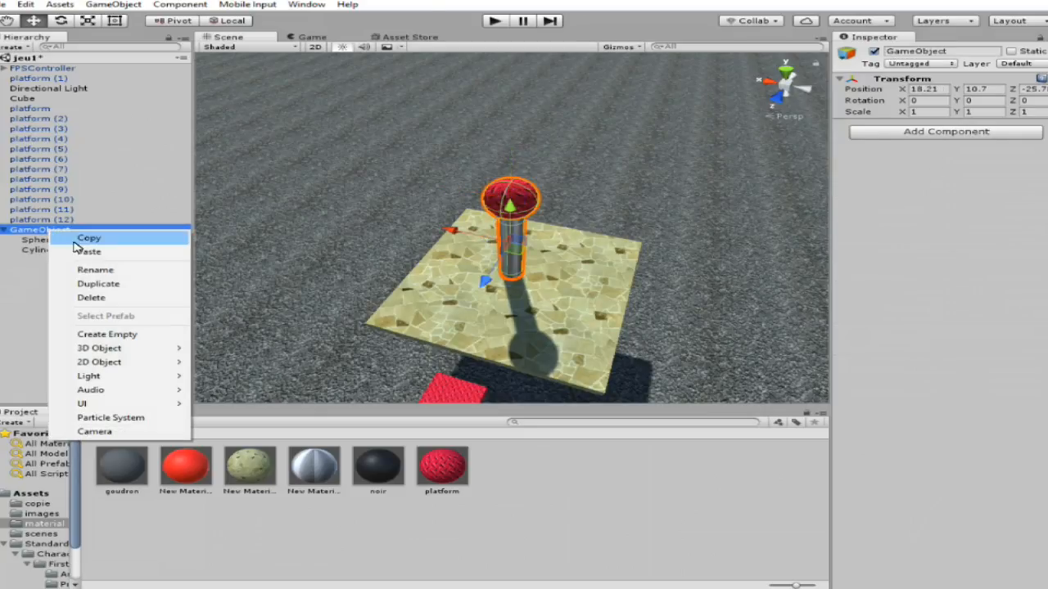
click(104, 274)
text(fin)
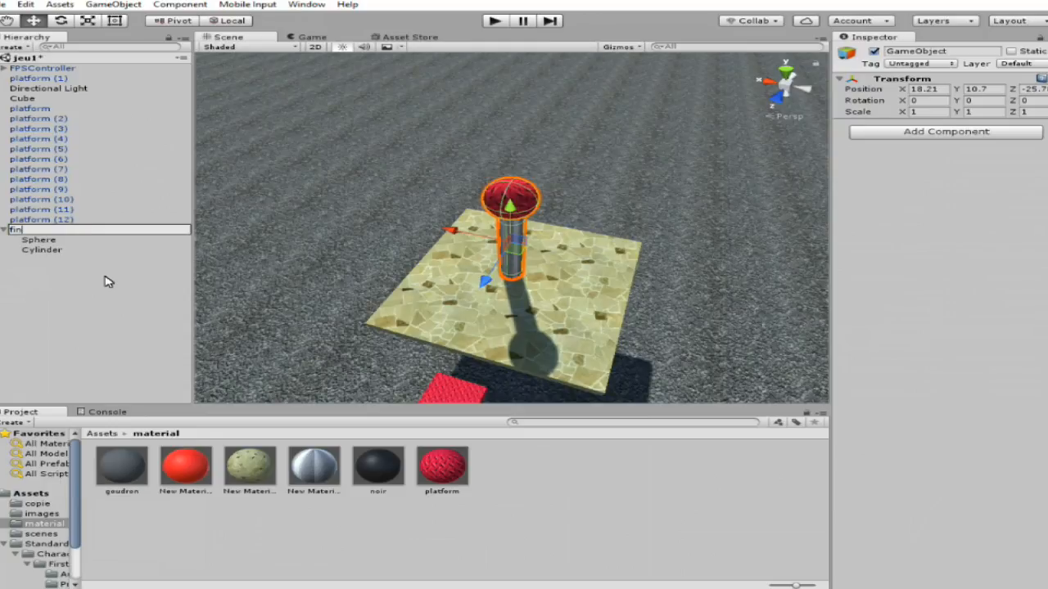
key(Return)
click(5, 233)
Make the paved platform, platform (12), a child of the fin object and collapse the group.
click(496, 317)
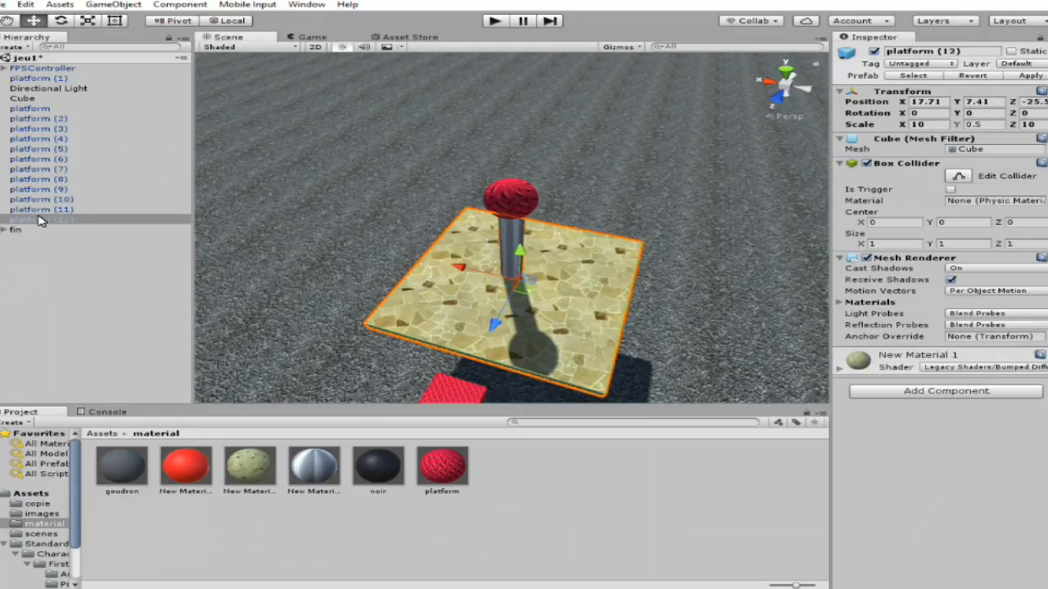
drag(46, 226, 45, 233)
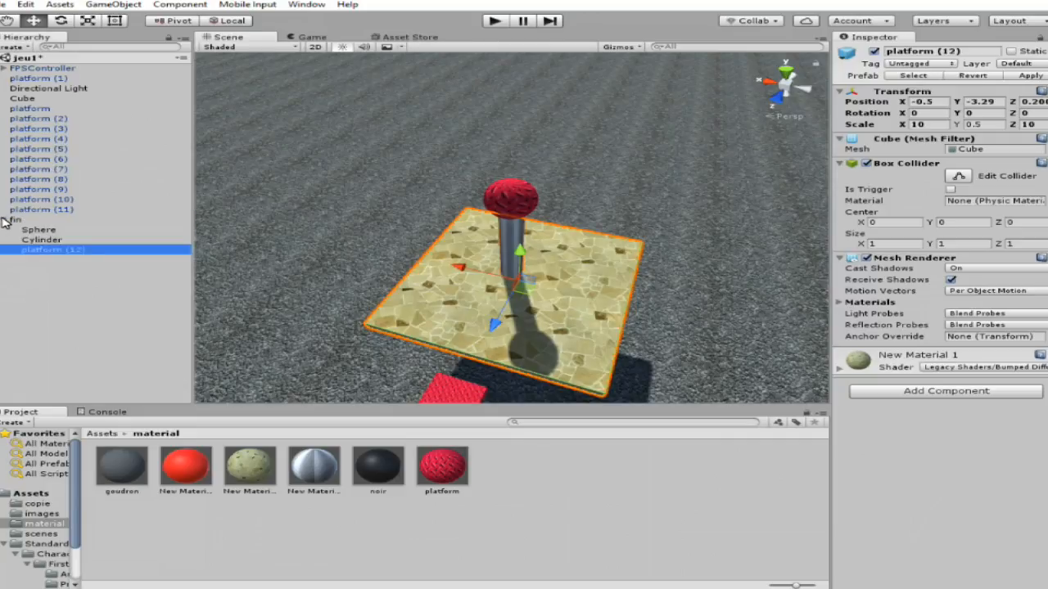
click(4, 220)
Rename the ground cube as autres.
double_click(63, 99)
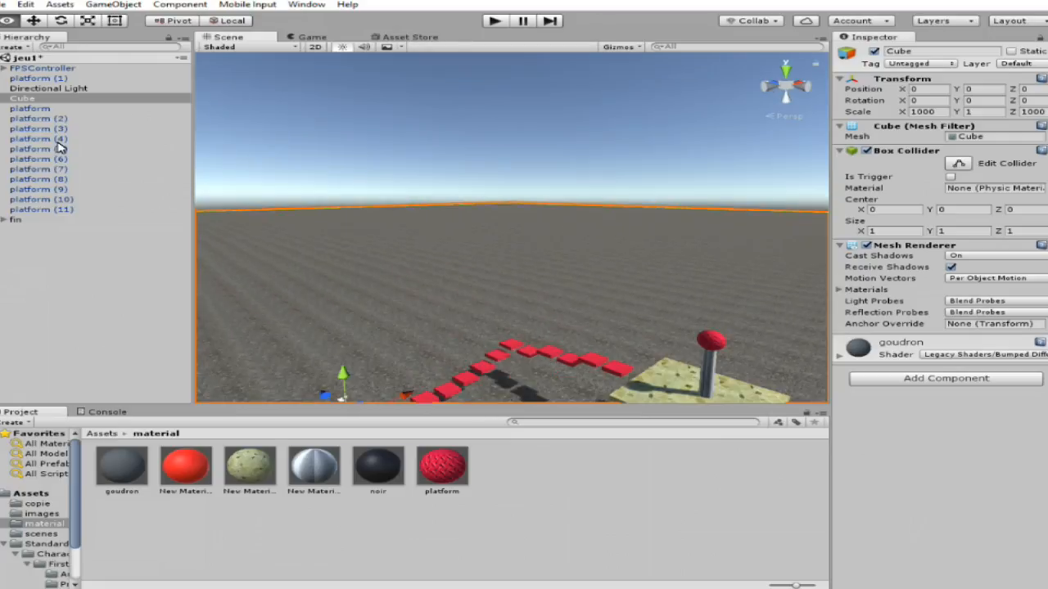
right_click(72, 101)
click(115, 139)
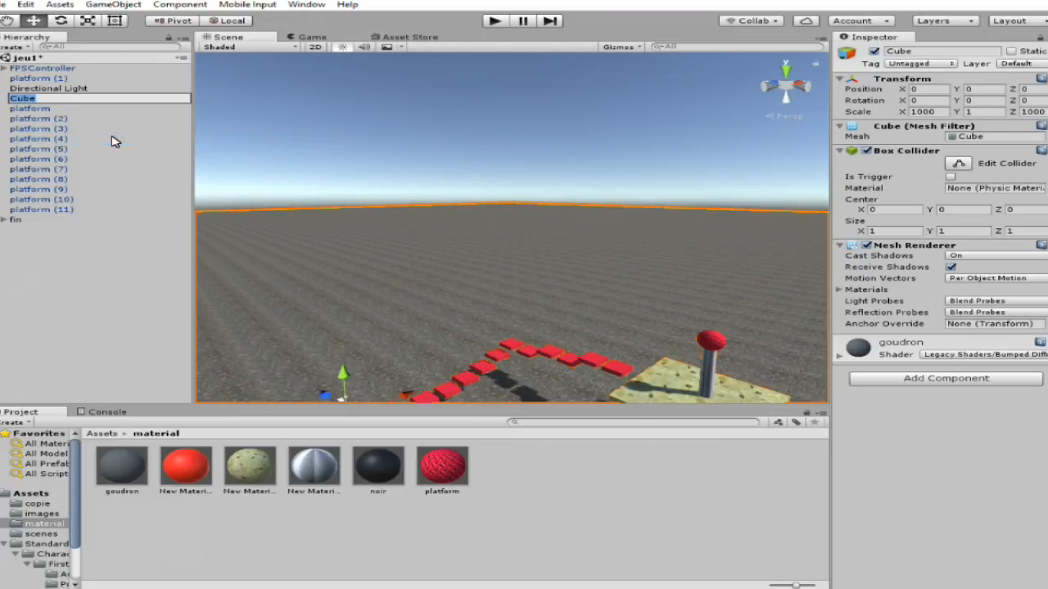
text(autres)
key(Return)
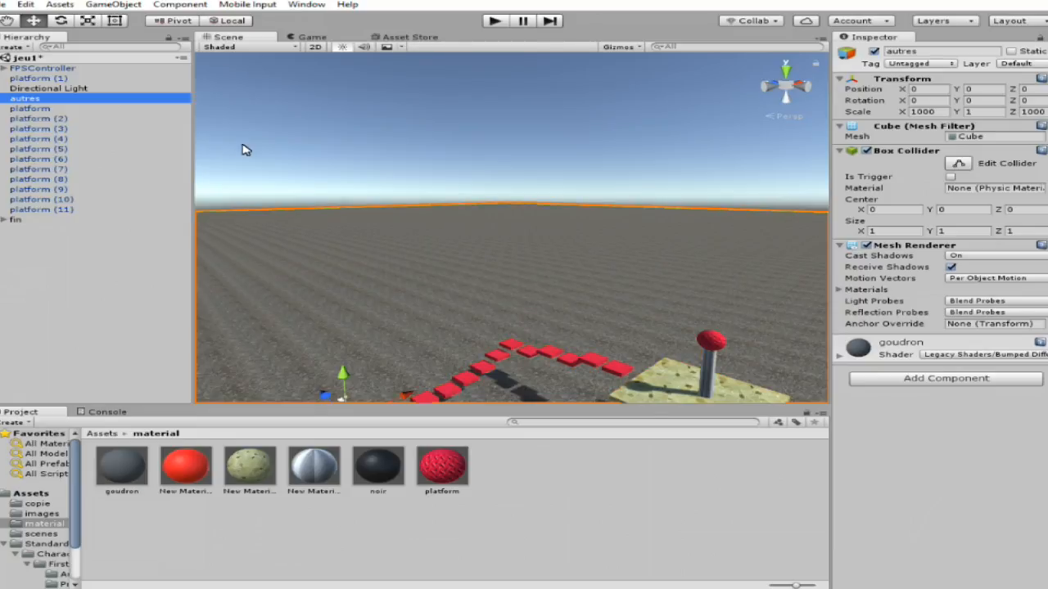
Create an empty game object, place it just below the Directional Light in the hierarchy and name it autres.
click(113, 4)
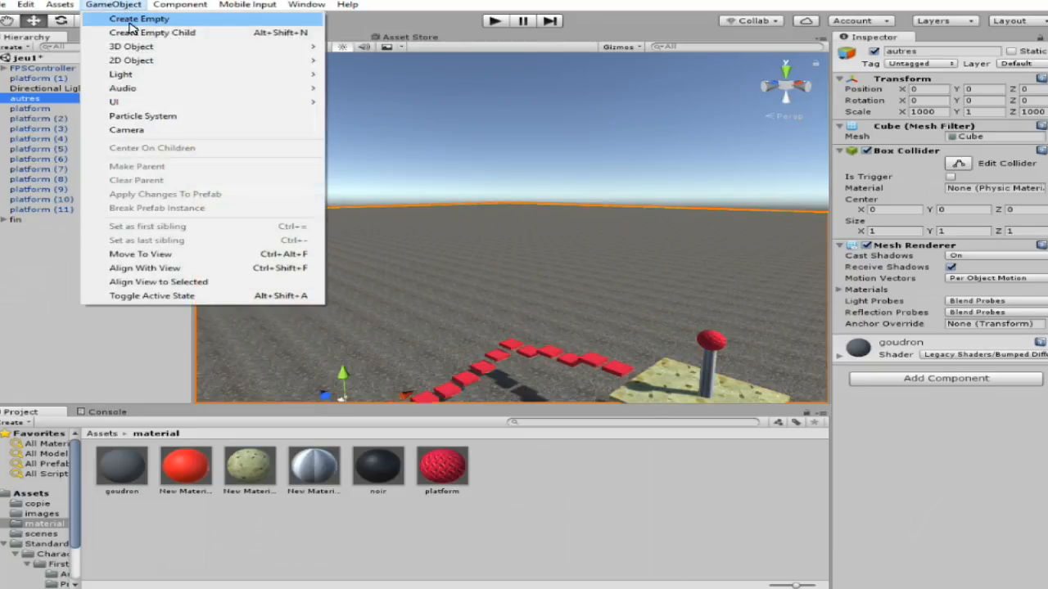
click(131, 19)
drag(59, 233, 52, 98)
right_click(49, 98)
click(107, 136)
text(a)
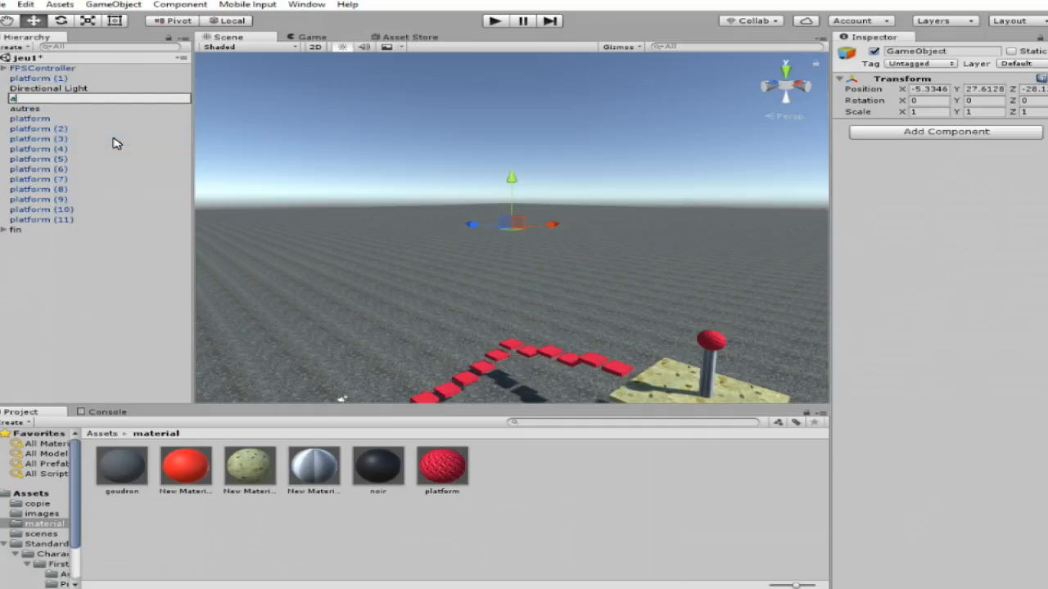
text(utres)
key(Return)
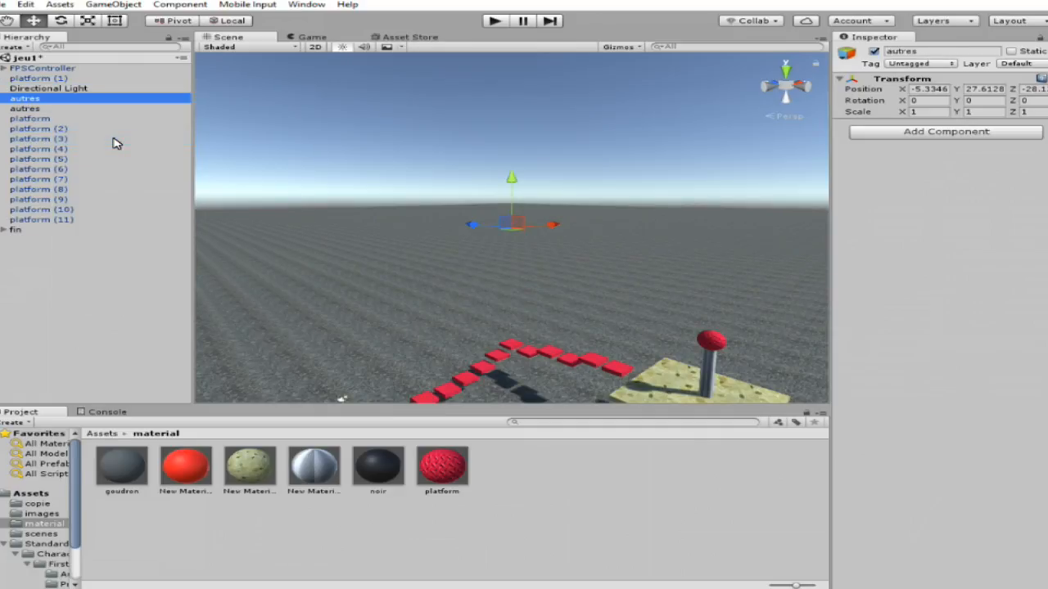
Rename the ground cube as terre.
click(106, 109)
right_click(105, 108)
click(162, 151)
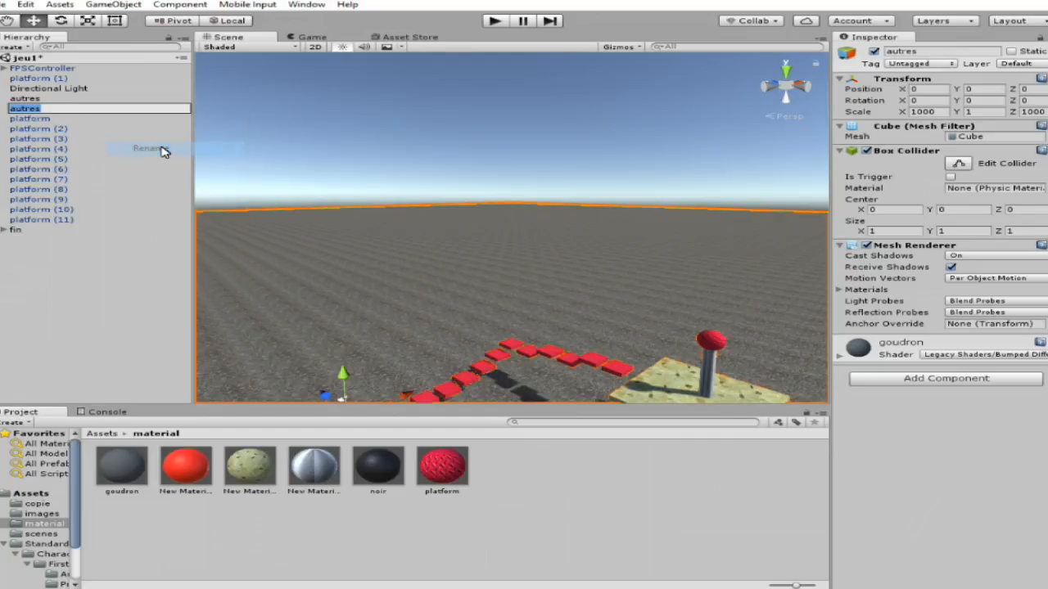
text(terre)
key(Return)
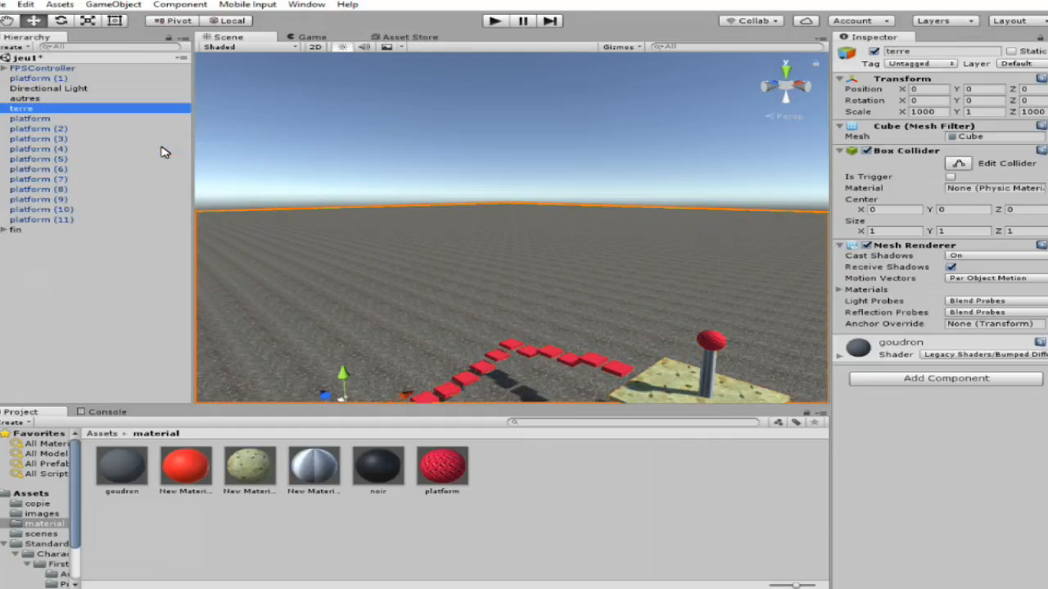
Make the Directional Light and terre children of the empty autres object and collapse the group.
mouse_move(30, 119)
mouse_down()
mouse_move(28, 99)
mouse_move(49, 92)
mouse_move(28, 99)
mouse_up()
click(23, 110)
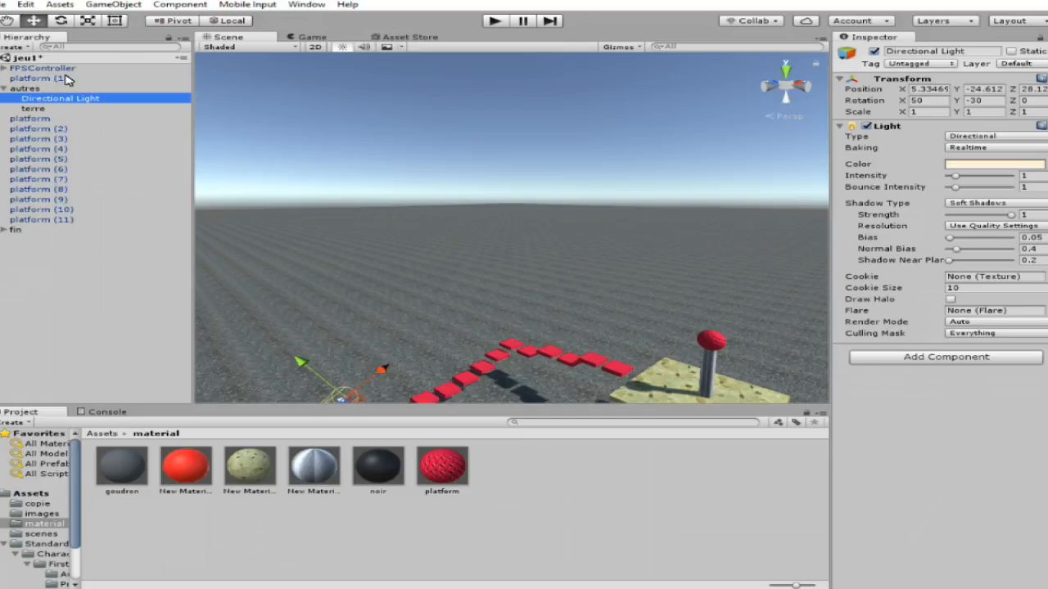
click(67, 78)
click(5, 89)
Create an empty game object, place it just above fin in the hierarchy and name it platform.
right_drag(420, 217, 440, 235)
click(113, 4)
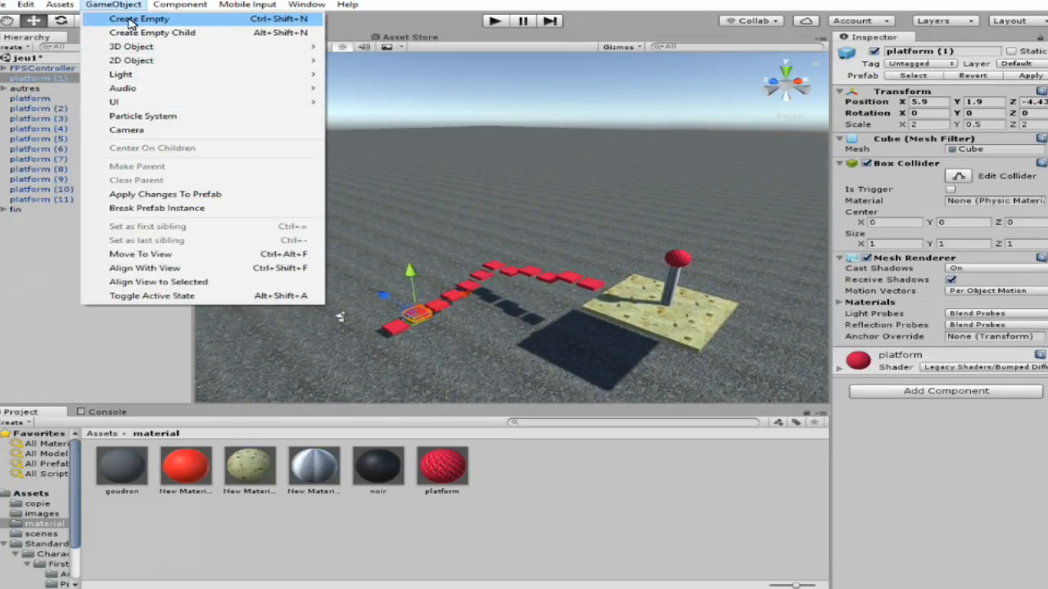
click(123, 18)
drag(44, 221, 45, 208)
right_click(51, 209)
click(98, 246)
text(pla)
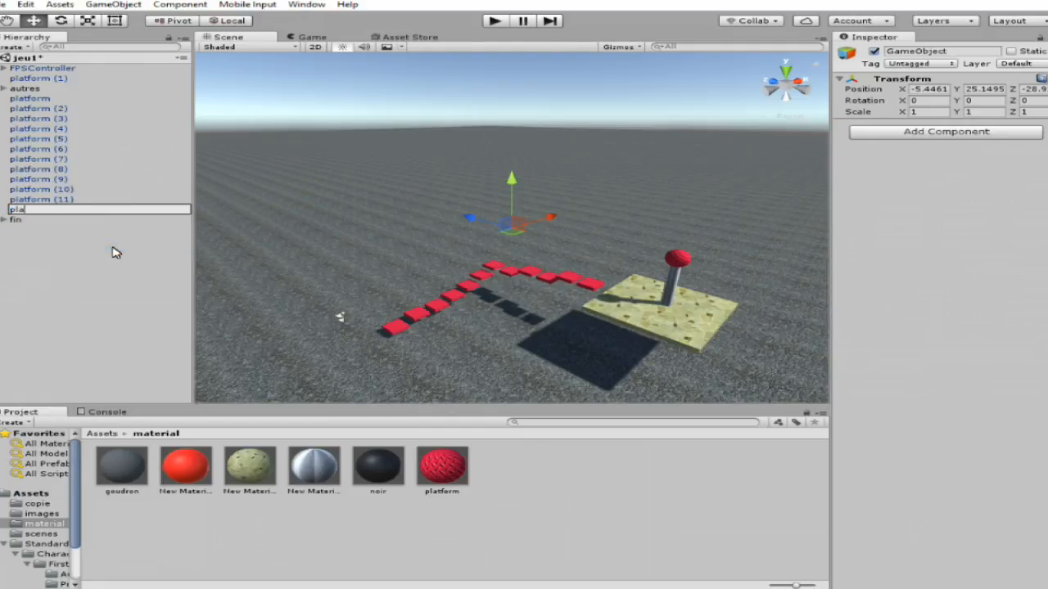
key(Return)
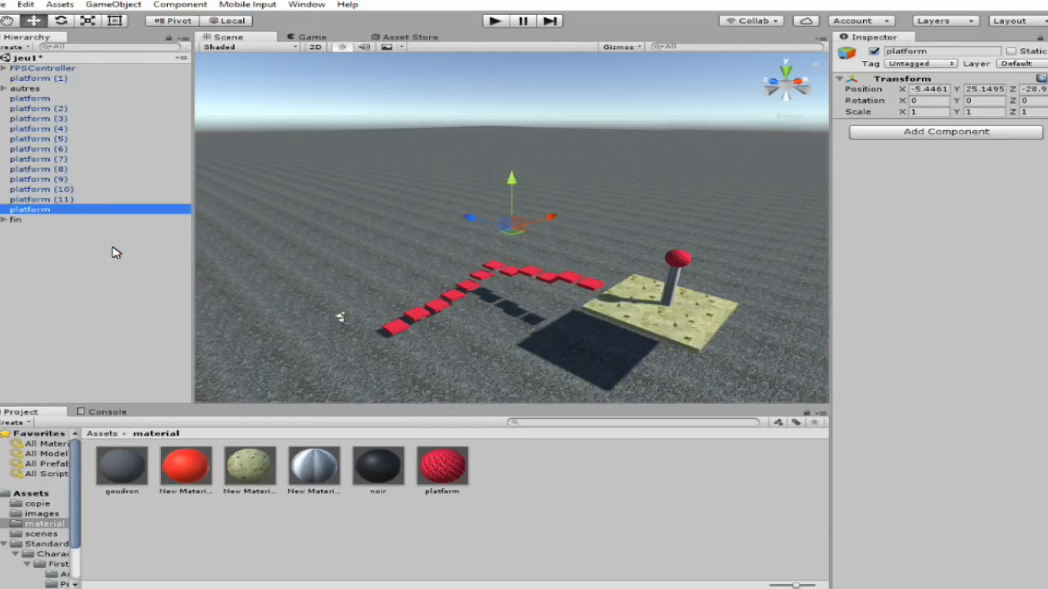
Make the red platforms listed from platform to platform (11) children of the new empty platform object.
click(80, 202)
shift+click(69, 98)
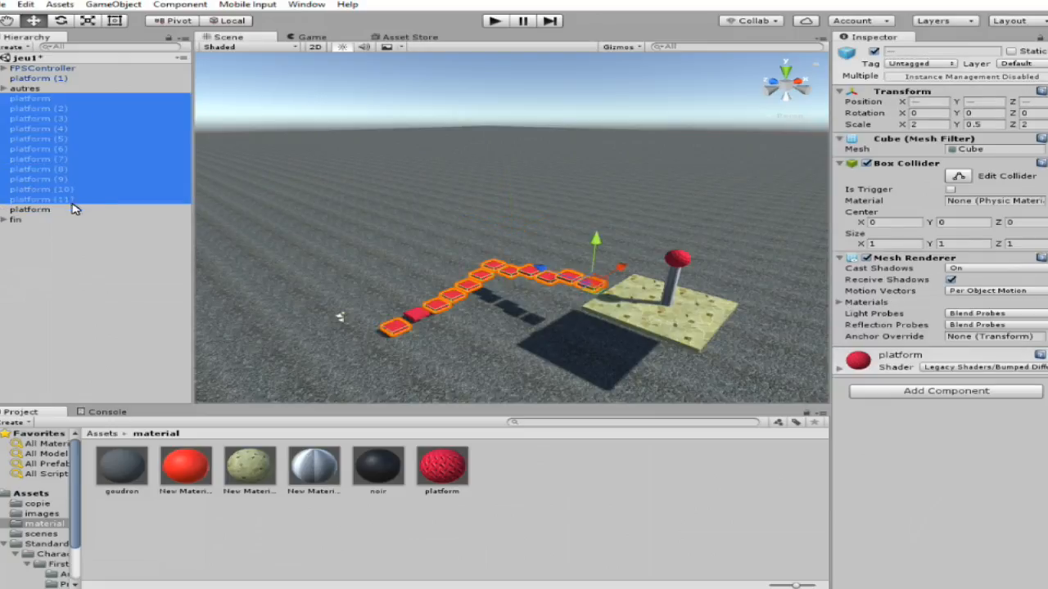
drag(72, 209, 72, 209)
click(10, 99)
click(4, 99)
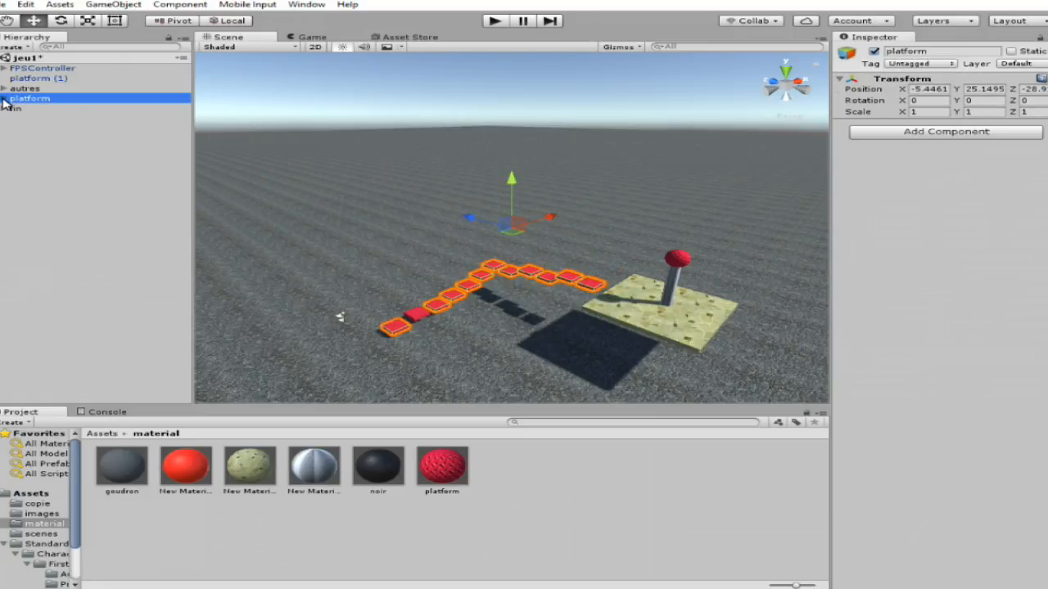
Add the remaining platform (1) to the platform group and save the scene.
click(47, 80)
mouse_move(48, 82)
mouse_down()
mouse_move(47, 109)
mouse_move(33, 88)
mouse_up()
click(4, 89)
key(ctrl+s)
right_drag(536, 198, 604, 204)
scroll(561, 265, up, 5)
scroll(562, 265, down, 4)
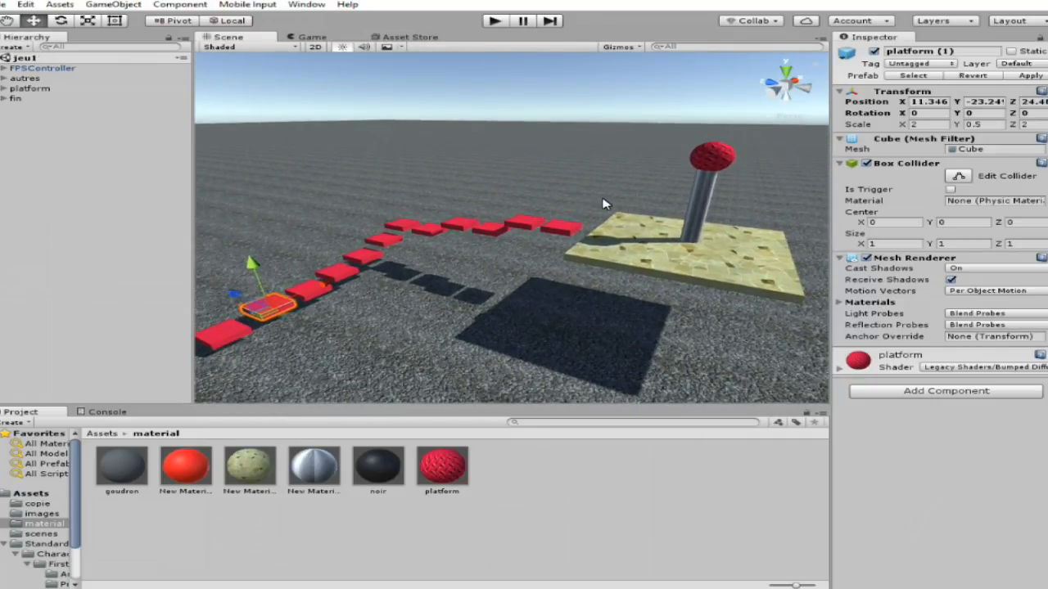